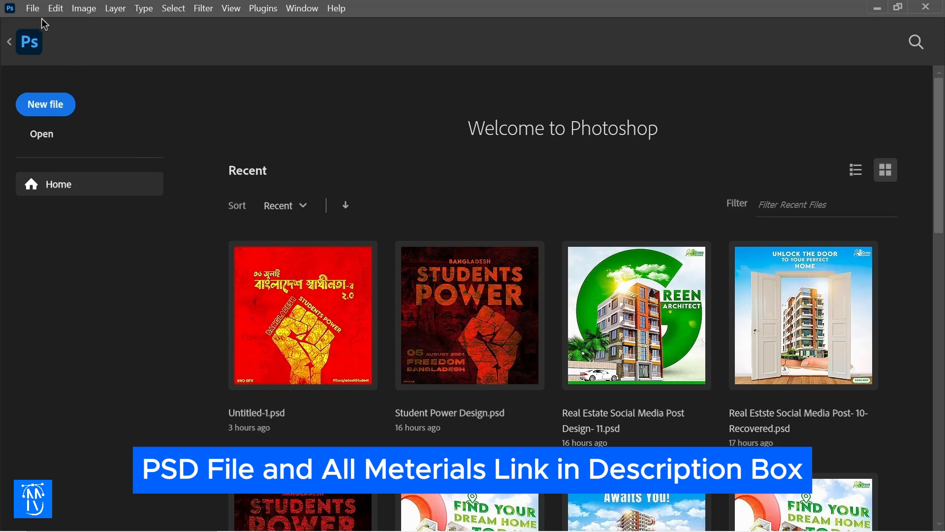
Create a new document named "Bangladesh Students", 1080 x 1080 px at 300 pixels/inch, RGB 16 bit with a white background
left_click(33, 10)
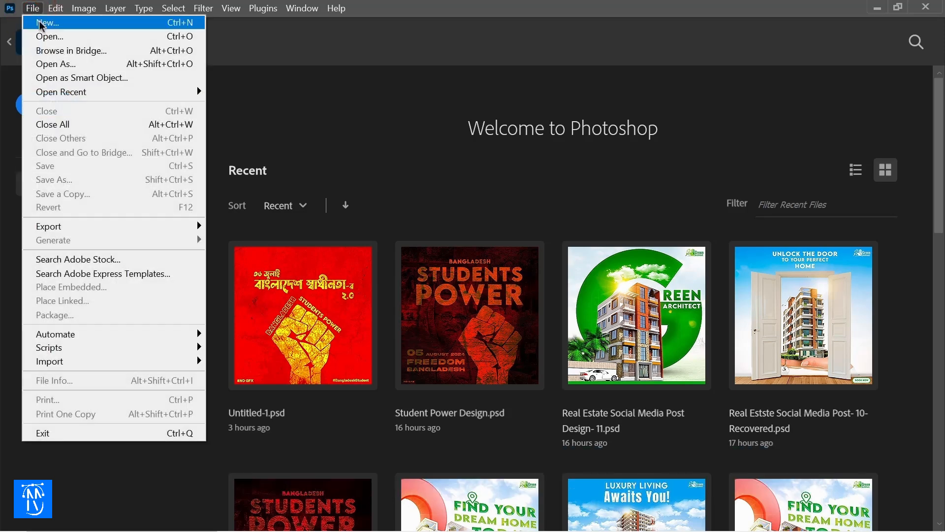
left_click(43, 24)
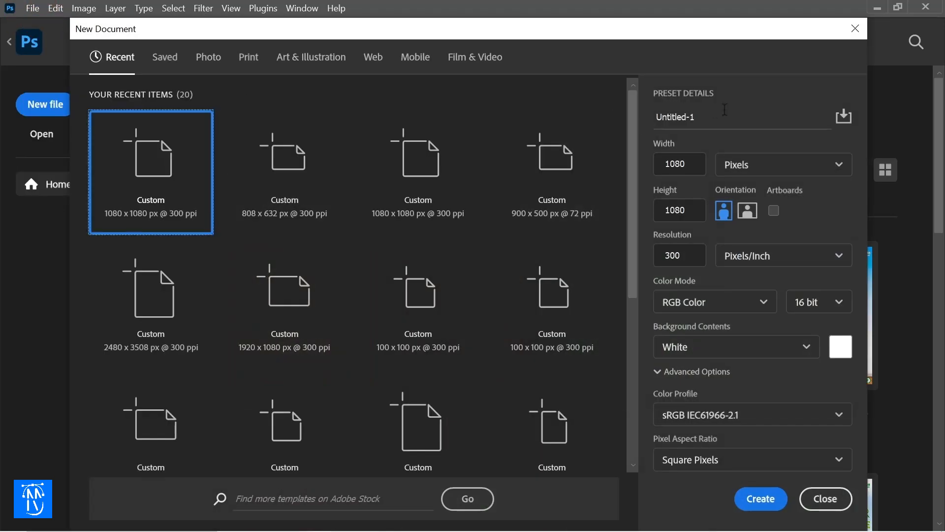
type("B")
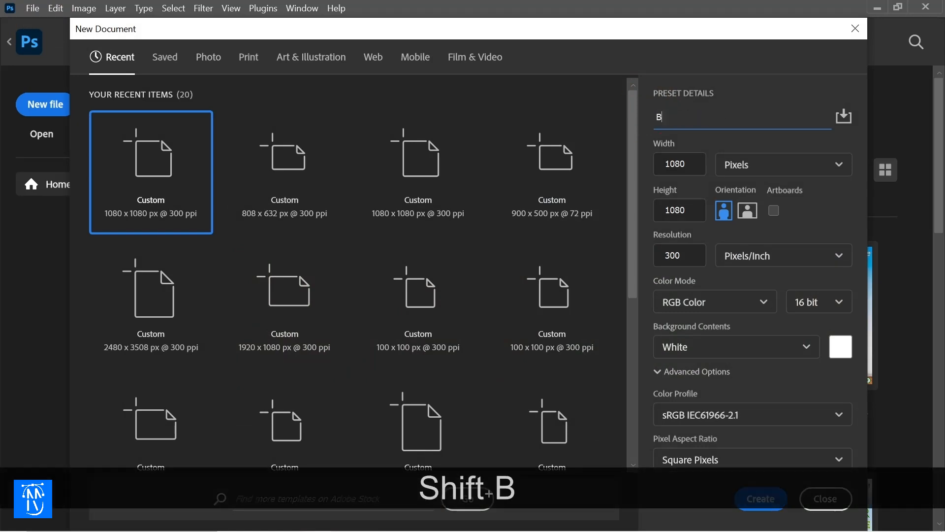
type("angladesh Students")
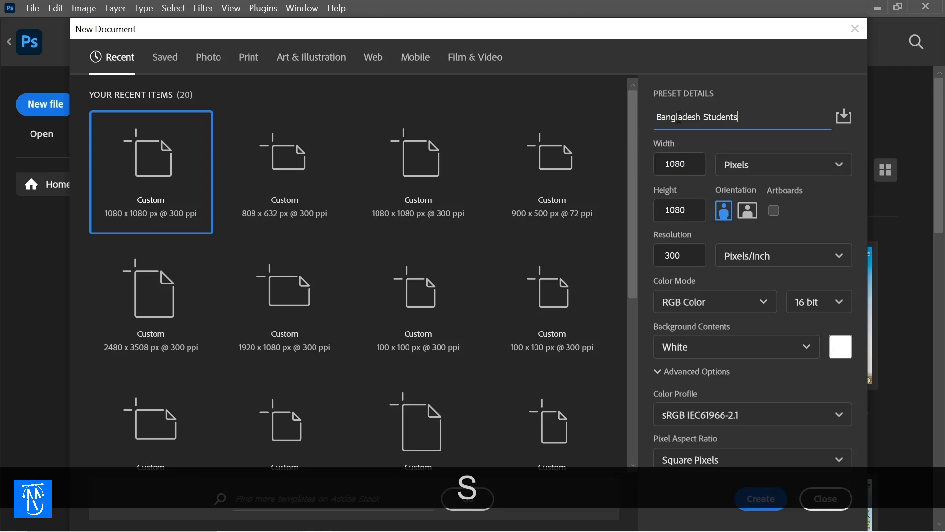
left_click_drag(693, 162, 661, 164)
left_click(690, 215)
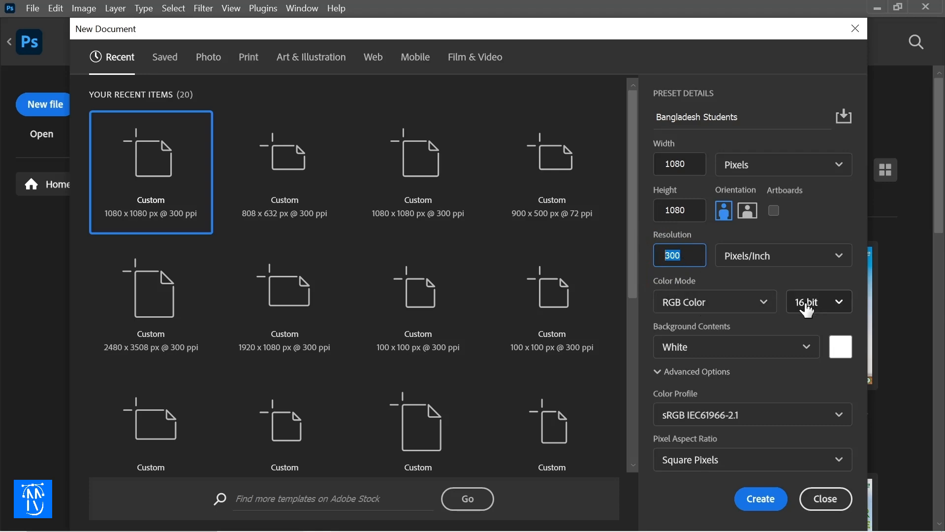
left_click(763, 504)
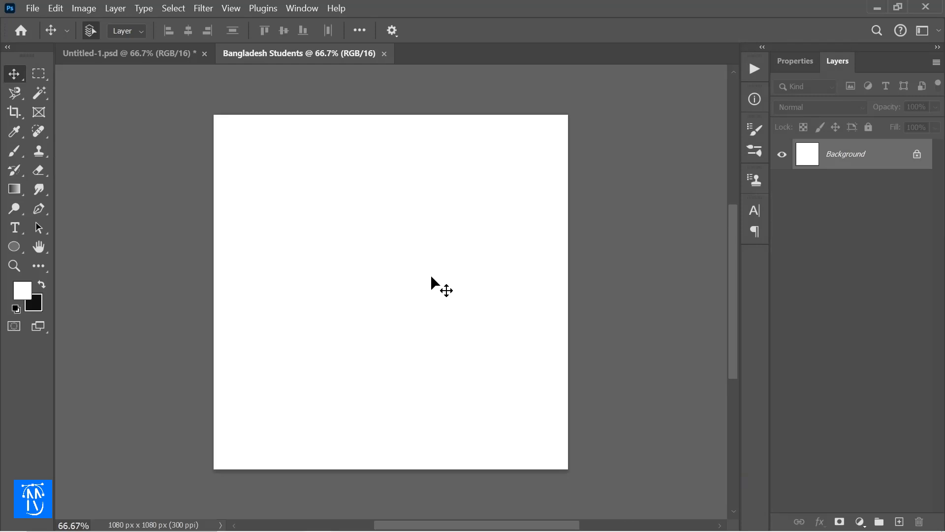
key("ctrl+0")
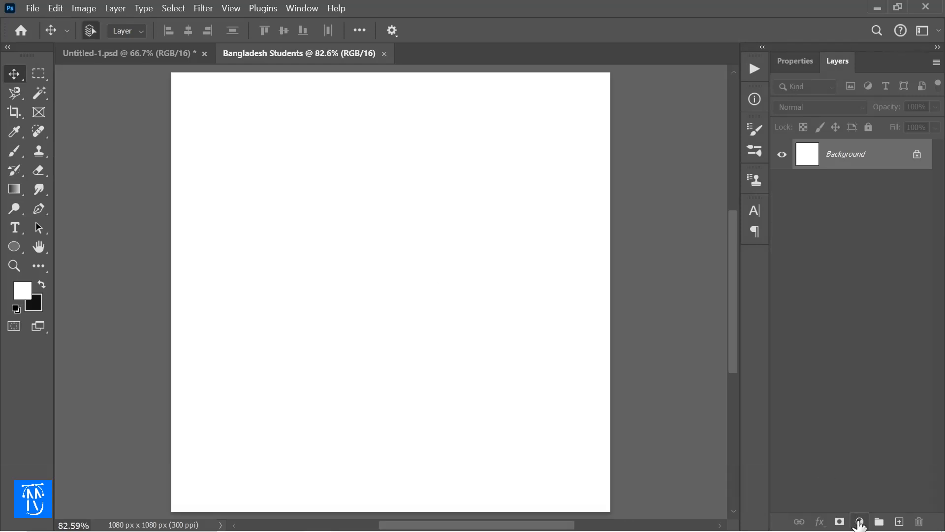
Add a Solid Color fill layer in red e10000 above the background
left_click(860, 523)
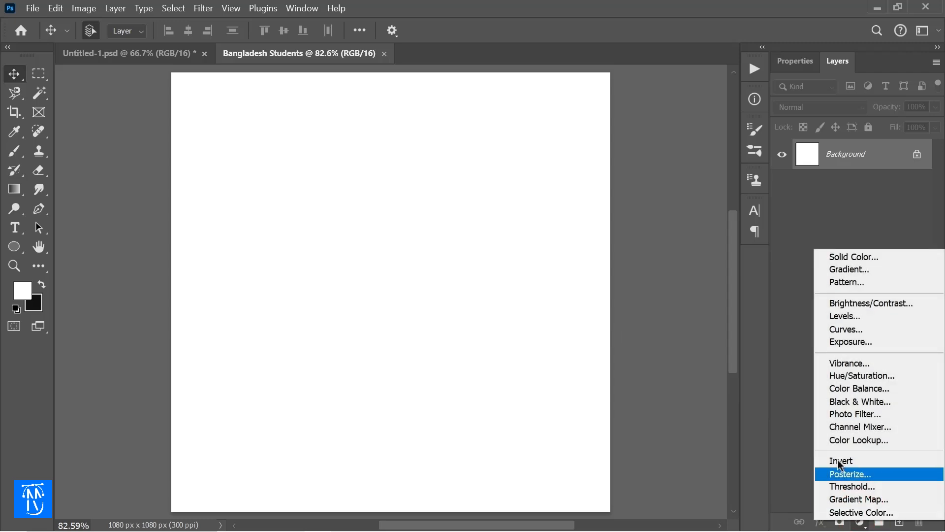
left_click(840, 260)
mouse_move(507, 310)
left_mouse_down()
mouse_move(566, 264)
mouse_move(581, 268)
mouse_move(581, 290)
left_mouse_up()
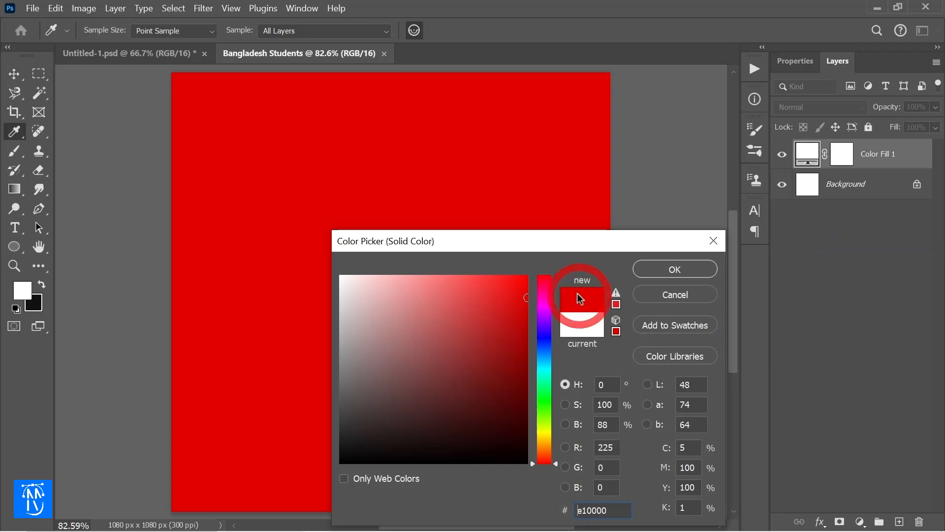
left_click(493, 218)
left_click(674, 269)
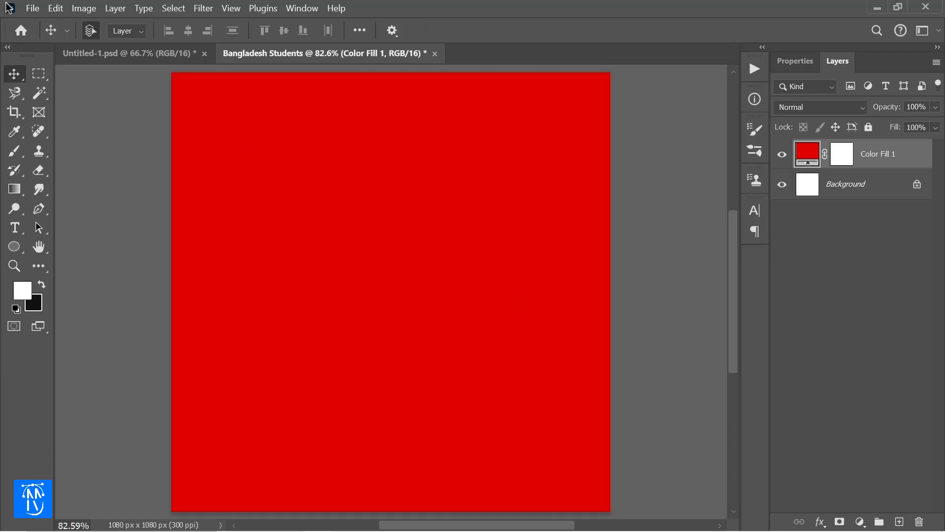
Place images (1).jpeg as an embedded image and scale it proportionally to cover the full canvas height
left_click(32, 9)
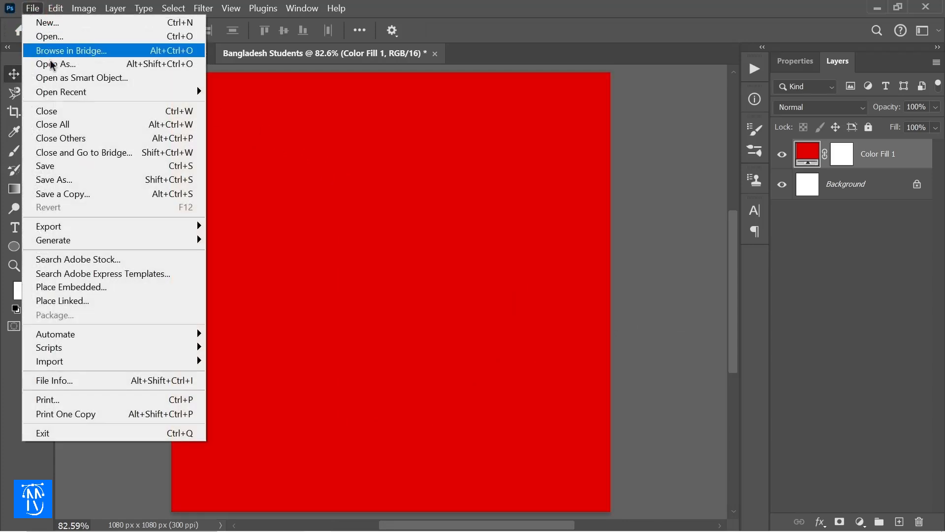
left_click(80, 288)
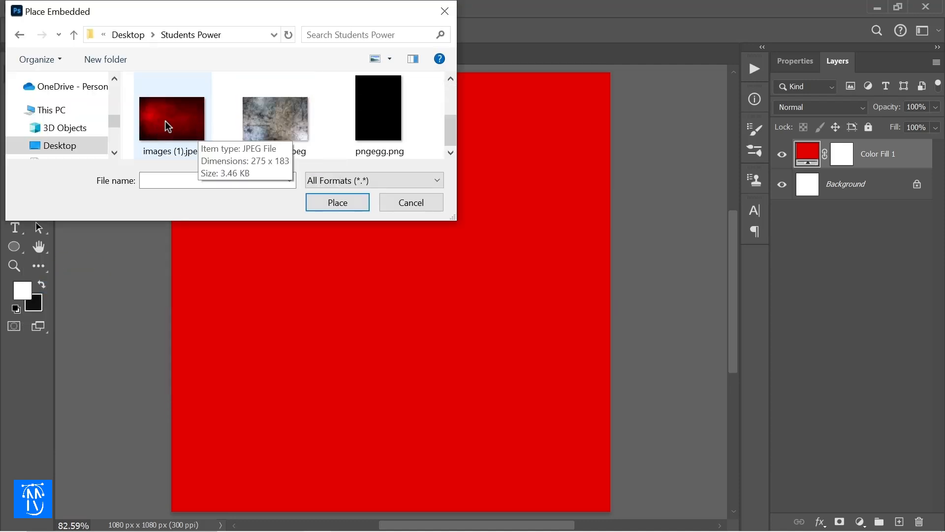
left_click(175, 131)
double_click(175, 131)
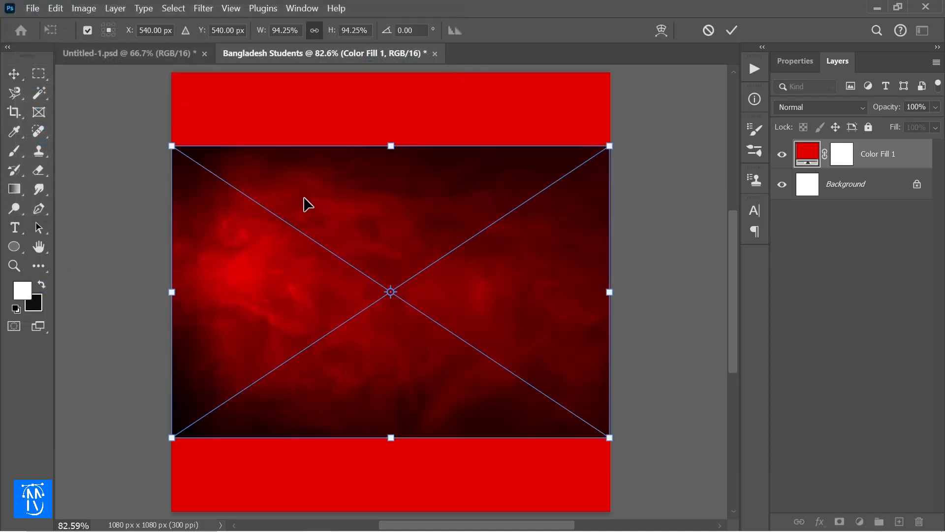
left_click_drag(394, 135, 389, 73)
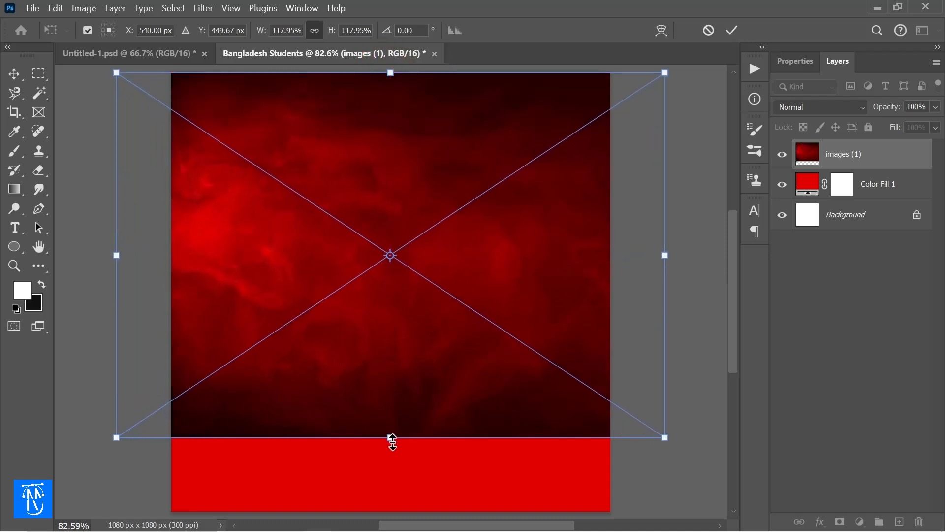
left_click_drag(393, 442, 392, 512)
key("Return")
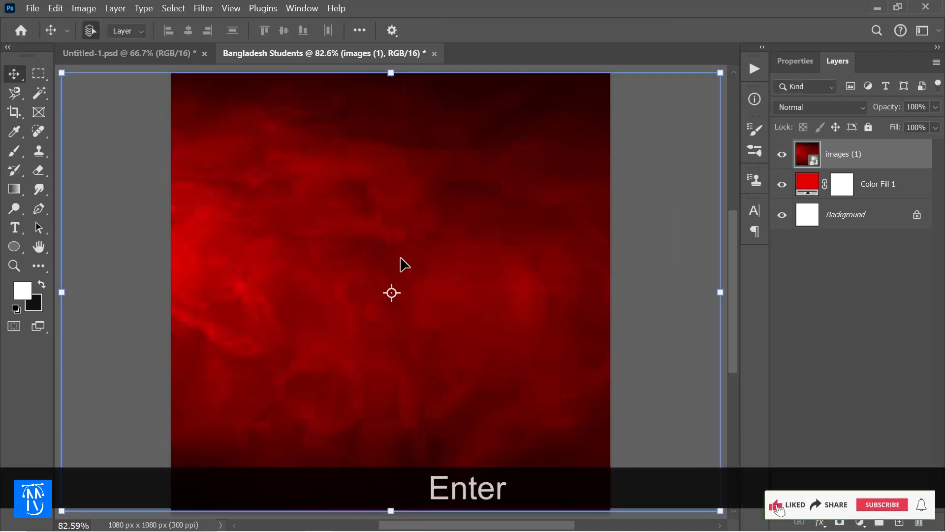
Set the blend mode of the images (1) layer to Color Burn and deselect the layer
left_click(877, 184)
left_click(820, 107)
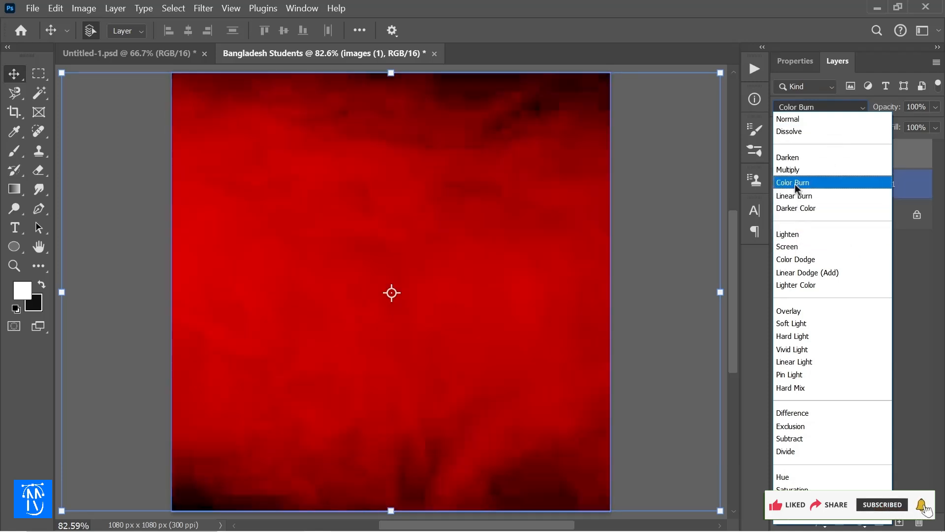
left_click(795, 184)
left_click(813, 279)
left_click(811, 276)
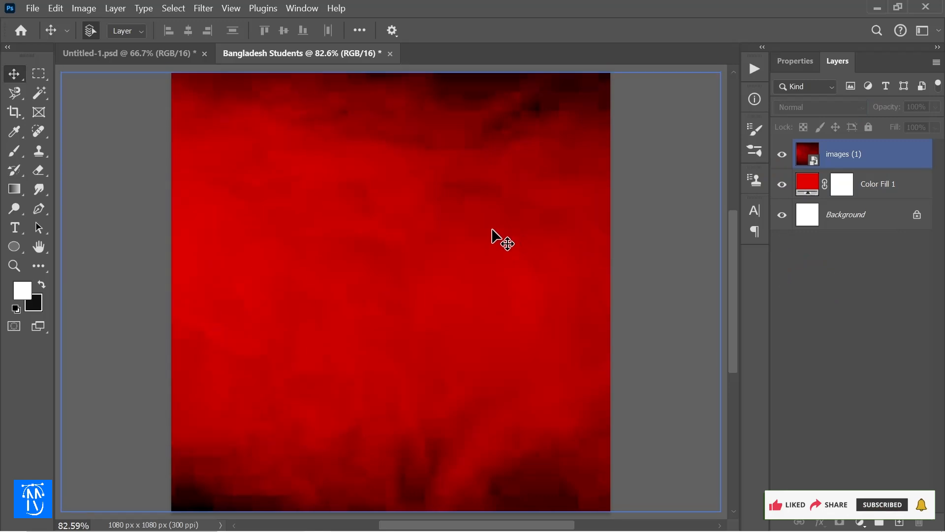
Place the cracked texture images (2).jpeg as an embedded image and scale it to about 141.64% to cover the canvas
left_click(33, 8)
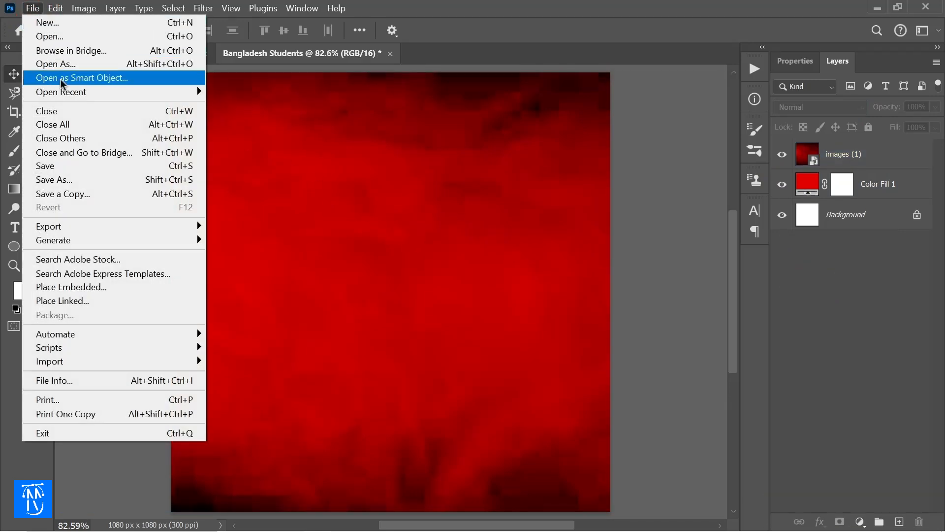
left_click(102, 287)
left_click(280, 119)
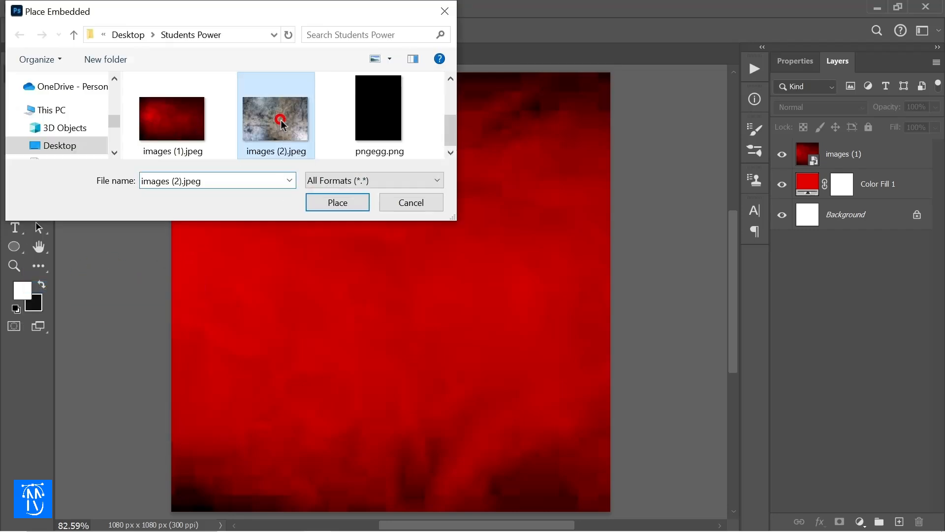
double_click(287, 130)
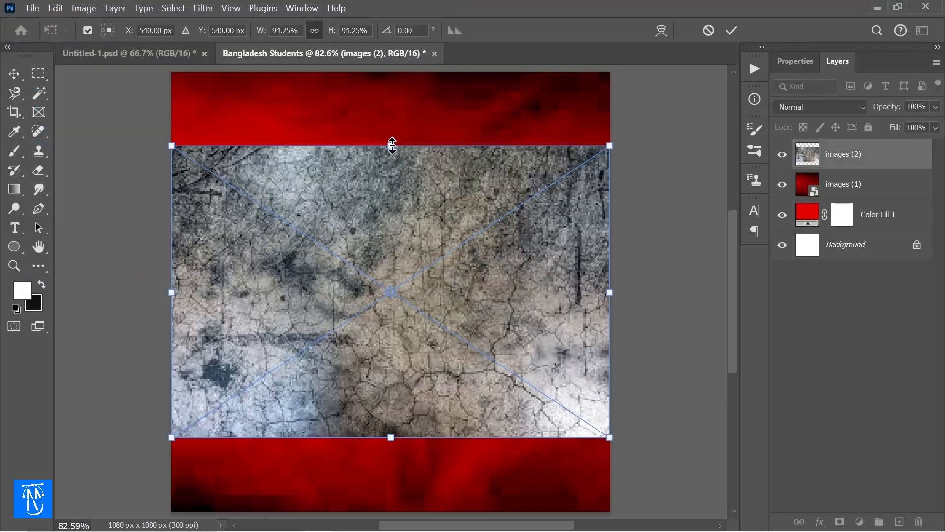
left_click_drag(383, 141, 382, 73)
left_click_drag(391, 434, 389, 510)
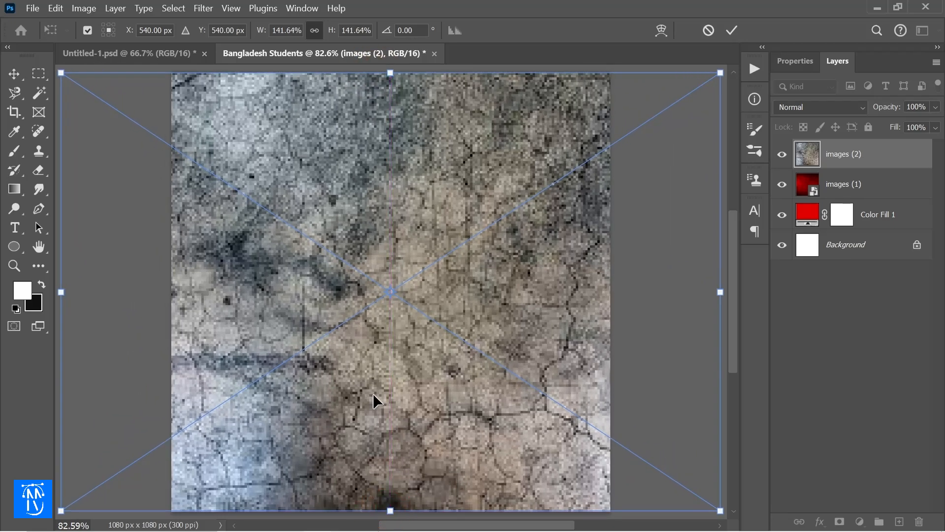
key("Return")
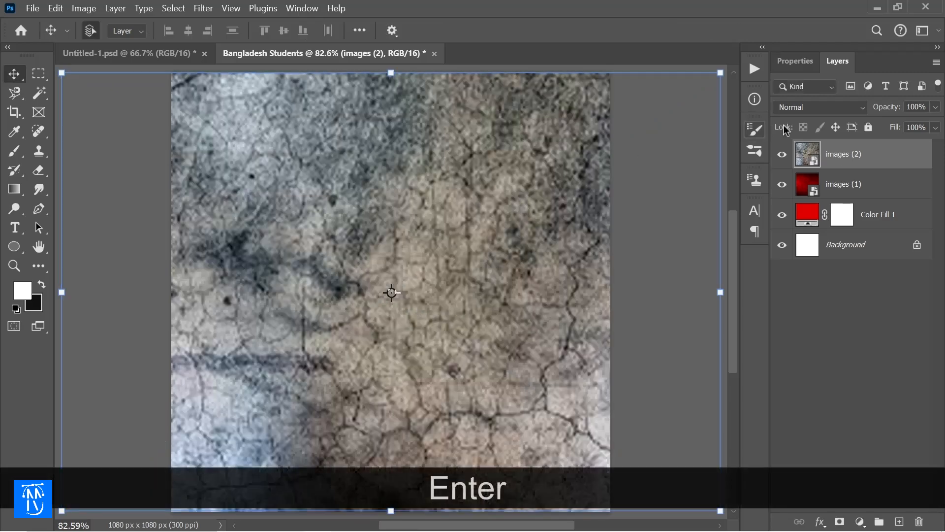
Set the blend mode of the images (2) texture layer to Soft Light and deselect the layer
left_click(806, 109)
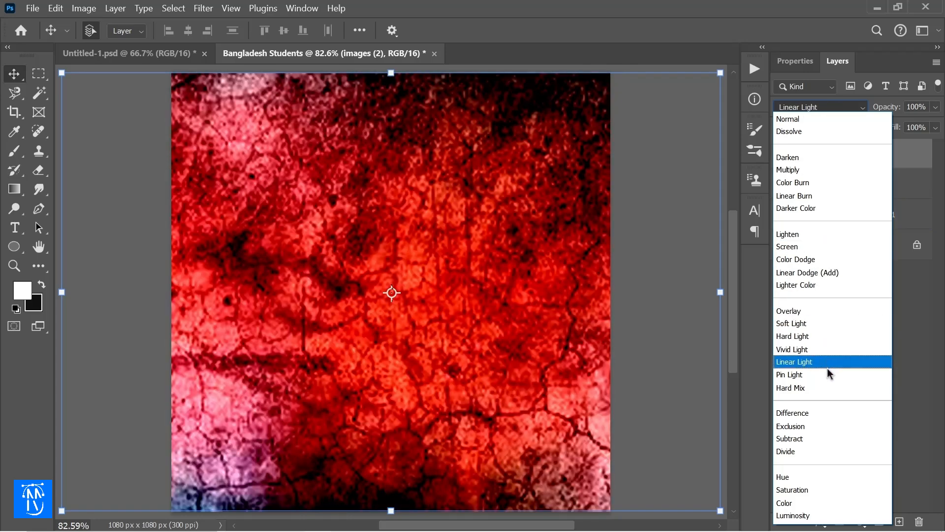
left_click(802, 324)
left_click(829, 302)
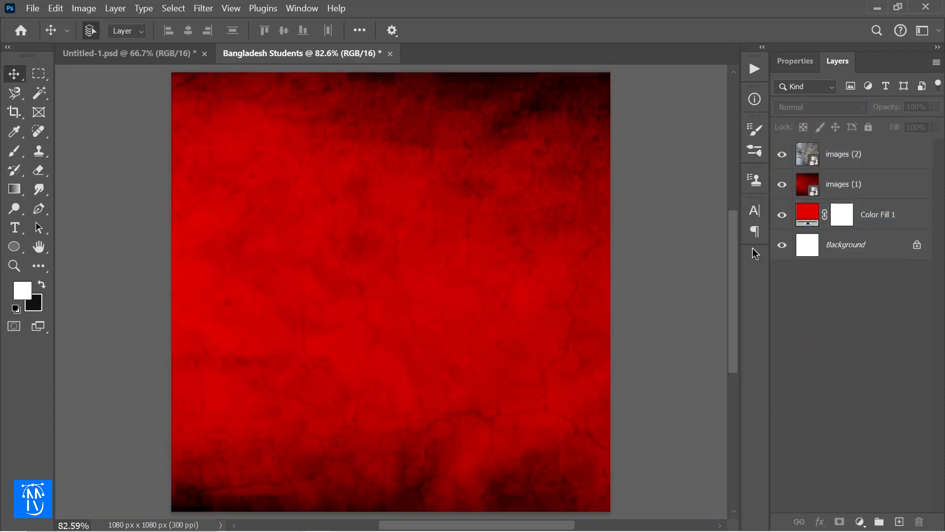
Place the fist graphic pngegg.png as an embedded image on top of the textured background
left_click(32, 8)
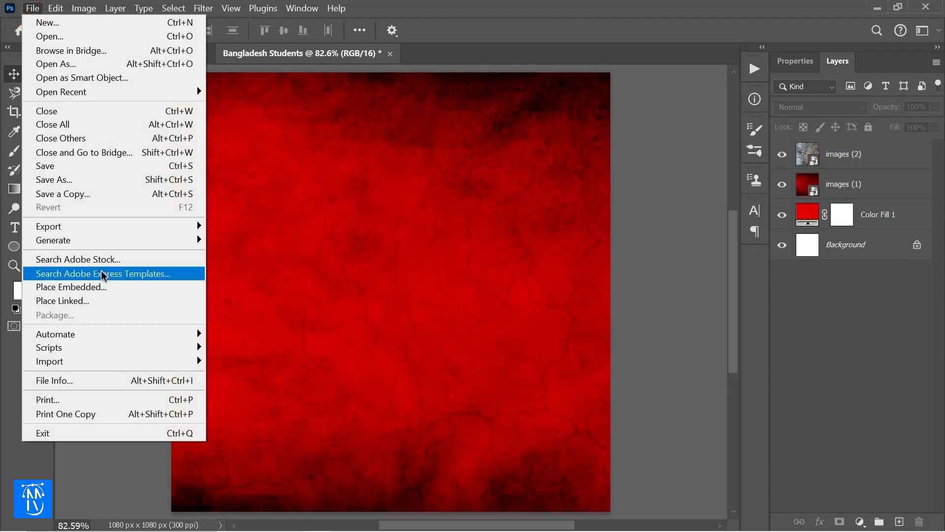
left_click(105, 291)
scroll(163, 143, "down", 2)
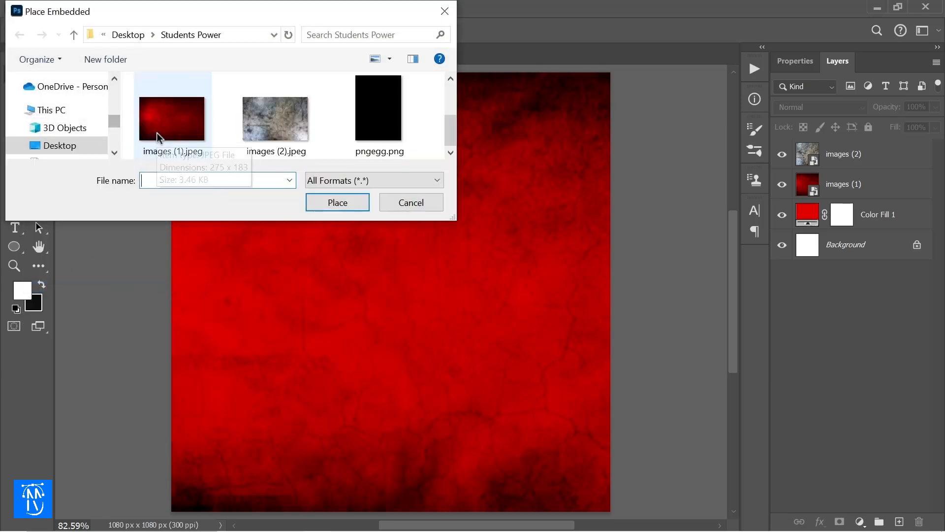
double_click(371, 123)
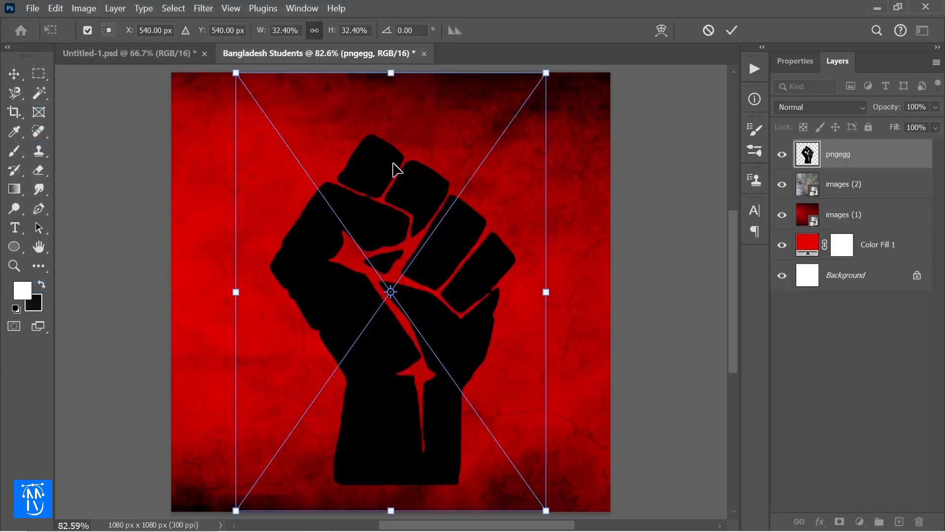
Scale the fist graphic to about 24% and position it at the bottom centre of the canvas with its wrist running off the lower edge
left_click_drag(450, 228, 447, 298)
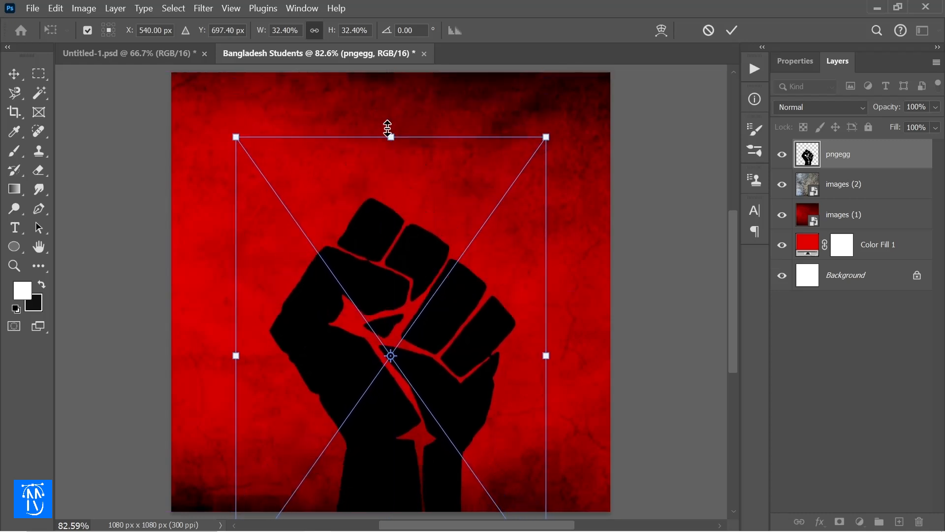
left_click_drag(390, 146, 391, 244)
scroll(394, 295, "down", 2)
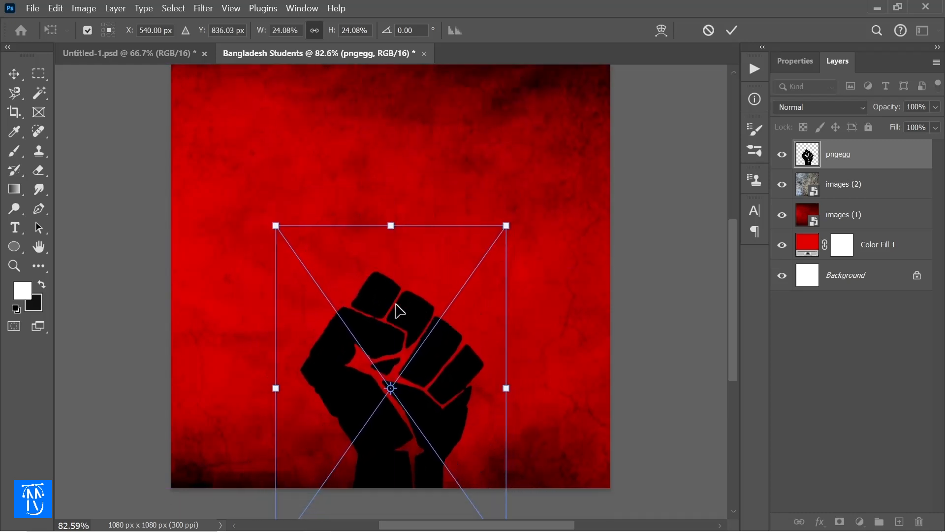
left_click_drag(395, 311, 397, 297)
key("Return")
scroll(401, 224, "up", 3)
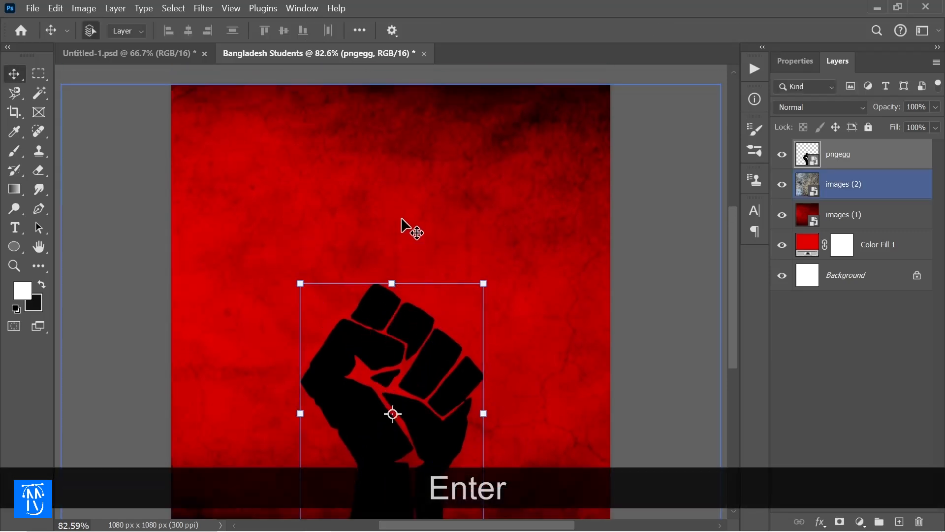
scroll(402, 218, "down", 2)
scroll(401, 219, "up", 2)
scroll(402, 221, "down", 1)
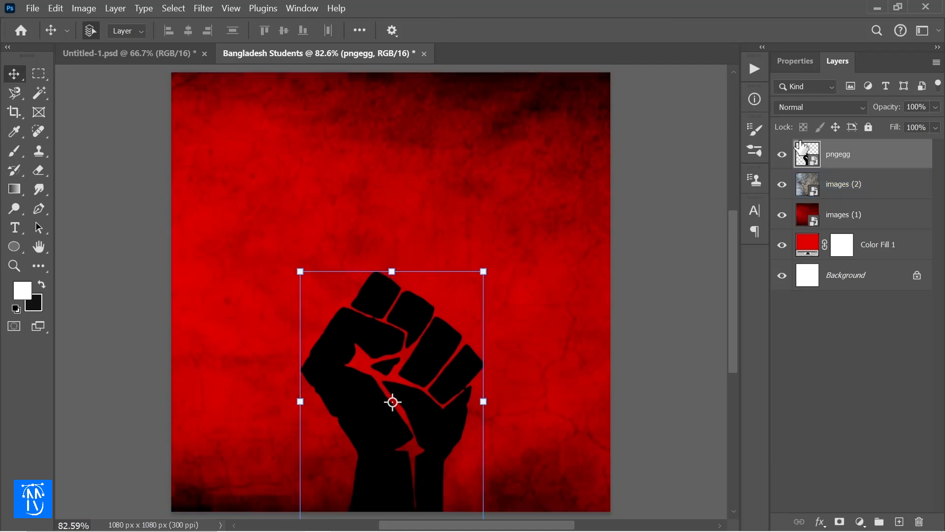
Apply a Color Overlay in yellow #f1bb00 at 100% opacity to the pngegg fist layer and deselect the layer
left_click_drag(854, 164, 901, 164)
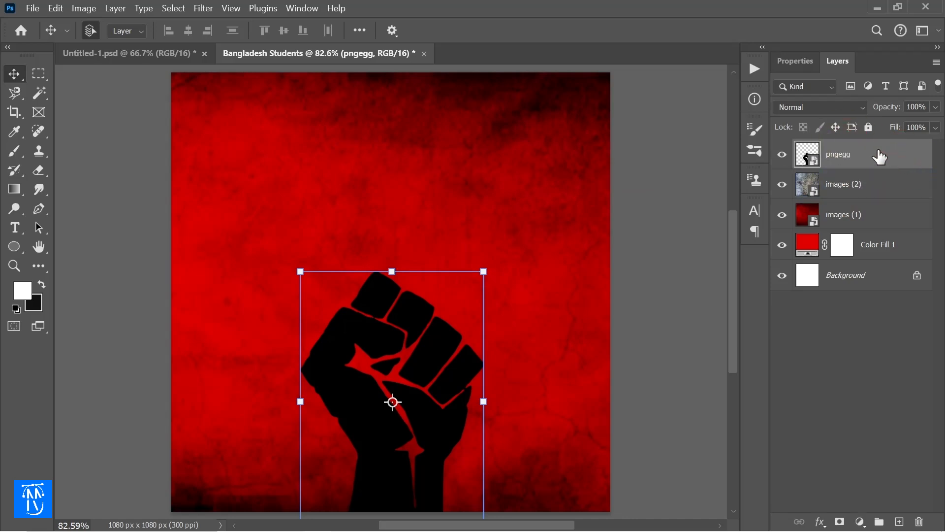
double_click(893, 161)
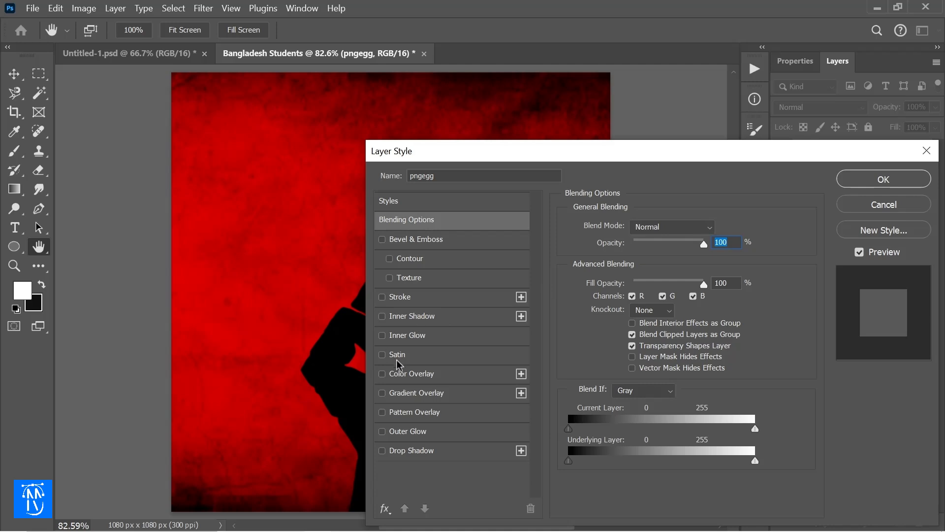
left_click(382, 374)
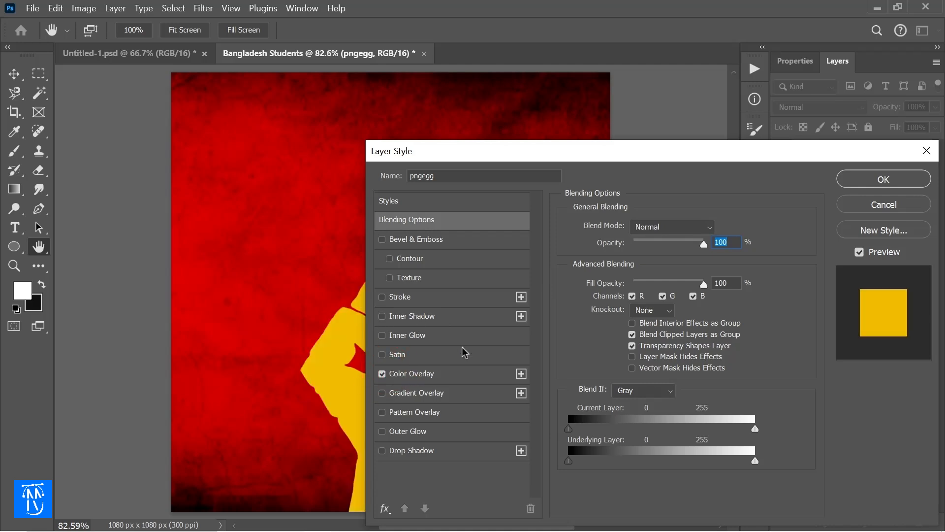
left_click(430, 378)
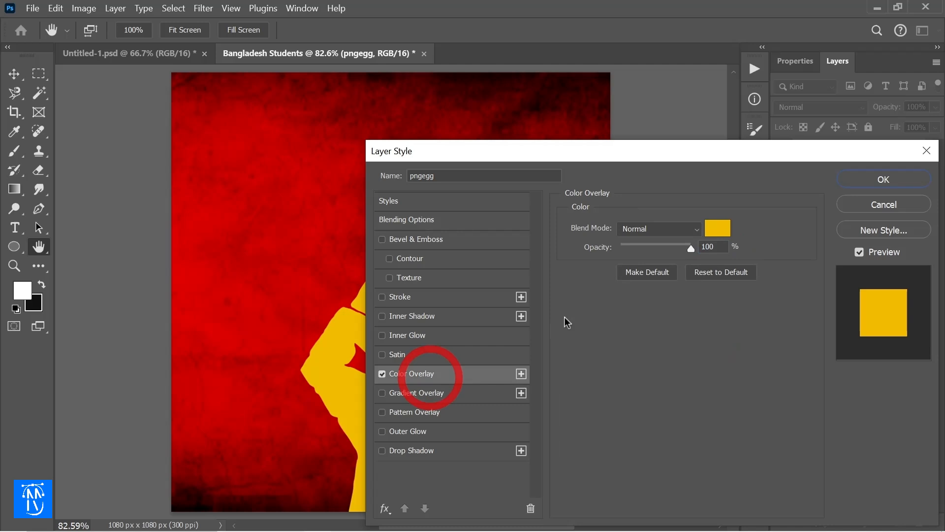
left_click(717, 231)
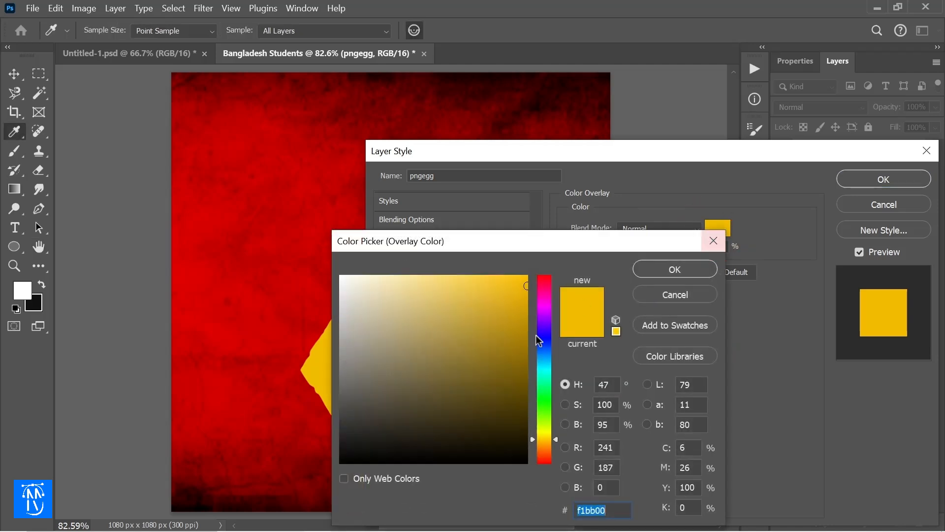
left_click(675, 269)
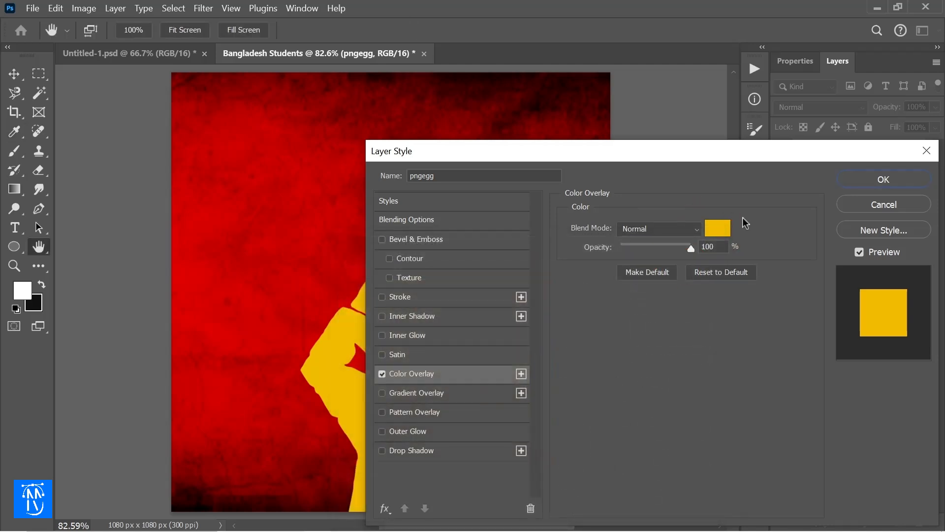
left_click(869, 182)
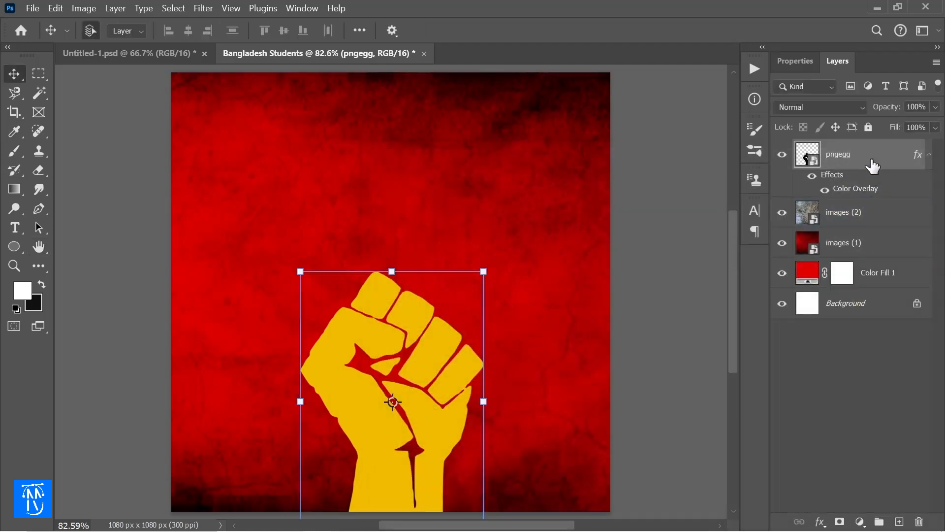
left_click(845, 380)
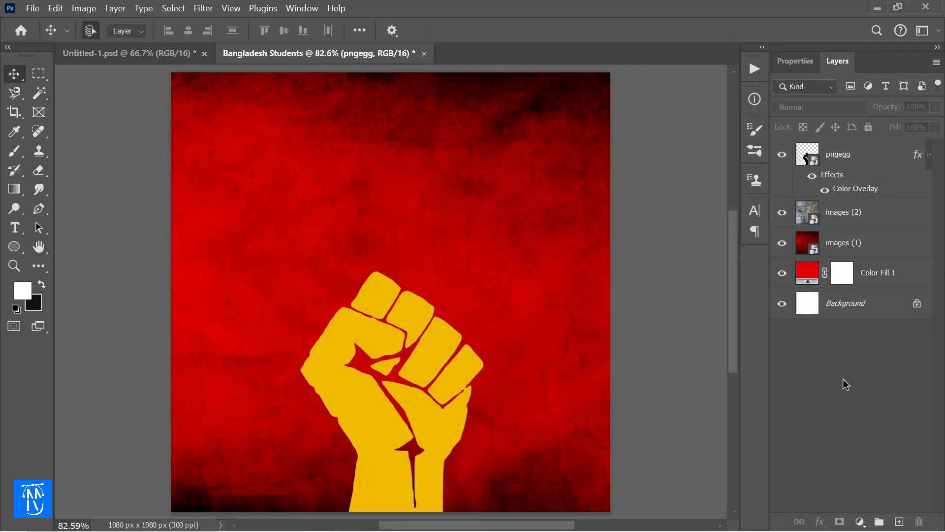
Place the red texture image starting with 360_F_499066278 as an embedded image and scale it to 300% to cover the canvas
left_click(823, 253)
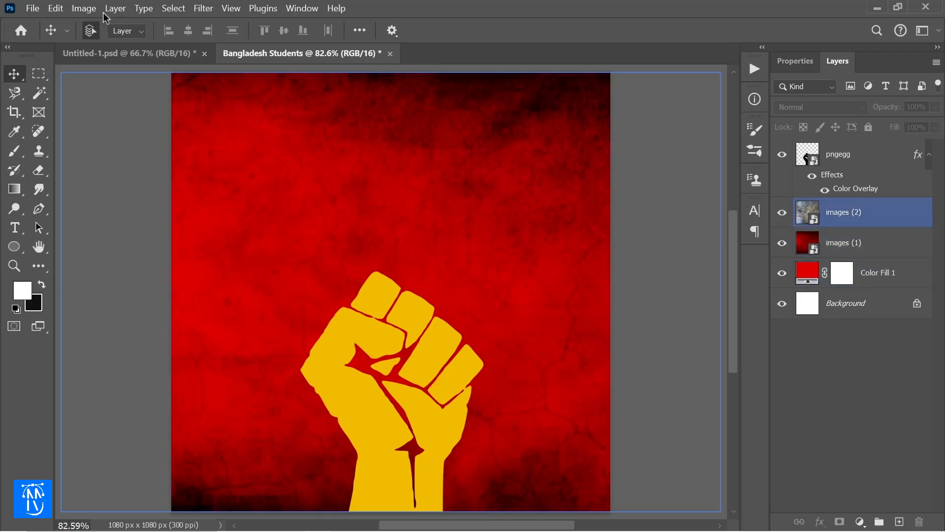
left_click(32, 8)
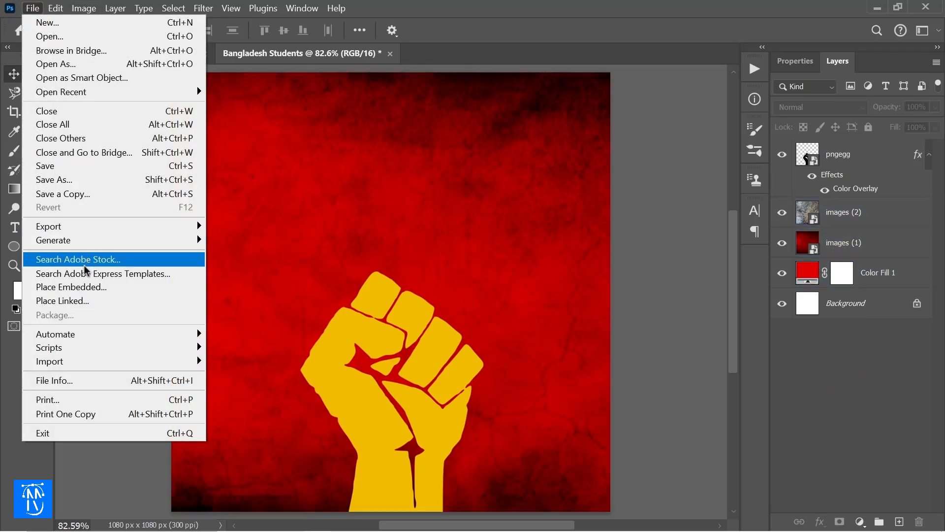
left_click(92, 286)
left_click(172, 94)
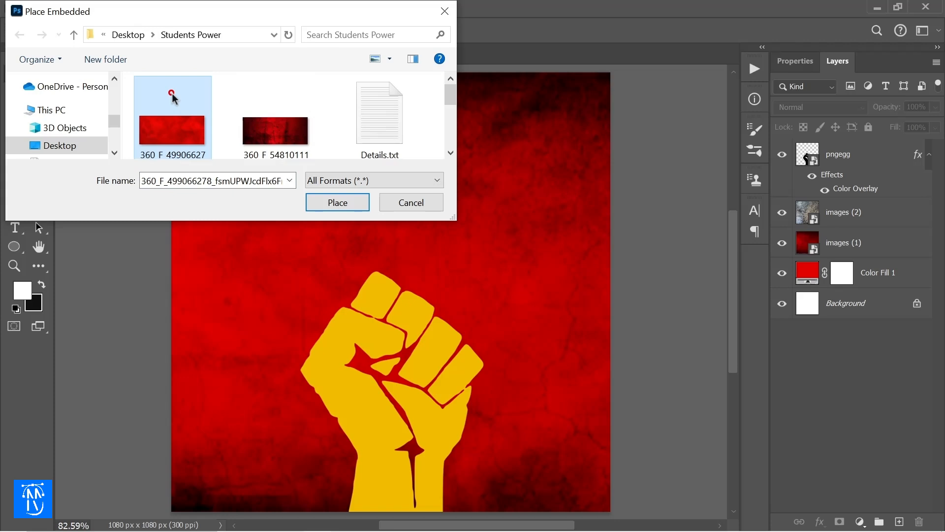
double_click(174, 123)
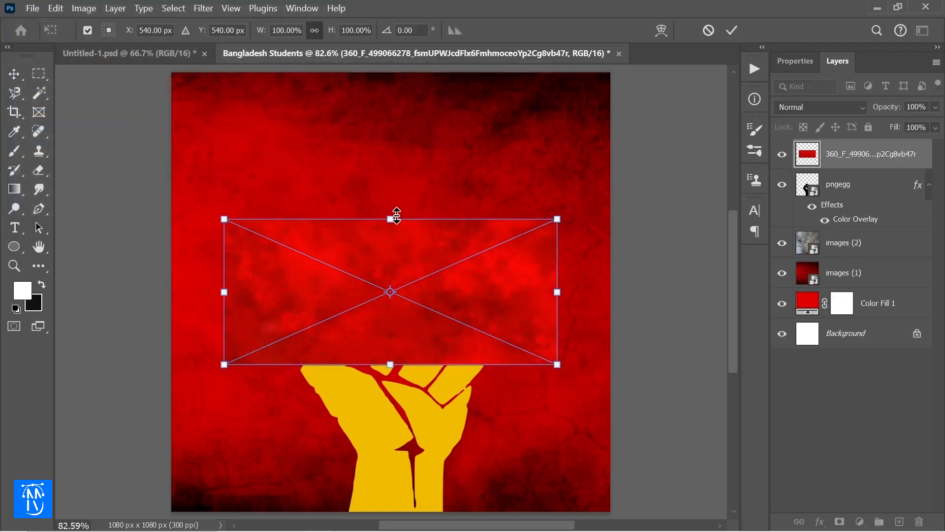
left_click_drag(391, 217, 391, 77)
left_click_drag(390, 368, 390, 516)
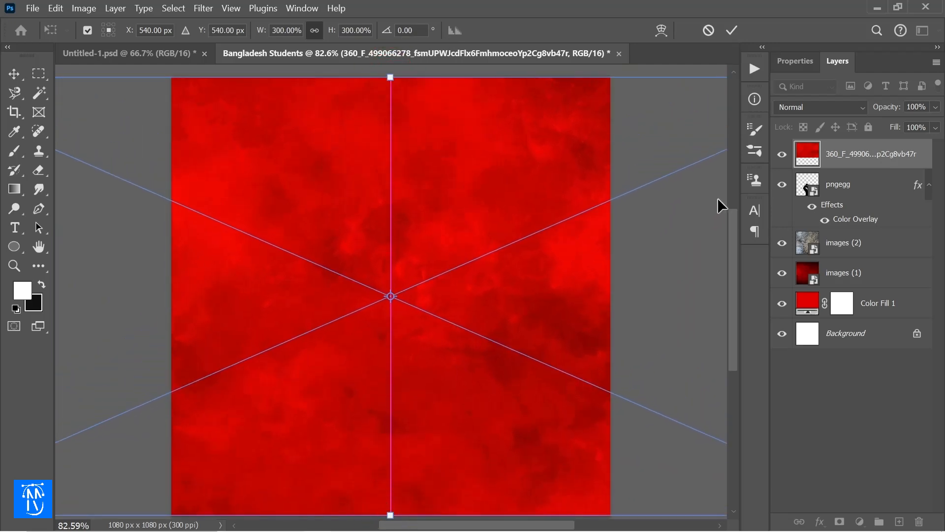
key("Return")
Set the blend mode of the 360_F_499066278 texture layer to Soft Light and move the pngegg fist layer beneath images (2)
left_click(815, 106)
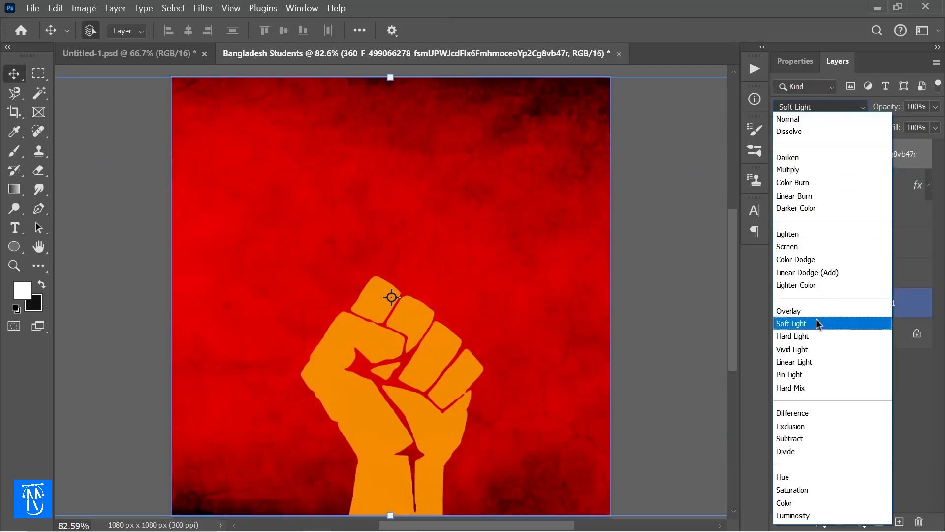
left_click(804, 329)
left_click_drag(837, 186, 842, 266)
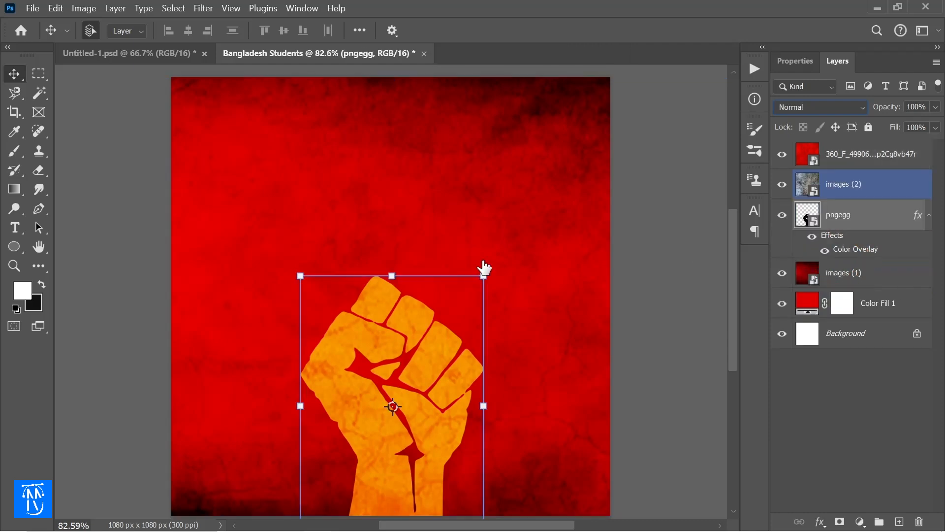
left_click(675, 222)
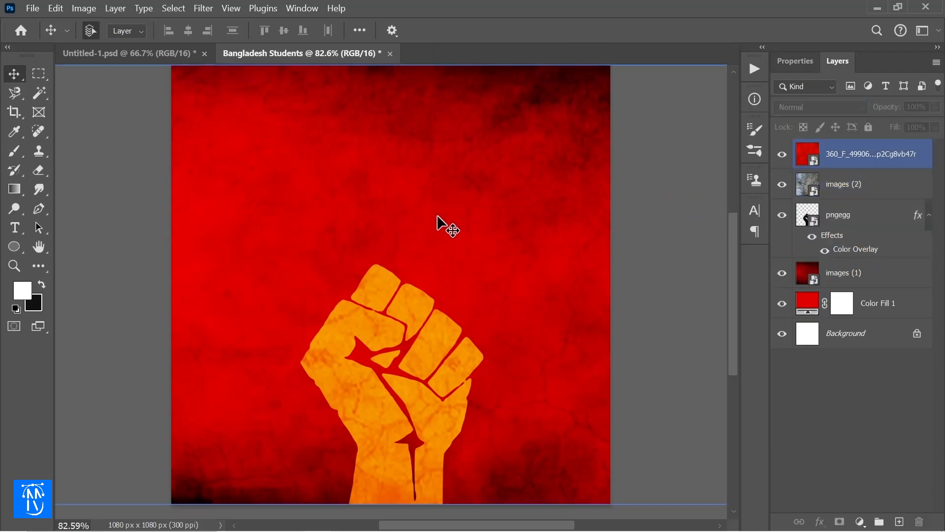
left_click(833, 159)
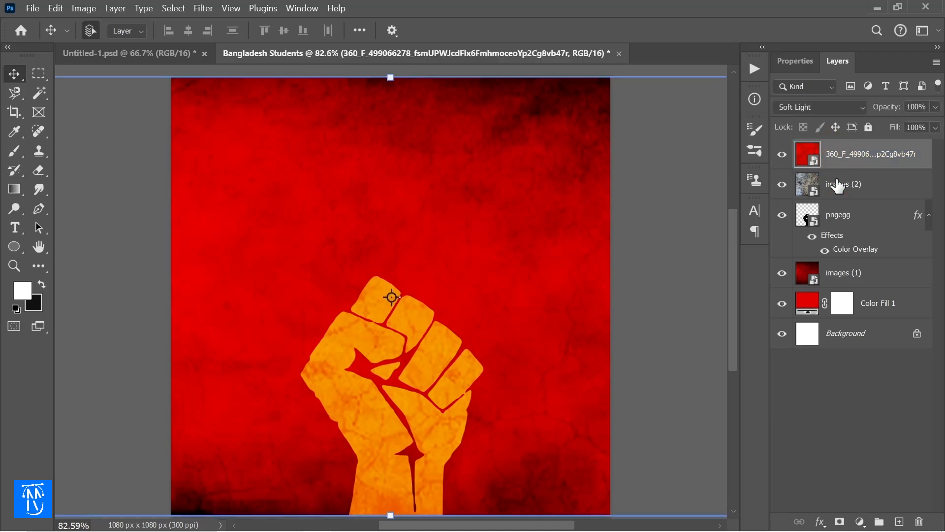
left_click(848, 215)
left_click(853, 159)
scroll(640, 172, "up", 1)
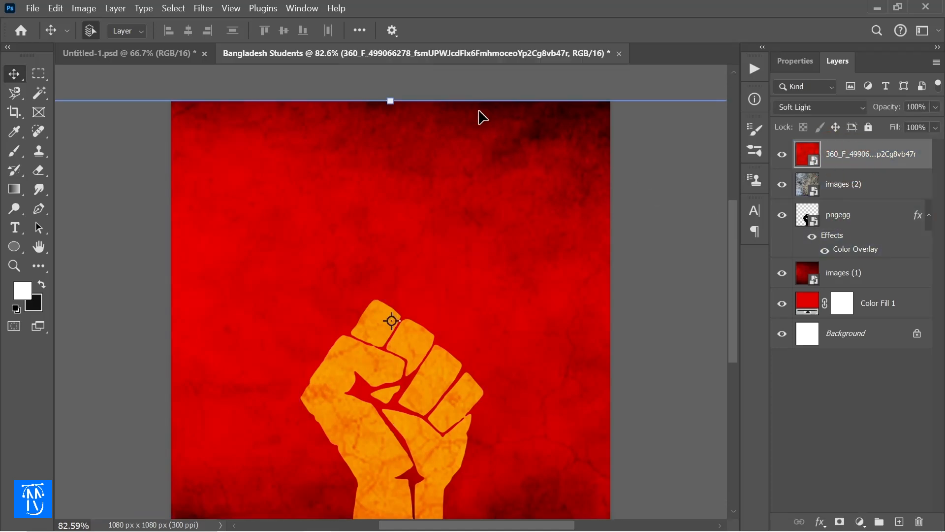
left_click(455, 74)
scroll(449, 105, "down", 1)
left_click(448, 112)
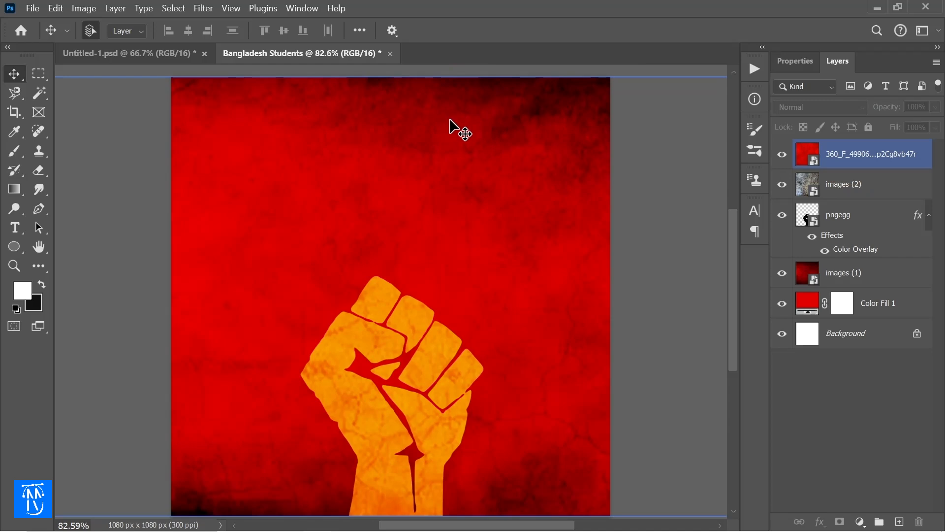
key("ctrl+0")
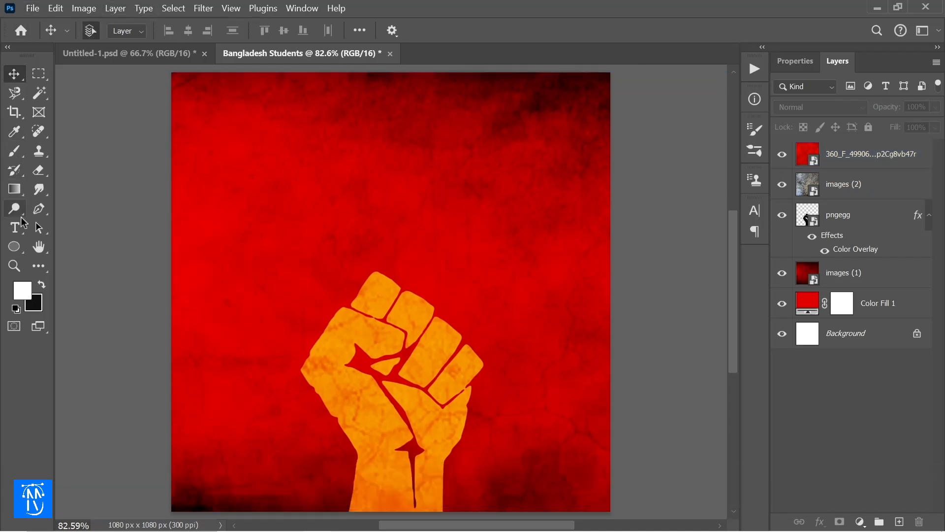
Add a text layer in the upper part of the canvas with the line "৩৬ জুলাই" copied from Details.txt in Notepad
left_click(14, 228)
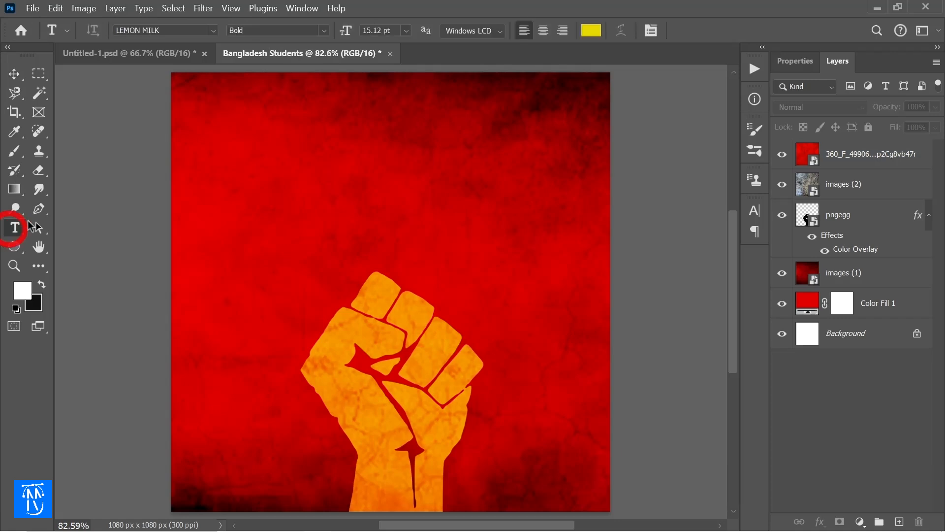
left_click(388, 141)
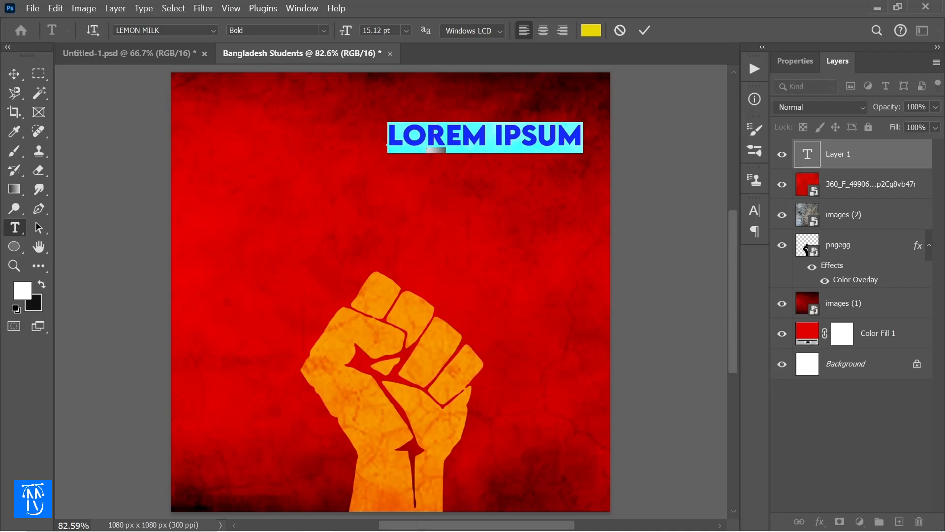
left_click(400, 525)
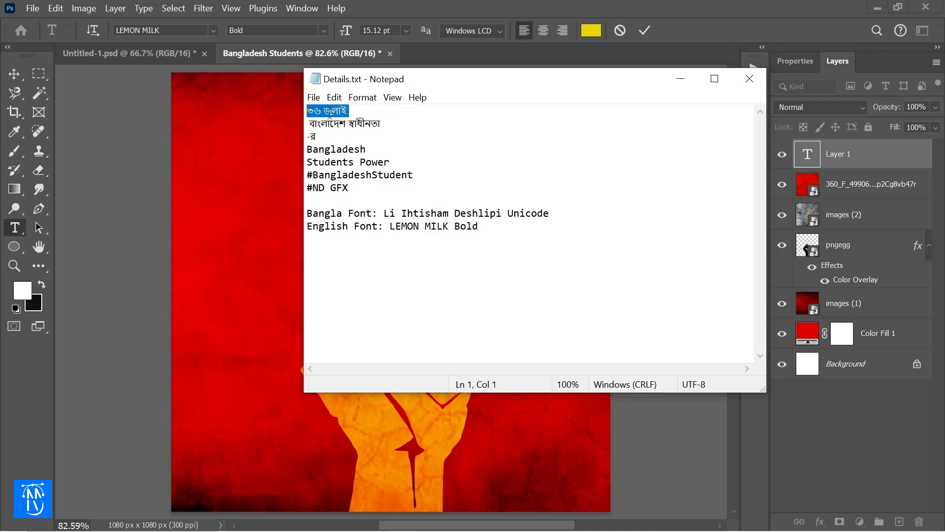
key("ctrl")
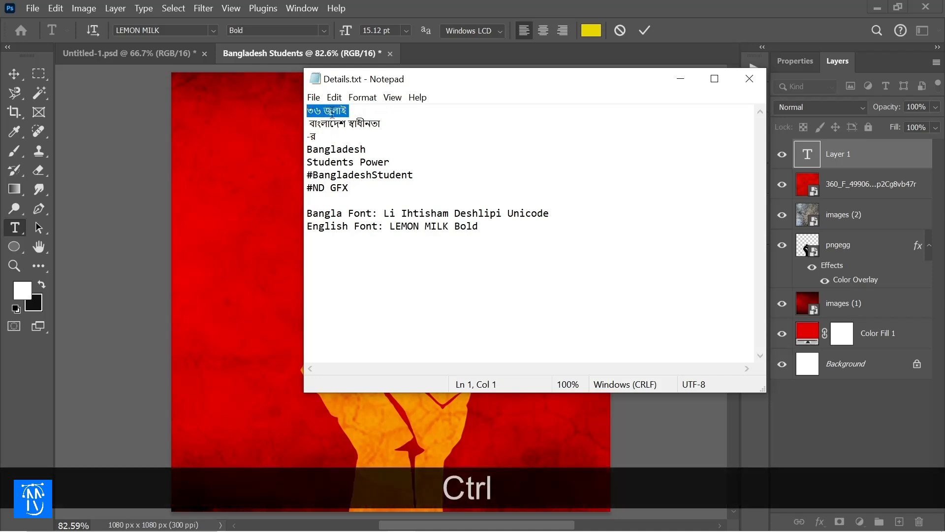
key("ctrl+c")
left_click(680, 79)
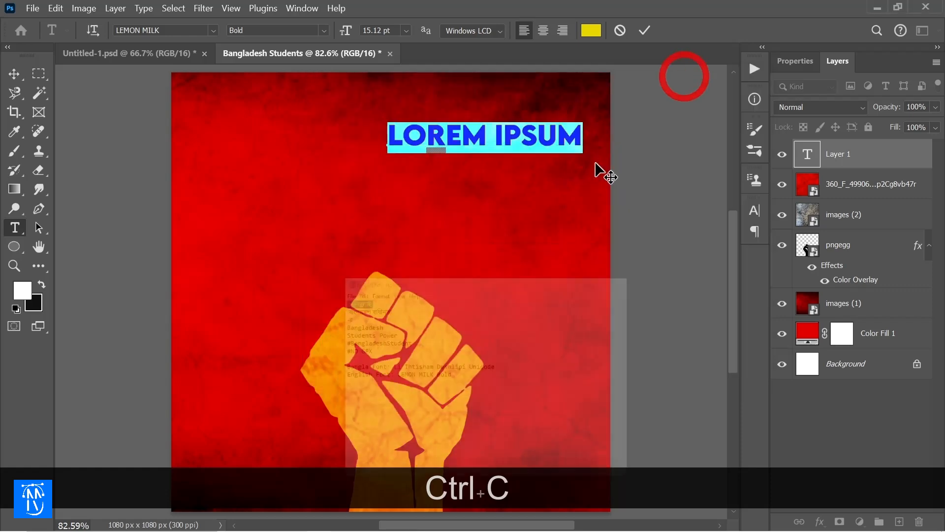
key("ctrl+v")
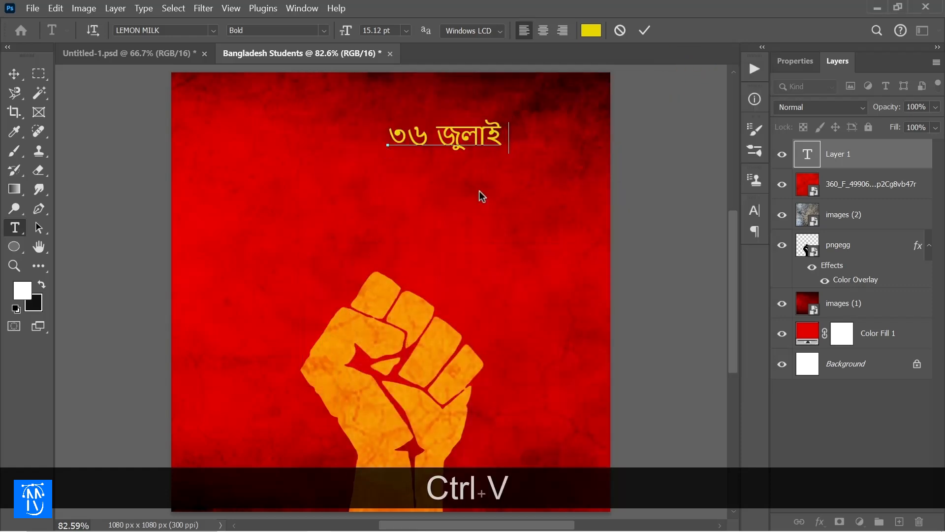
Set the font of the ৩৬ জুলাই text to Li Ihtisham Deshlipi Unicode Regular, copying the font name from Details.txt, and commit the text
left_click(401, 523)
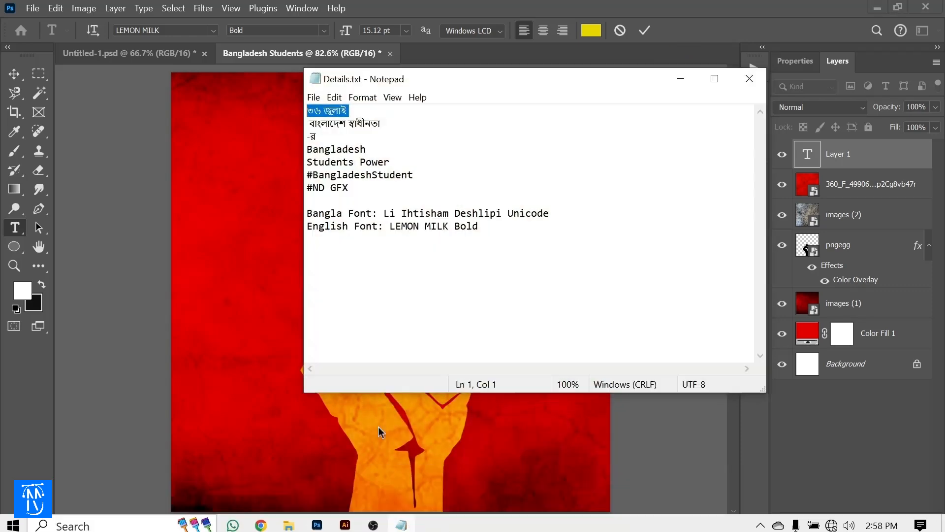
left_click_drag(383, 212, 546, 209)
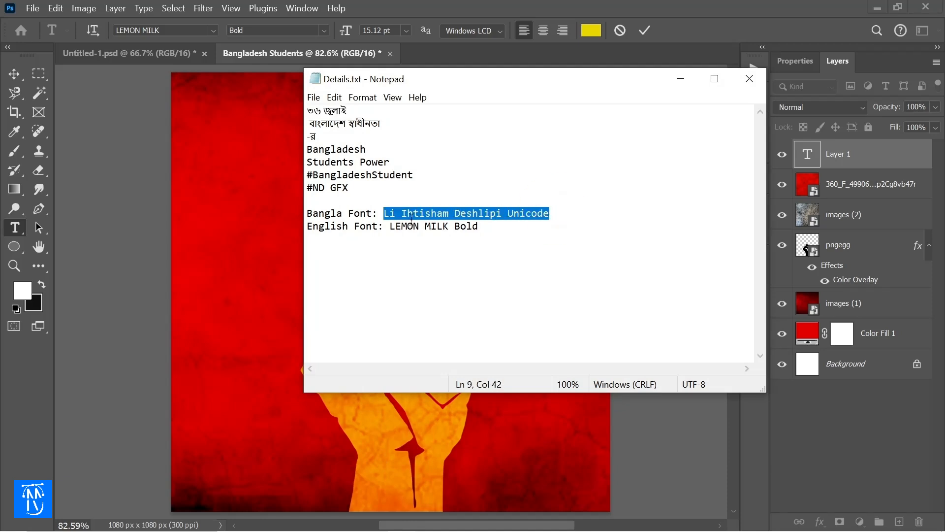
key("ctrl+c")
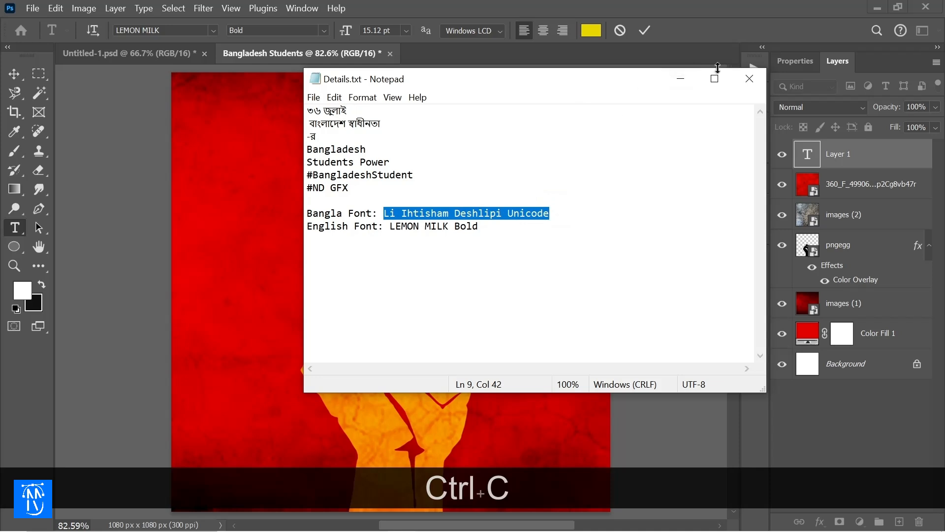
left_click(681, 79)
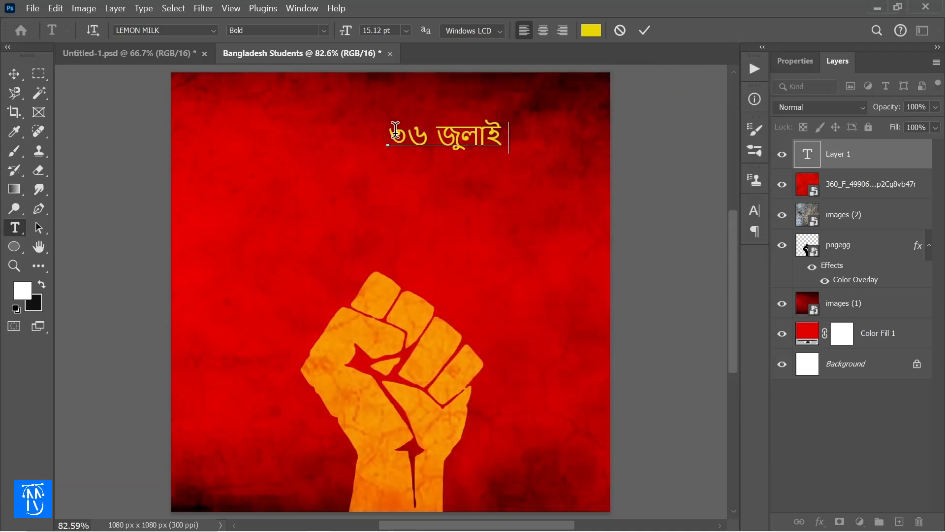
key("ctrl+a")
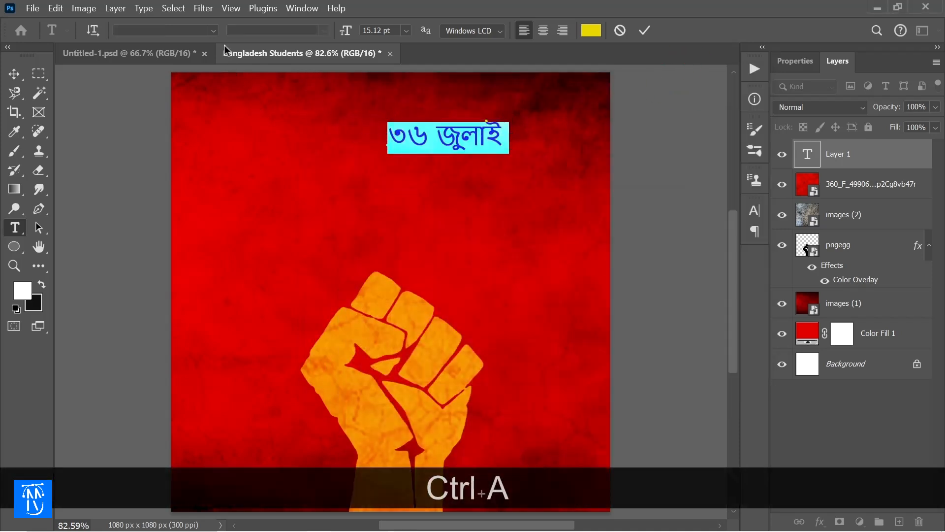
key("ctrl+v")
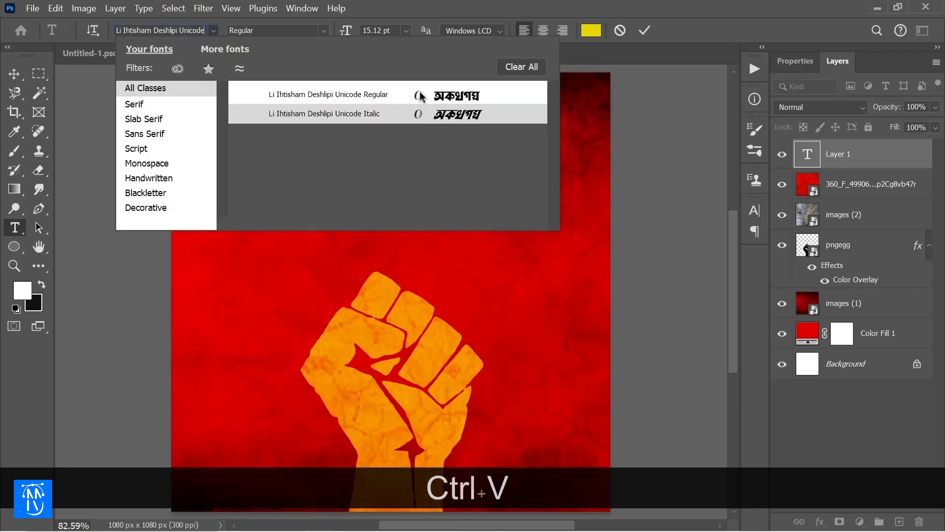
left_click(429, 96)
left_click(643, 32)
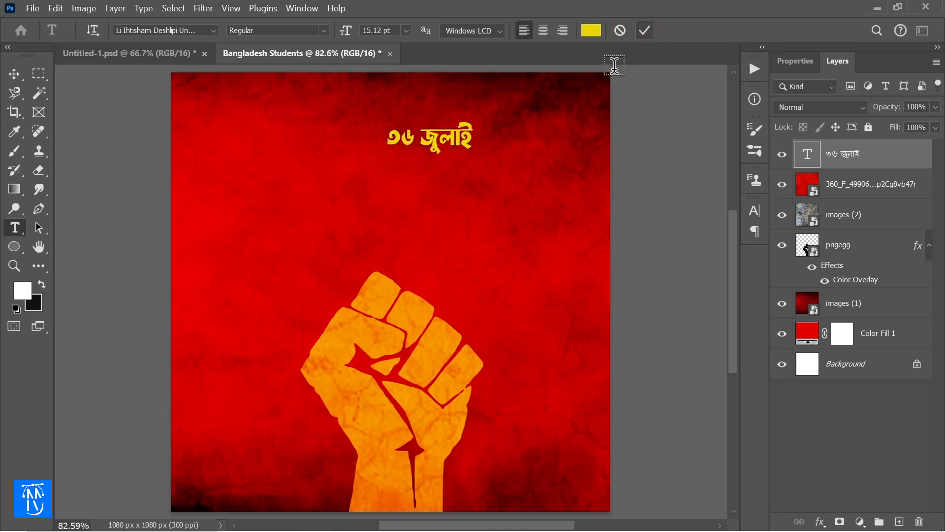
Move the ৩৬ জুলাই text to the upper-left area of the canvas and scale it to 101.09%
left_click(14, 73)
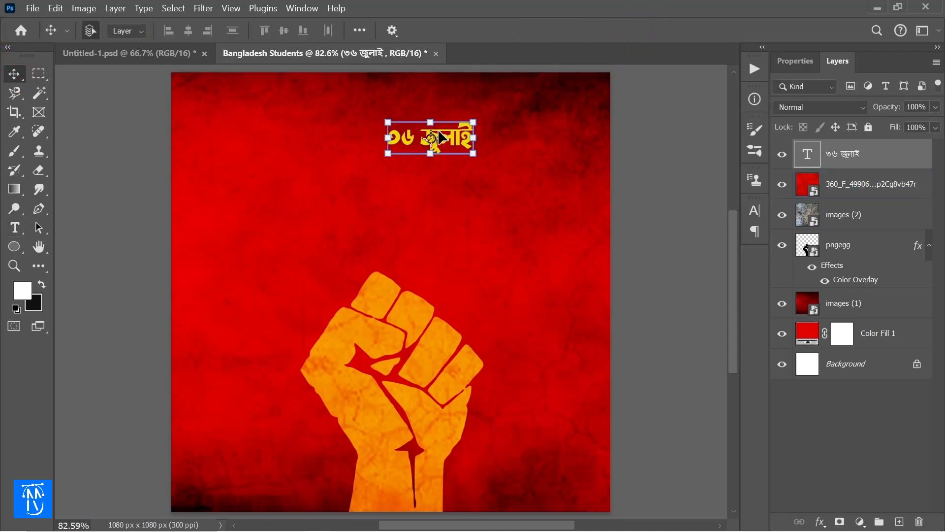
left_click_drag(436, 134, 332, 171)
key("ctrl+t")
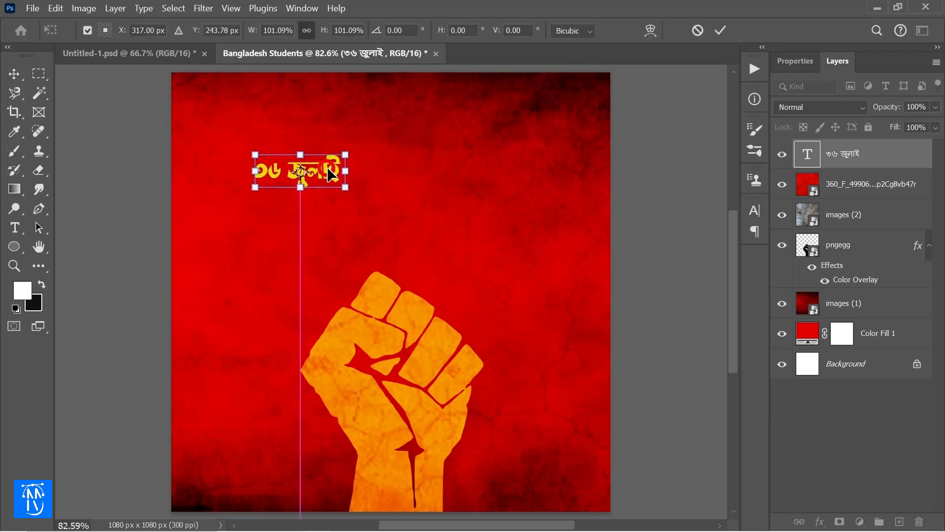
key("Return")
left_click(374, 178)
left_click(310, 170)
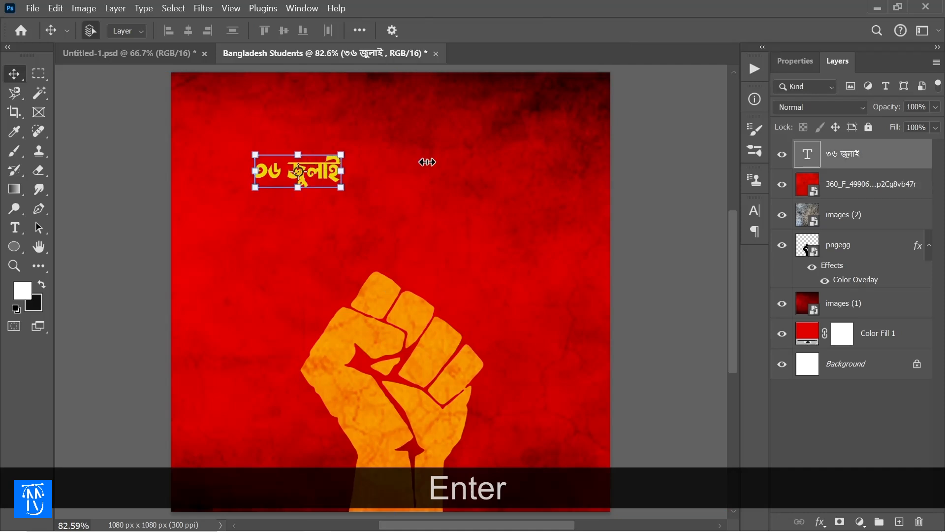
Lock all layers from the 360_F_499066278 texture down to Color Fill 1
left_click(838, 189)
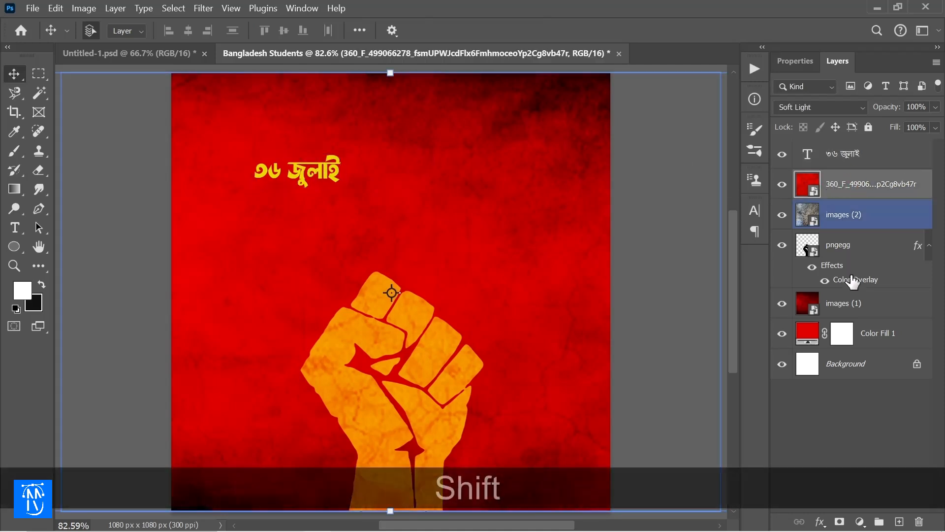
left_click(867, 331, "shift")
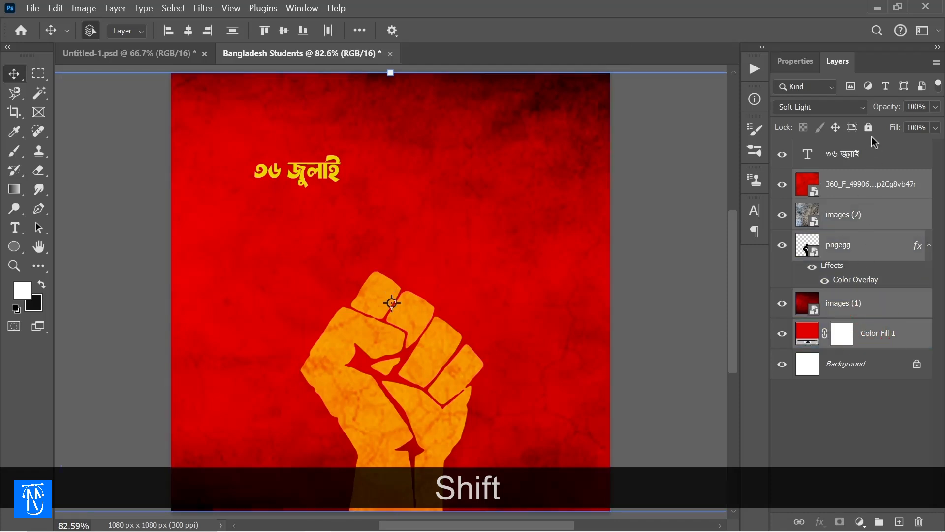
left_click(868, 127)
Duplicate the ৩৬ জুলাই text layer and place the copy directly below the original
left_click(323, 173)
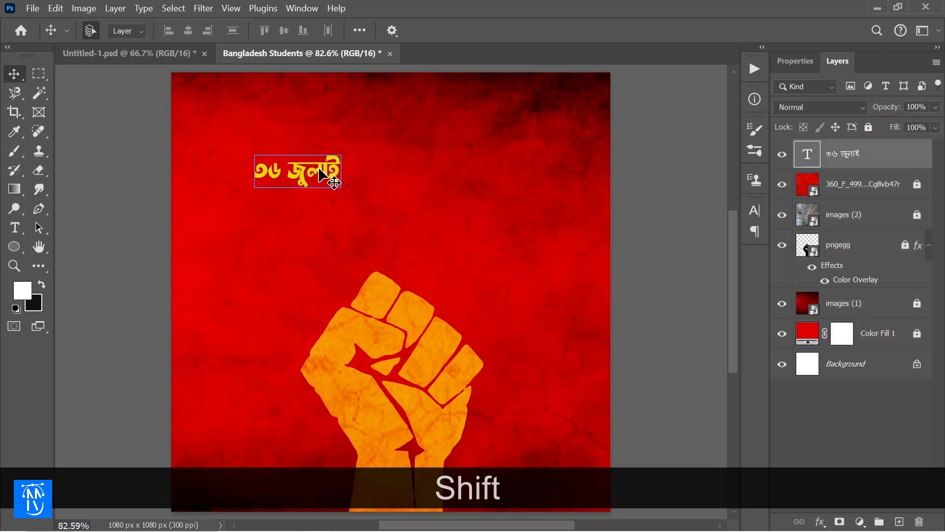
key("ctrl+j")
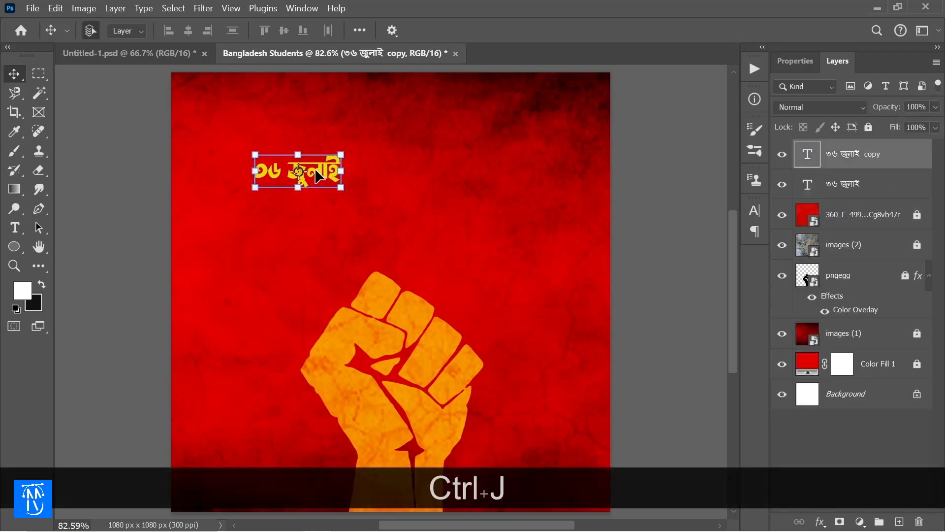
left_click_drag(317, 176, 317, 203)
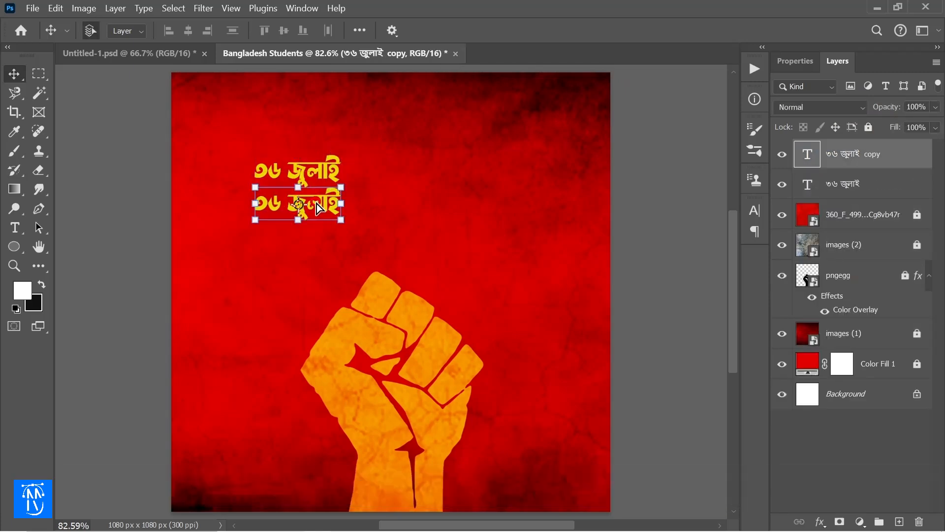
Replace the duplicated text with "বাংলাদেশ স্বাধীনতা" copied from Details.txt in Notepad and commit it
left_click(16, 227)
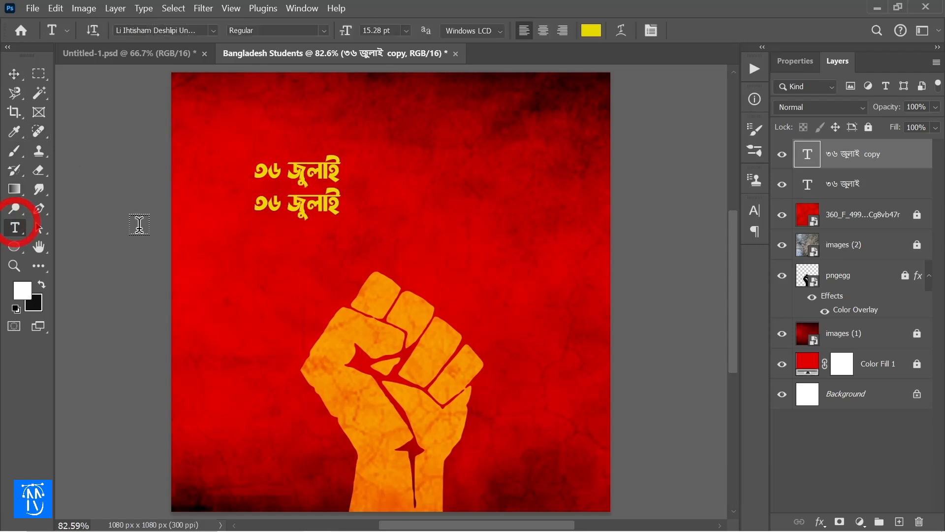
triple_click(284, 203)
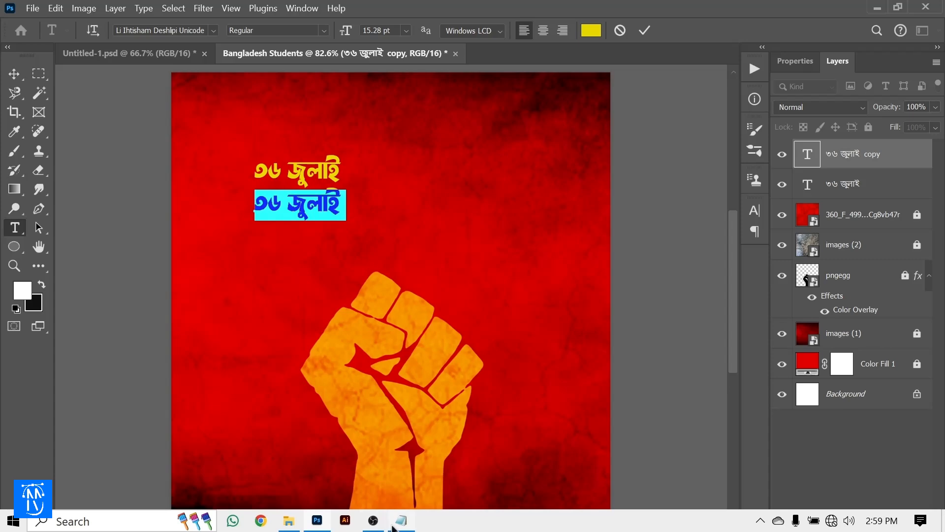
left_click(399, 523)
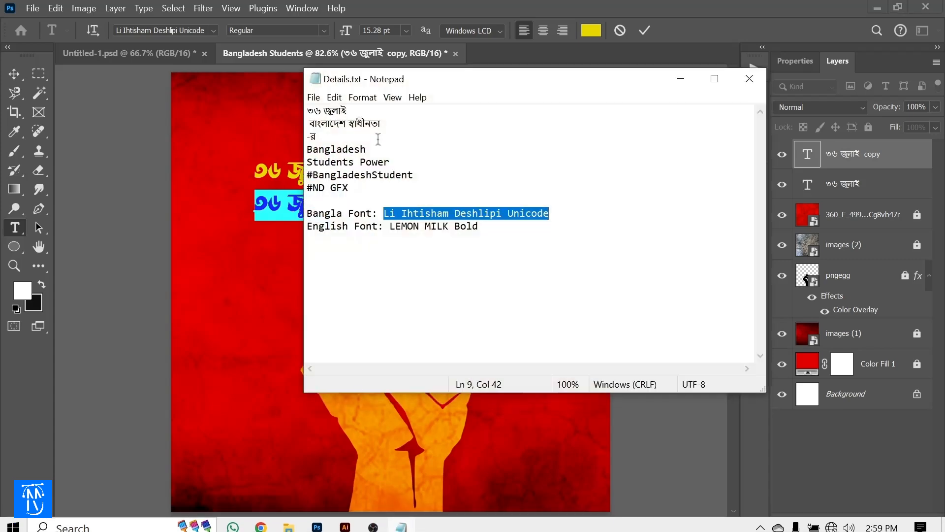
left_click(322, 127)
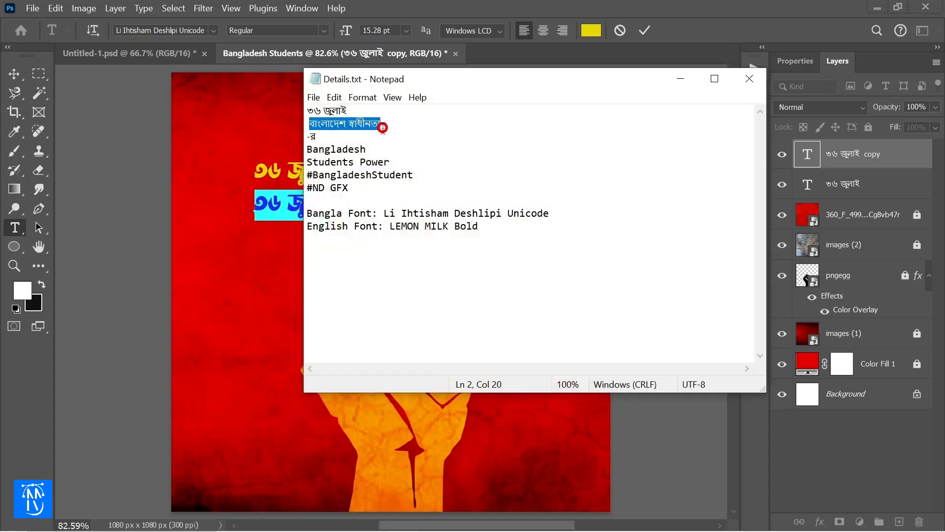
key("ctrl")
key("ctrl+c")
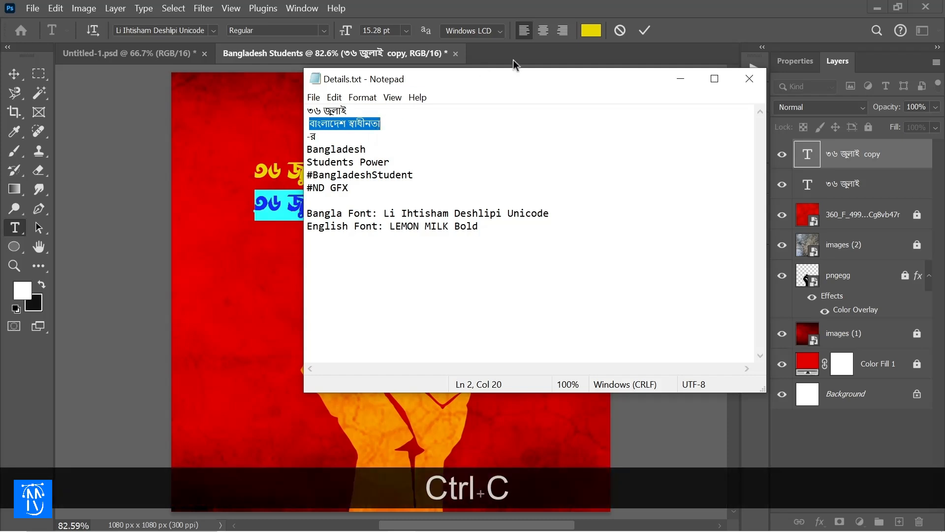
left_click(690, 78)
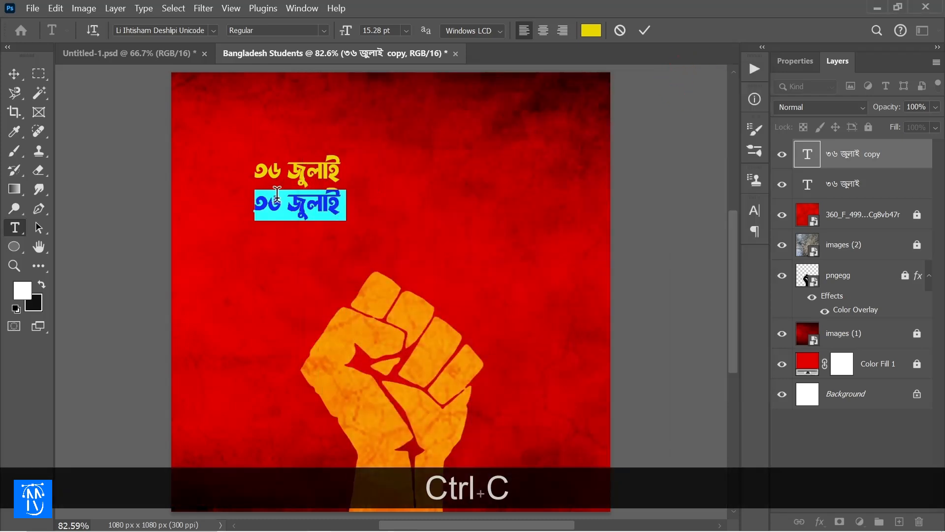
key("ctrl+v")
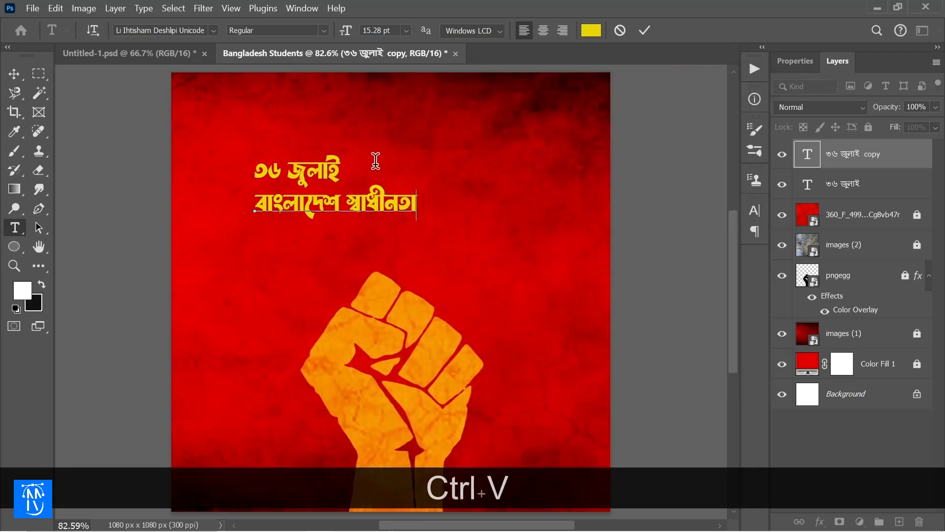
left_click(642, 32)
Enlarge the বাংলাদেশ স্বাধীনতা text to about 60% of the canvas width and centre it horizontally on the canvas
key("v")
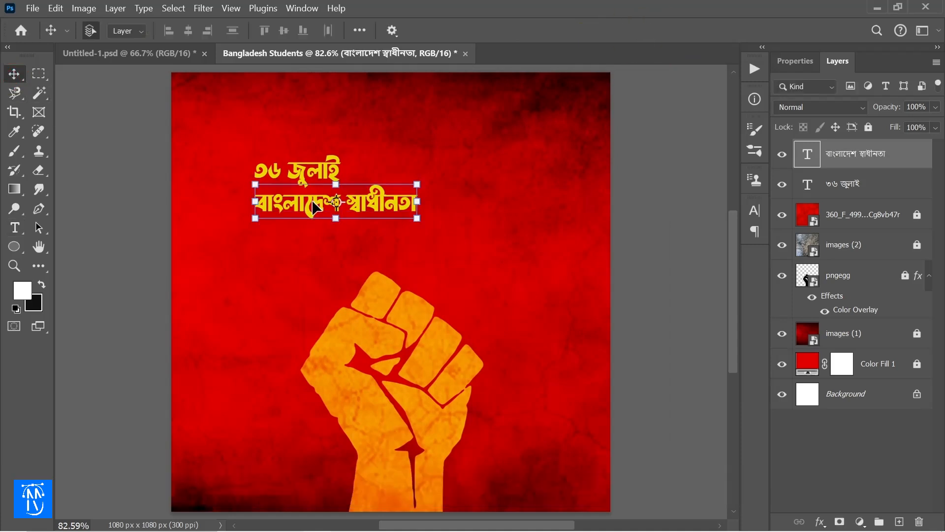
left_click_drag(421, 199, 522, 204)
key("Return")
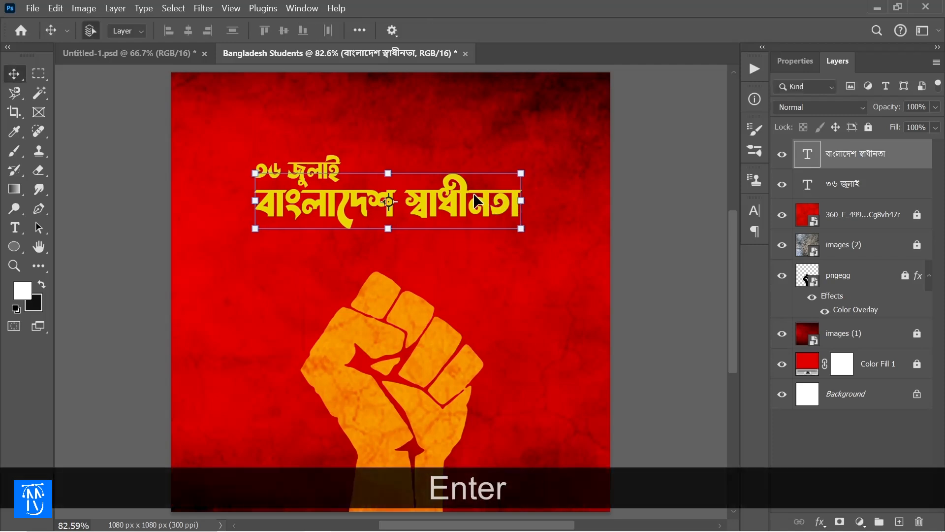
left_click(363, 30)
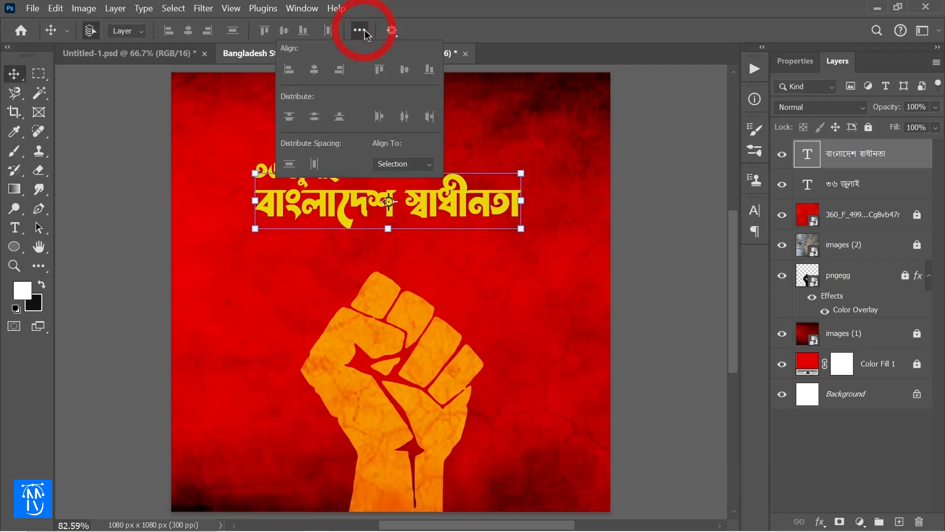
left_click(417, 165)
left_click(417, 191)
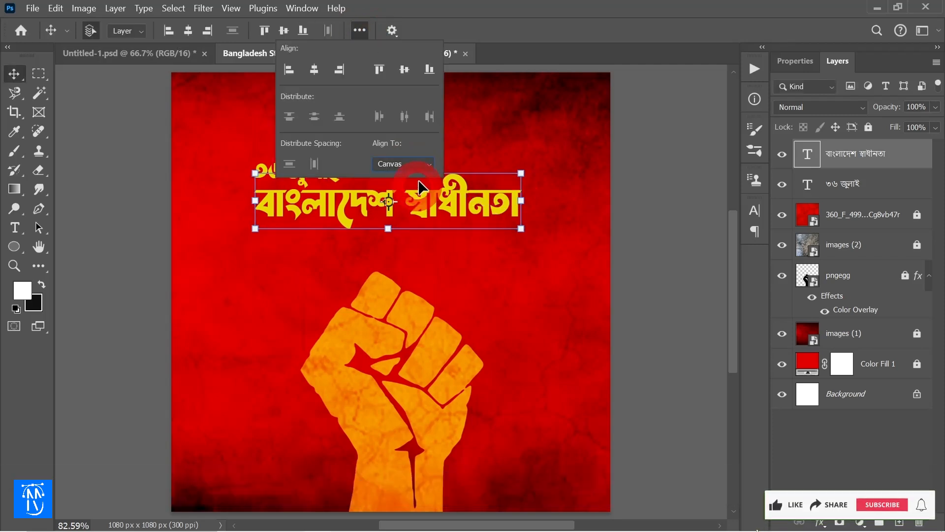
left_click(314, 69)
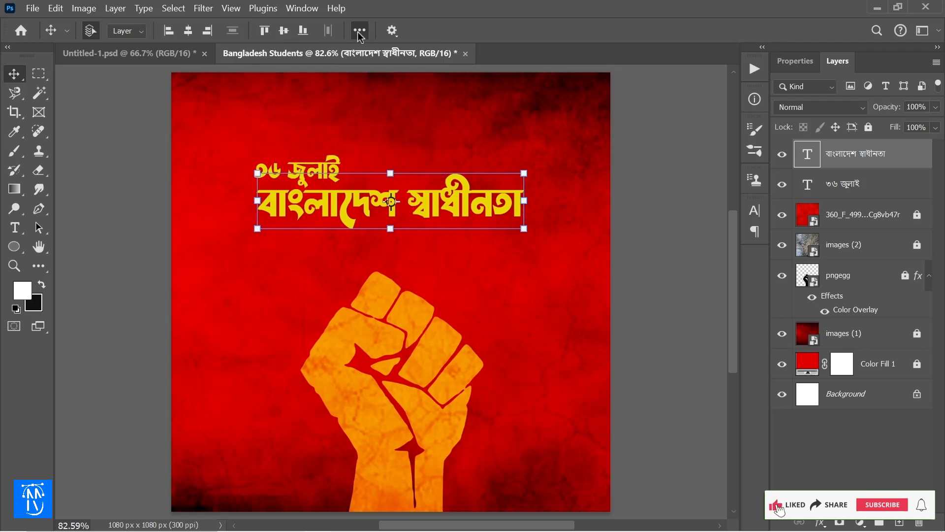
Nudge the ৩৬ জুলাই text four steps right and three steps up to fit above the start of the large headline
left_click(291, 170)
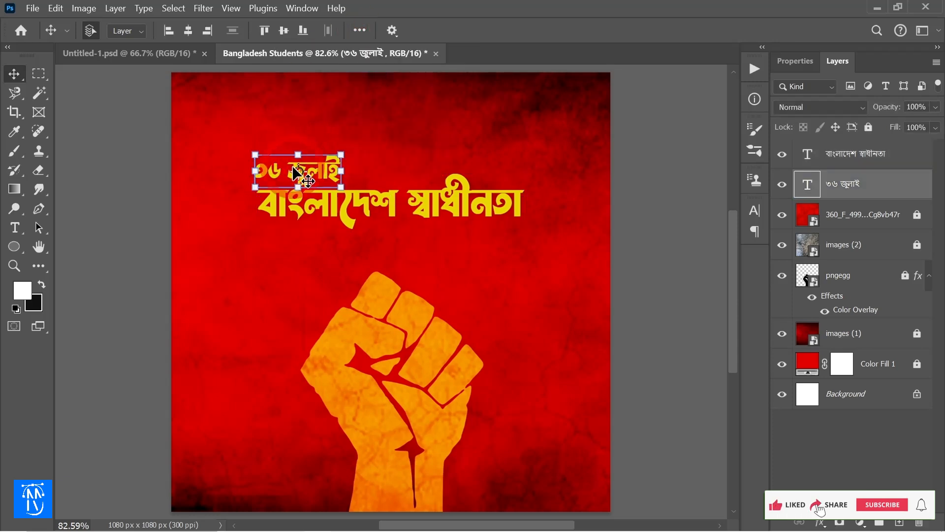
key("Right")
key("Right")
key("Right")
key("Right")
left_click(260, 131)
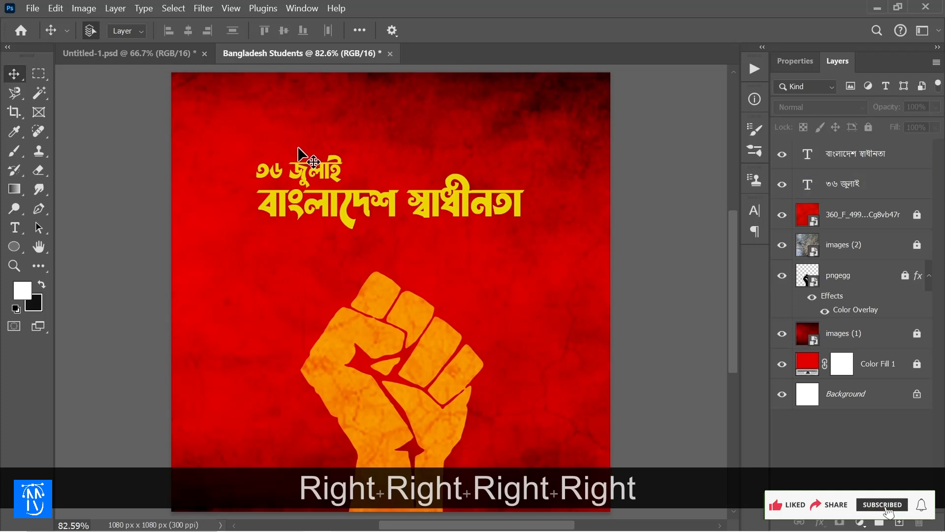
left_click(325, 158)
key("Up")
key("Up")
key("Up")
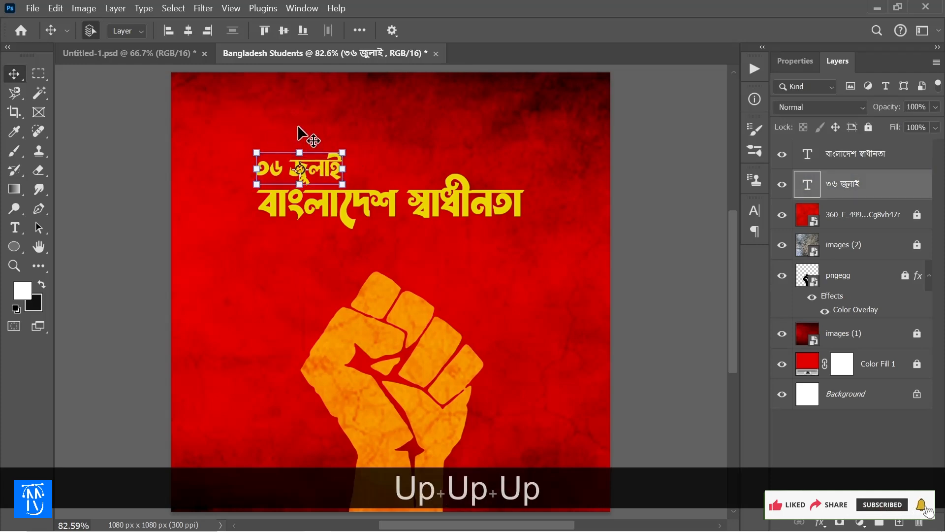
left_click(370, 170)
left_click(421, 203)
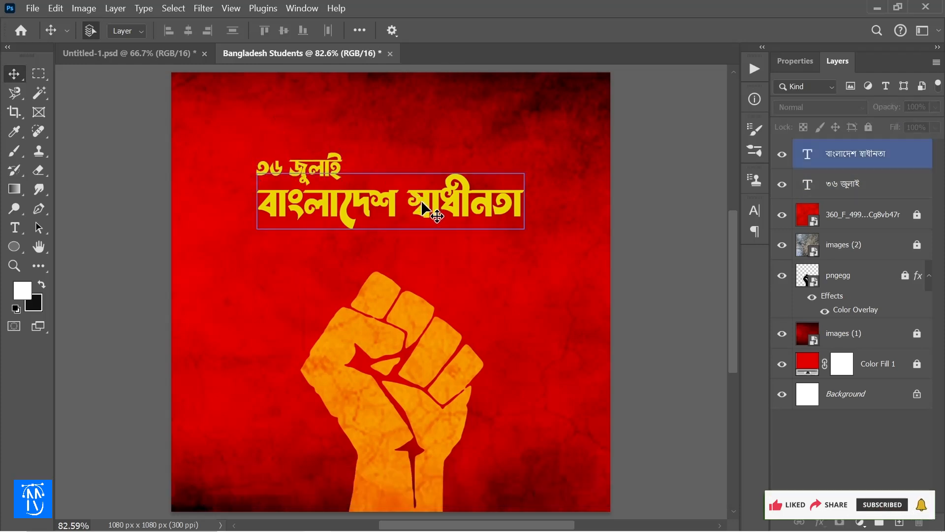
left_click(489, 293)
Duplicate the ৩৬ জুলাই text layer and place the copy below the right end of the large headline
left_click(315, 172)
left_click(316, 173)
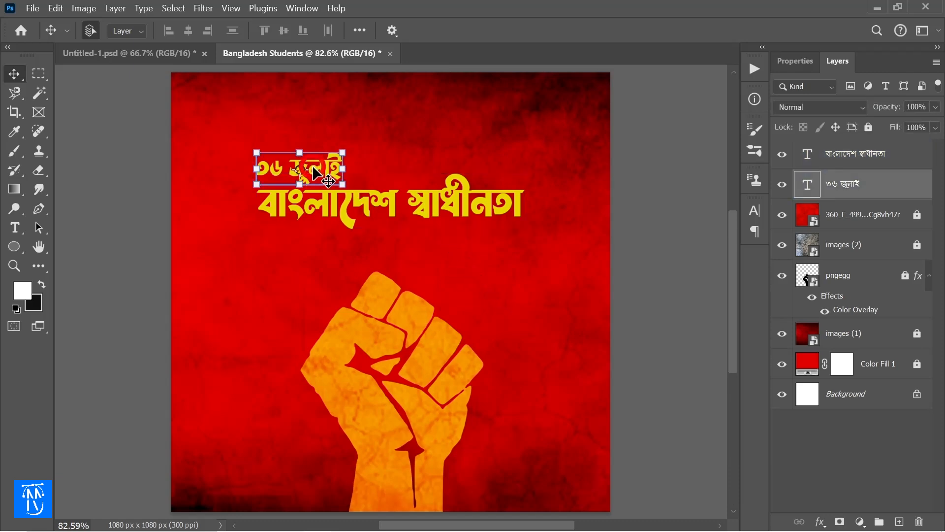
key("ctrl+j")
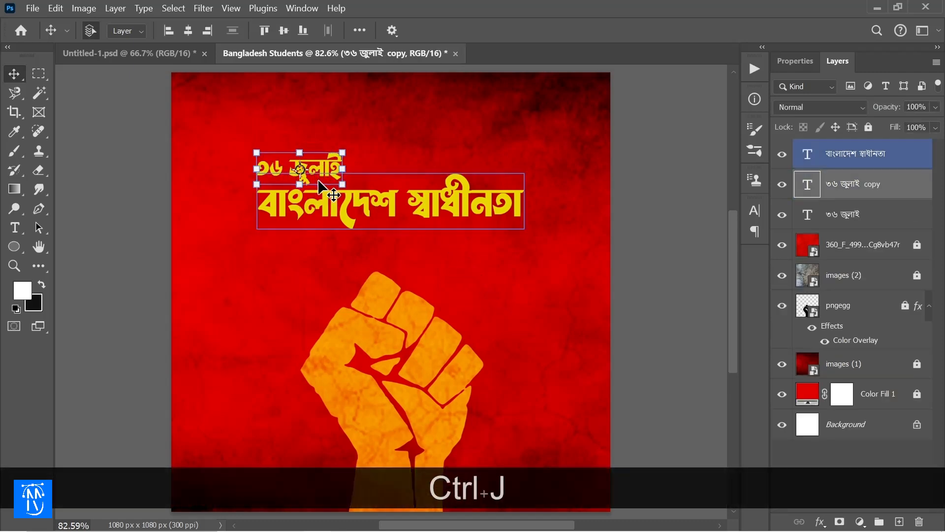
left_click_drag(336, 177, 520, 246)
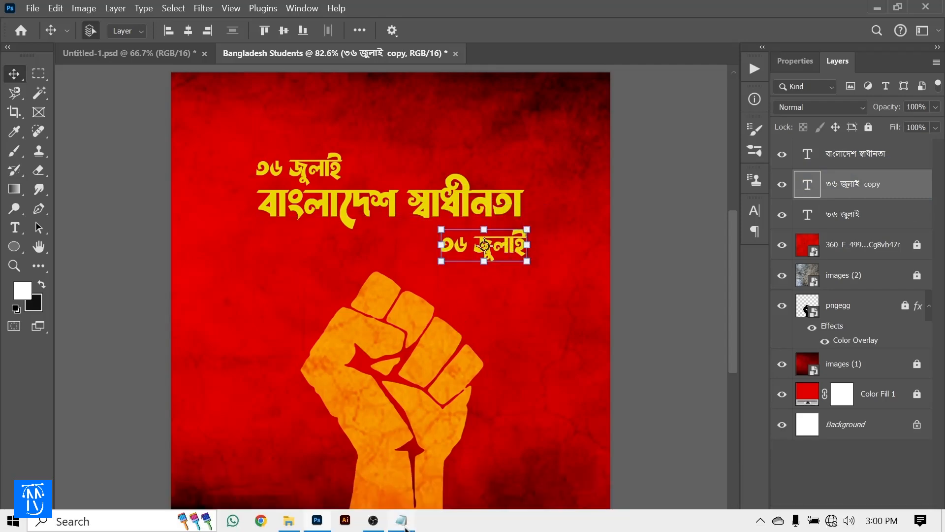
Replace the text of the copy below the headline with "-র" copied from Details.txt in Notepad and commit it
left_click(402, 523)
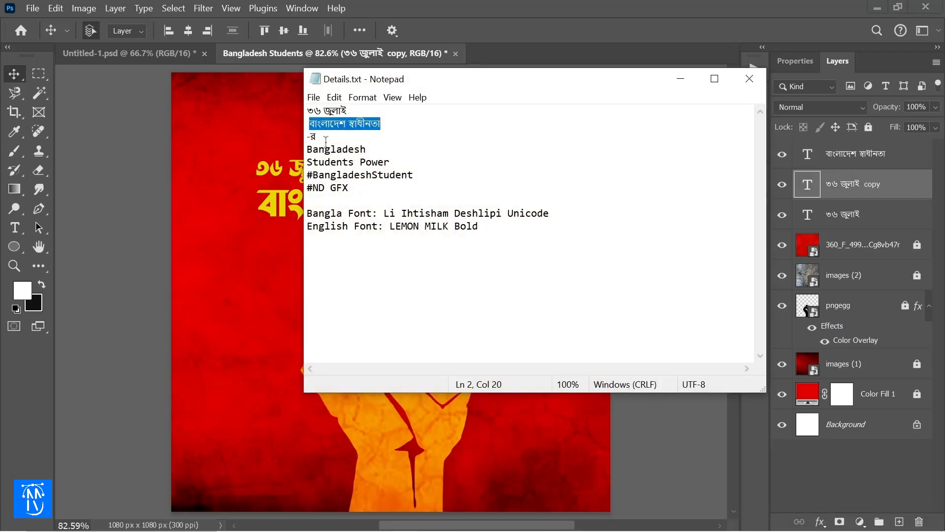
left_click_drag(316, 137, 305, 142)
key("ctrl+c")
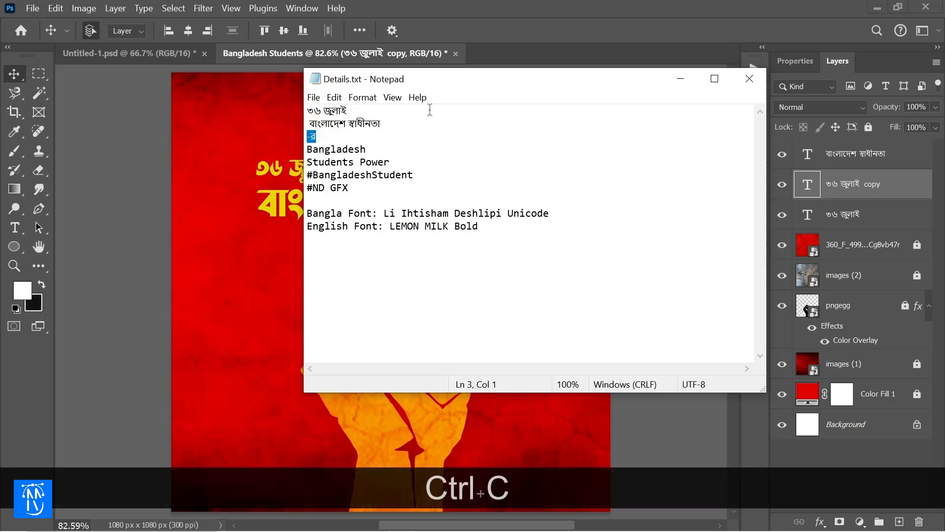
left_click(680, 79)
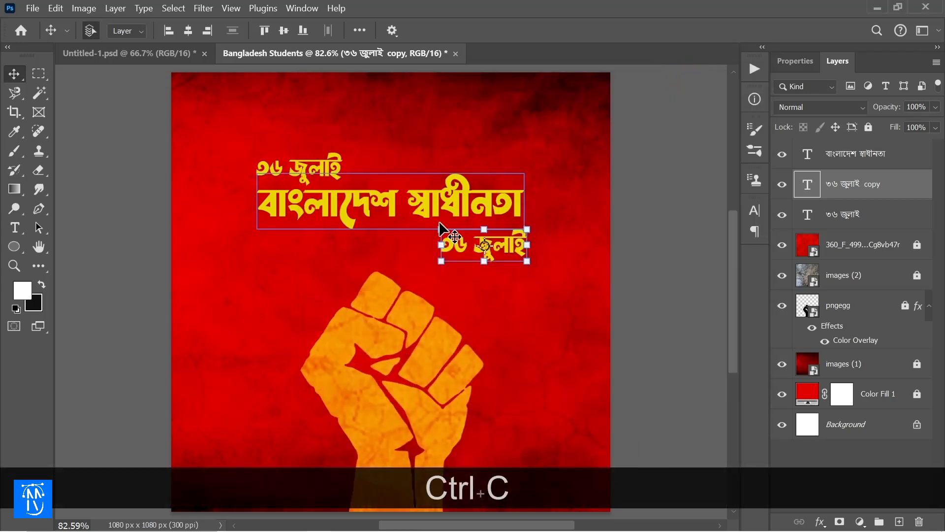
double_click(465, 241)
key("ctrl+v")
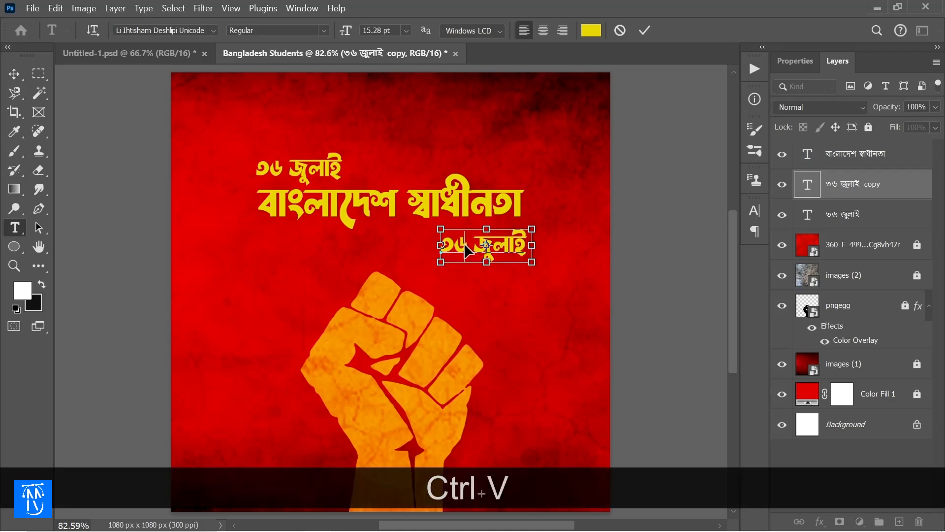
left_click(646, 30)
key("v")
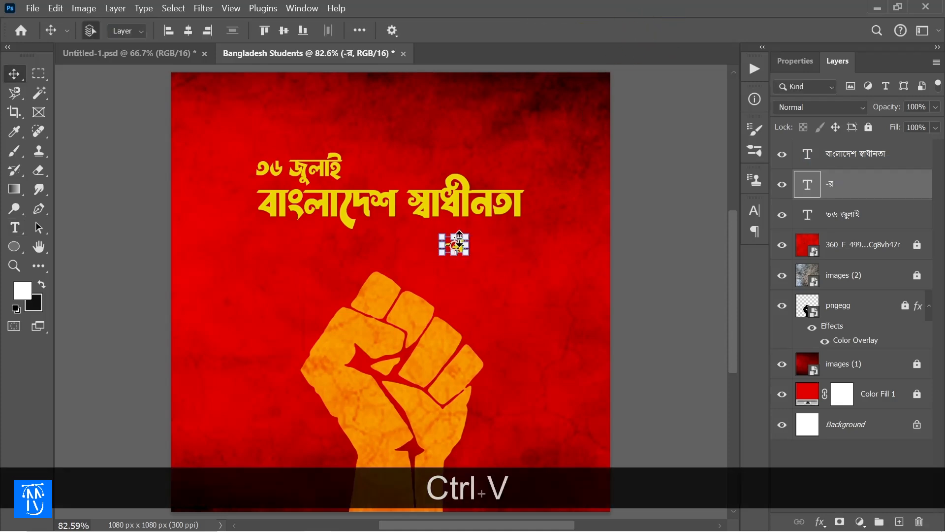
Move the -র text up to the end of the large headline, fine-tune its position on the baseline and commit
scroll(462, 251, "up", 2)
scroll(461, 249, "up", 3)
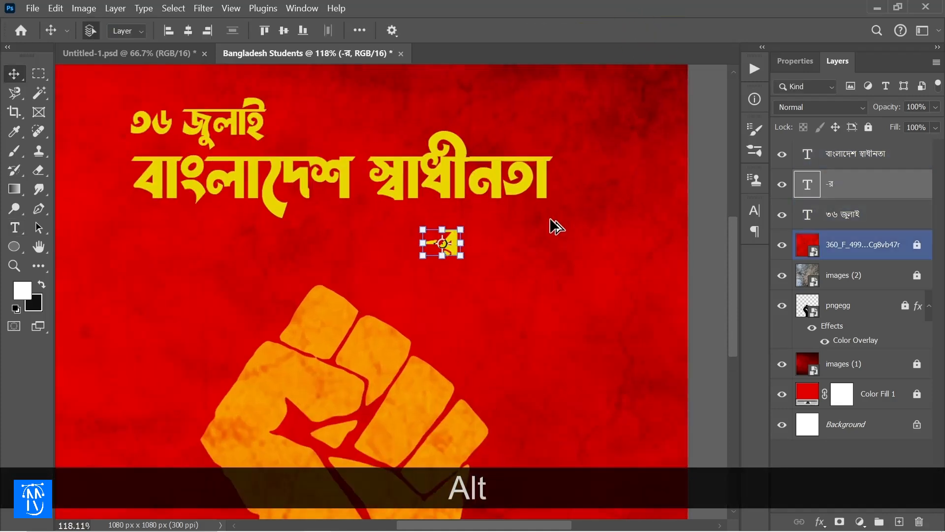
left_click_drag(496, 235, 582, 187)
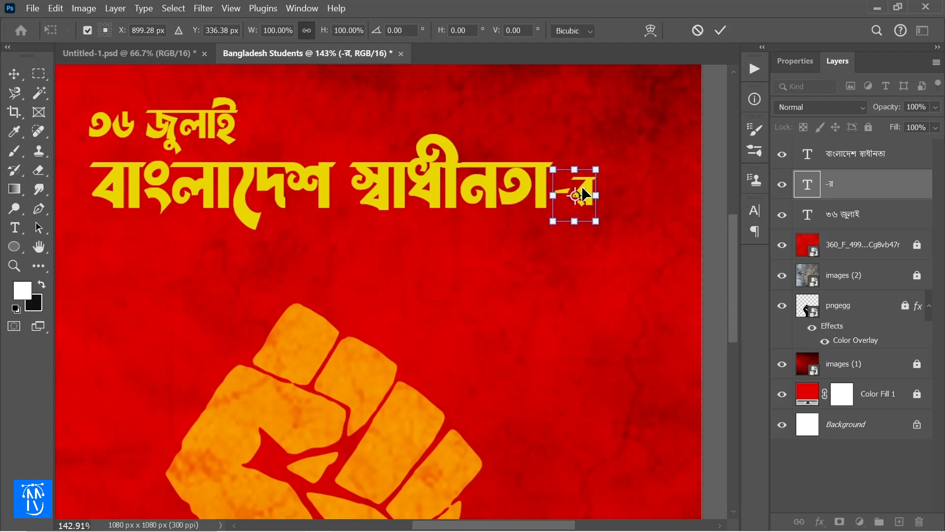
key("Down")
key("Down")
key("Up")
key("Right")
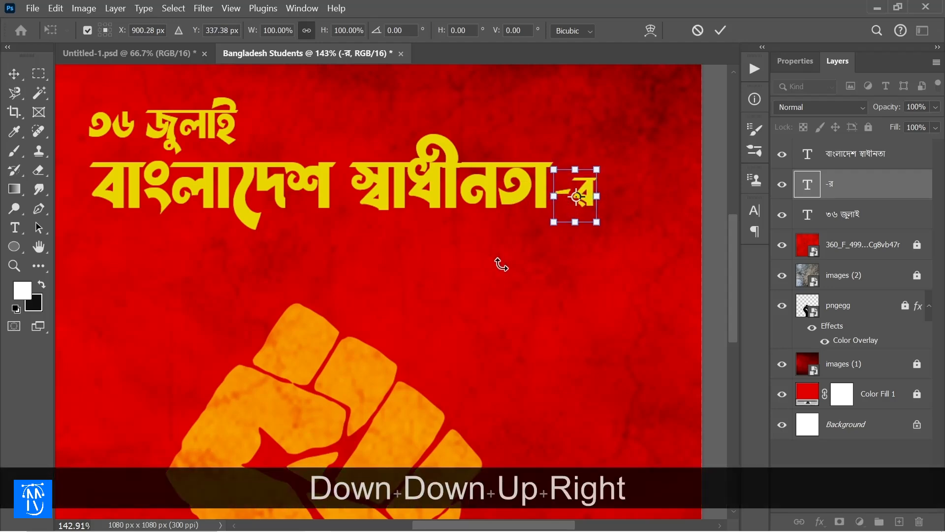
key("Up")
key("Return")
left_click(495, 266)
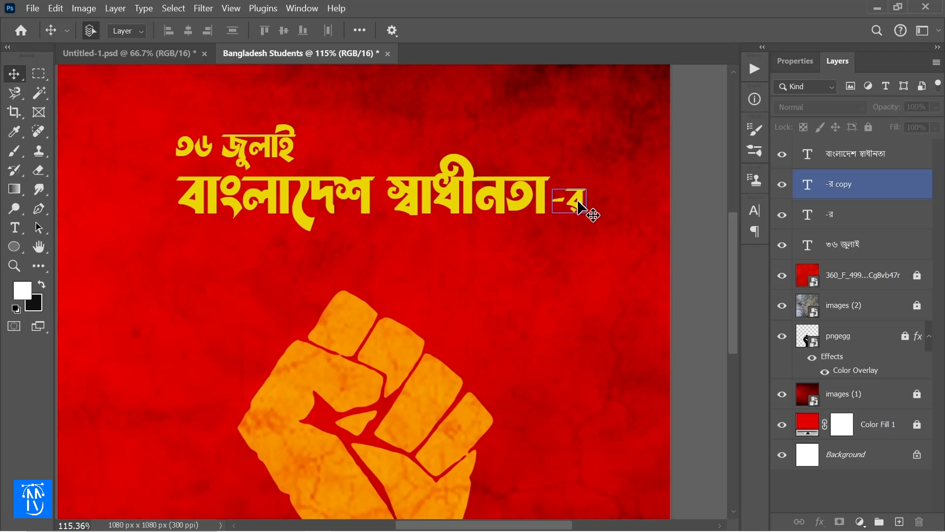
Duplicate the -র text layer and place the copy below the end of the large headline
left_click(581, 207)
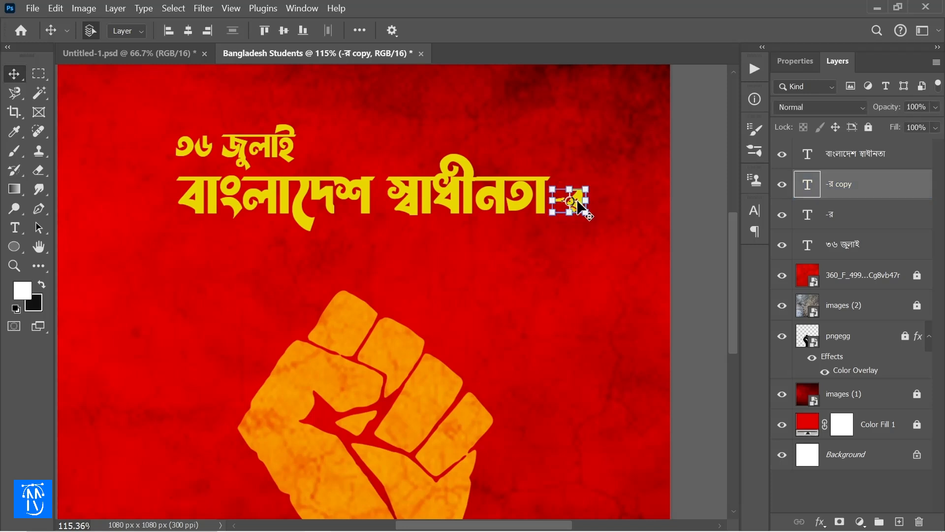
left_click_drag(576, 197, 560, 245)
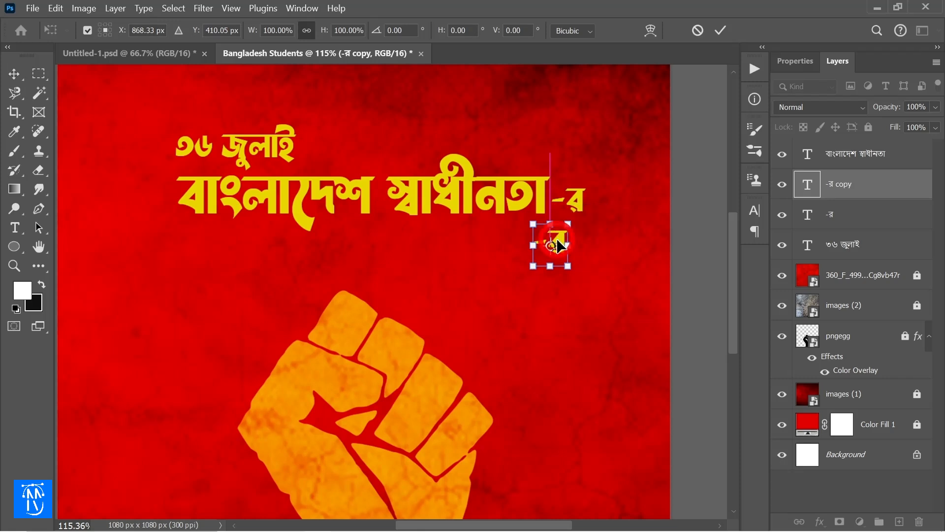
key("t")
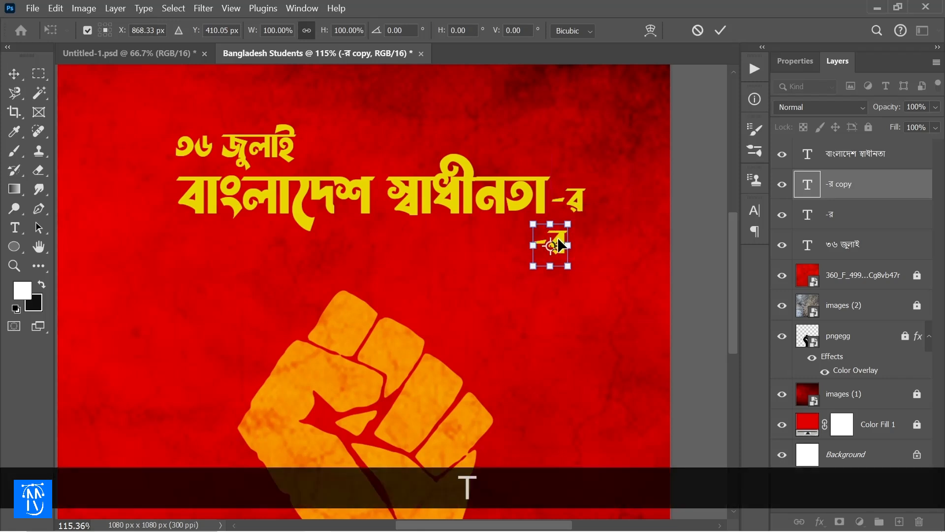
key("Return")
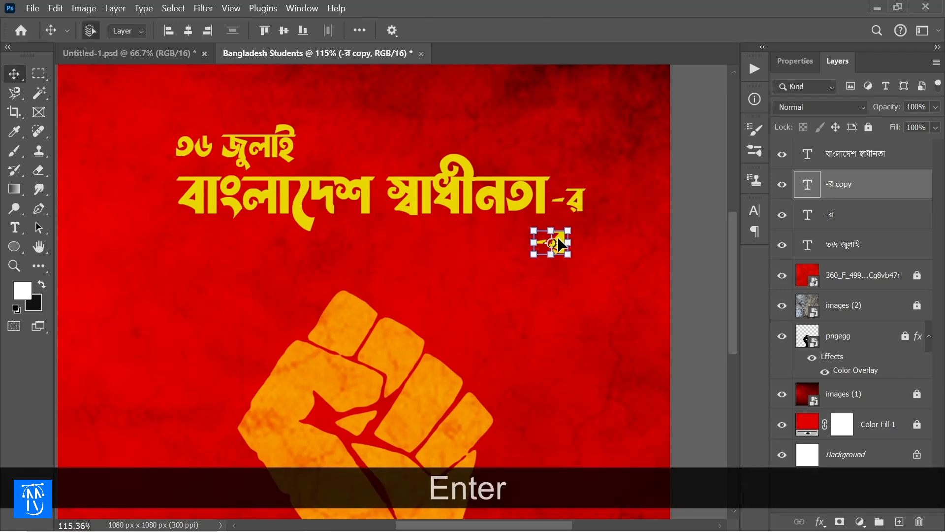
Replace the text of the -র copy with "২.০" and scale it to 91.70%
key("t")
double_click(561, 240)
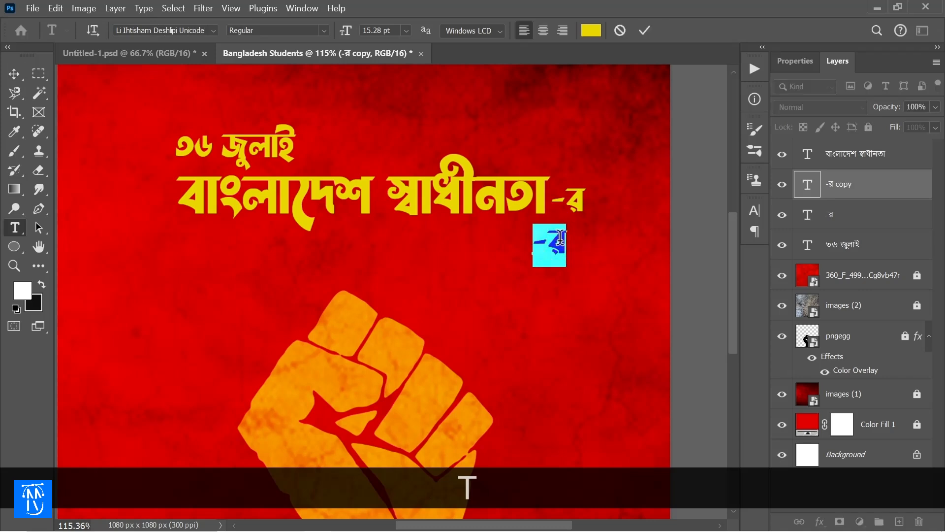
key("BackSpace")
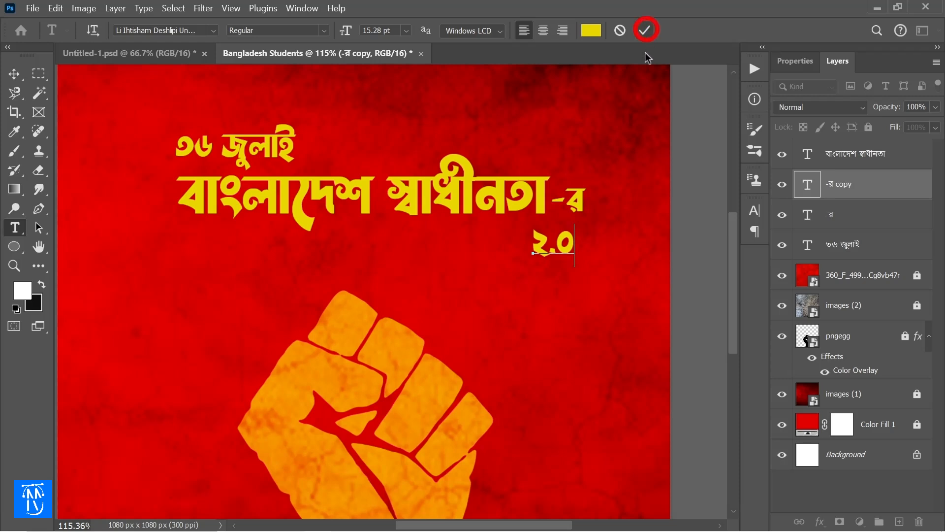
left_click(645, 30)
left_click(15, 77)
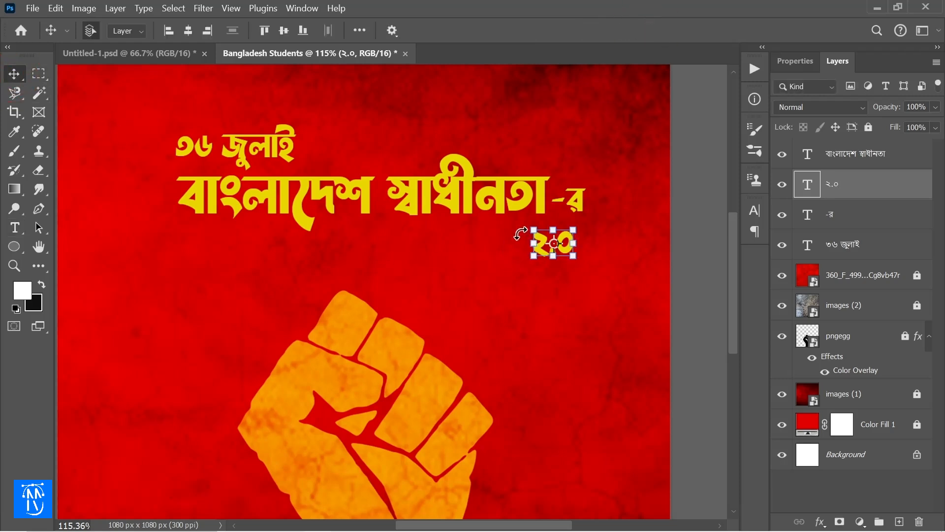
left_click_drag(534, 230, 537, 233)
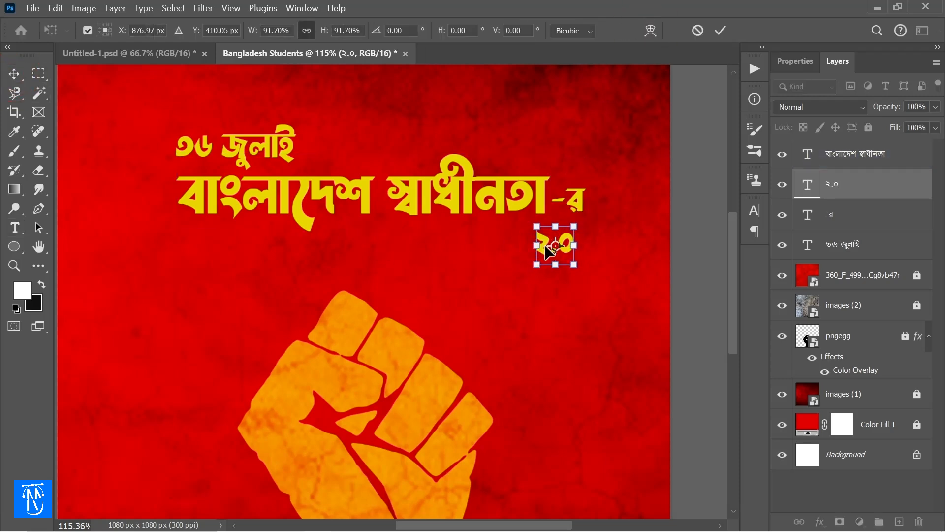
key("Return")
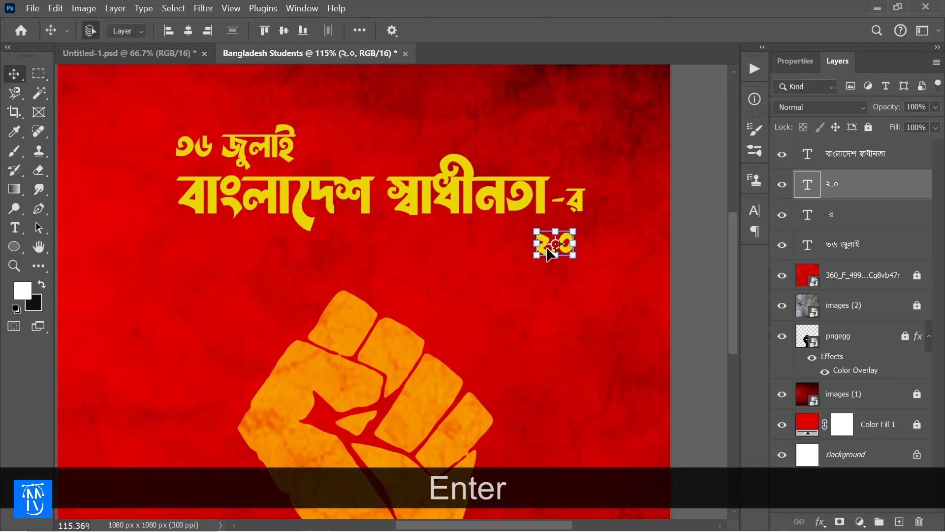
Scale the ২.০ text to 110.34% and align its right edge under the end of the বাংলাদেশ স্বাধীনতা headline
scroll(550, 253, "up", 5)
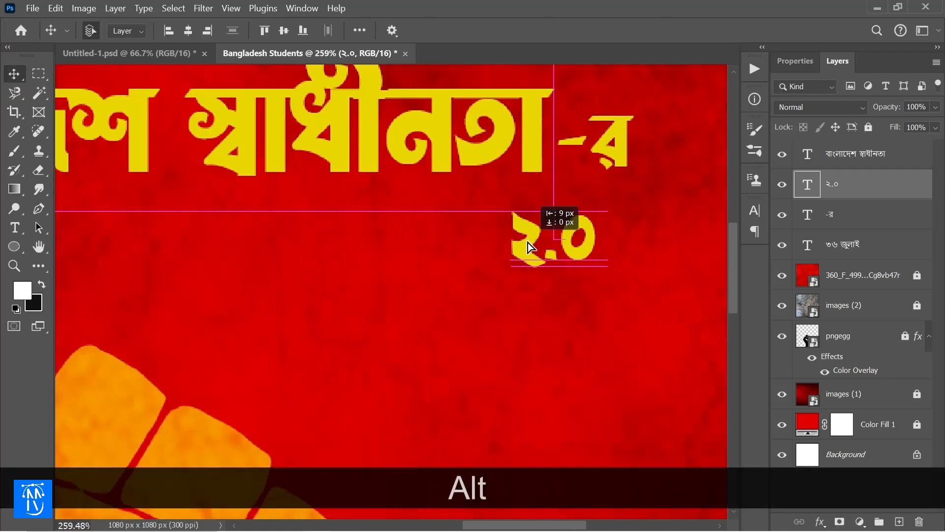
left_click_drag(528, 242, 544, 234)
key("ctrl+t")
left_click(608, 238)
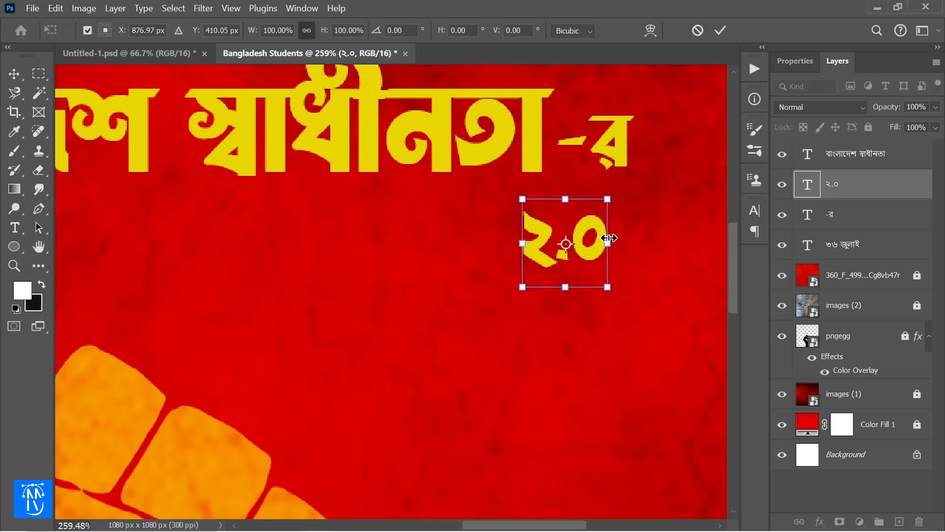
left_click_drag(574, 232, 455, 247)
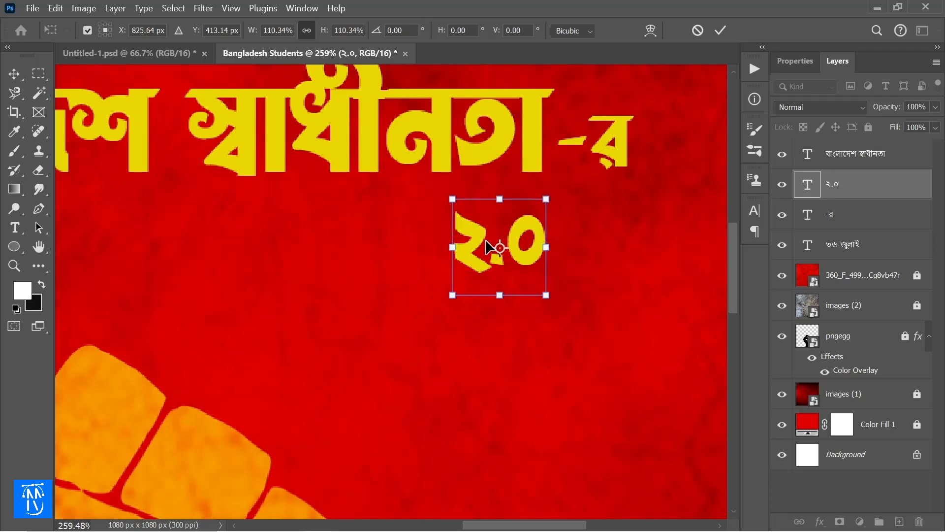
key("Up")
key("Return")
left_click(371, 247)
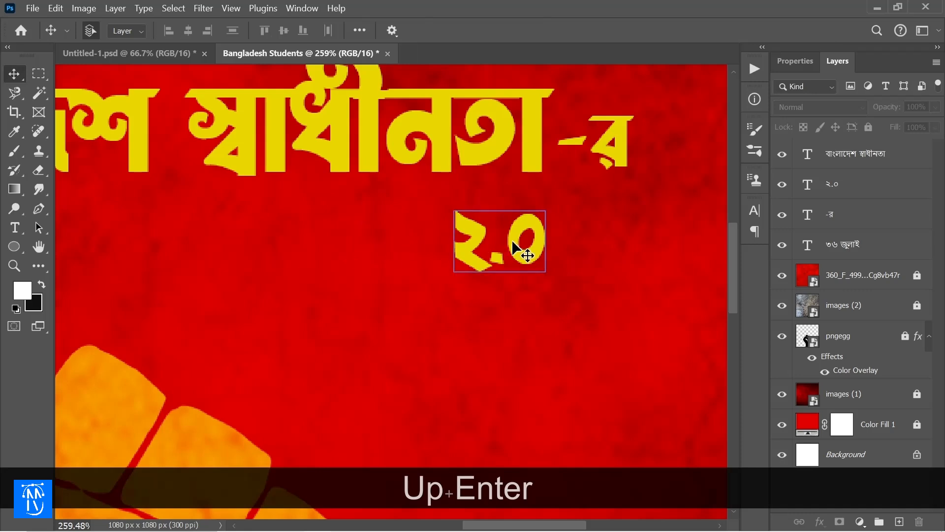
left_click(513, 241)
key("Right")
key("Right")
left_click(348, 233)
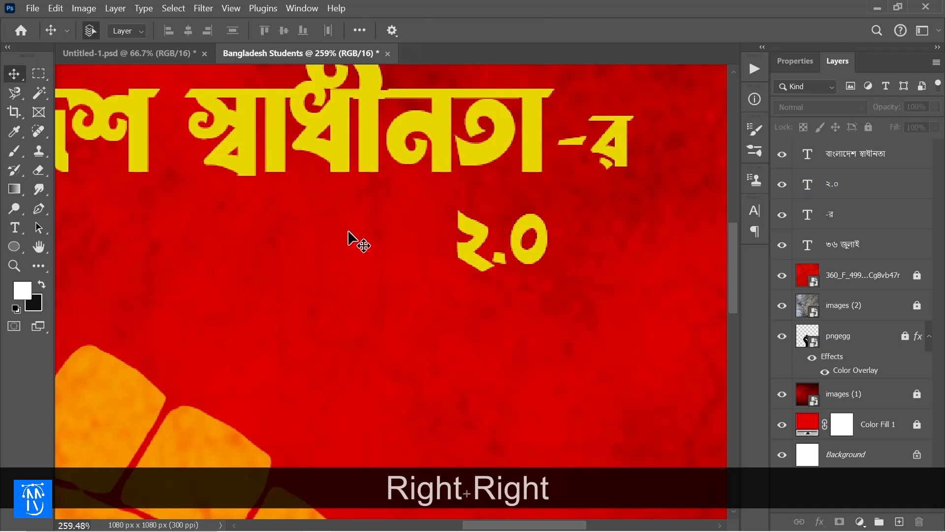
Nudge the ২.০ text nine steps up, closer to the large headline
key("ctrl+0")
left_click(510, 240)
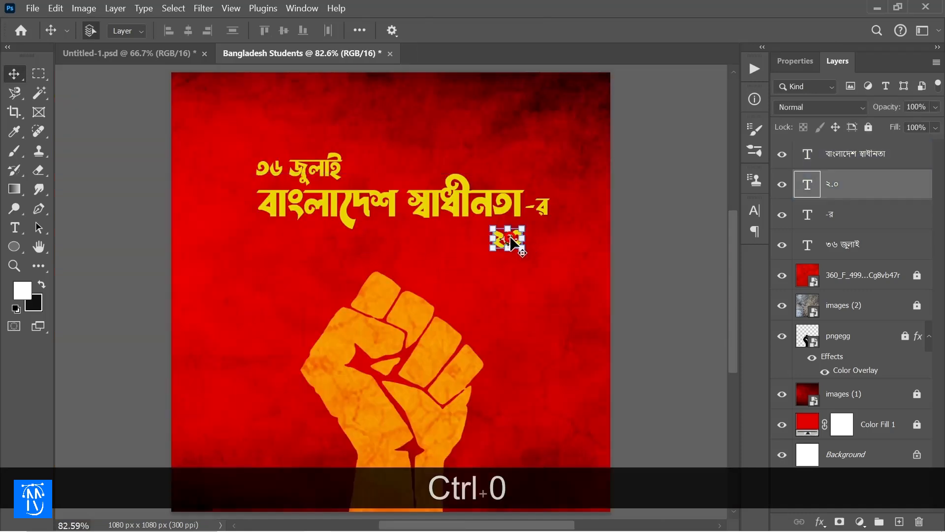
key("Up")
key("Up")
key("Up")
key("Up")
key("Up")
key("Up")
left_click(509, 290)
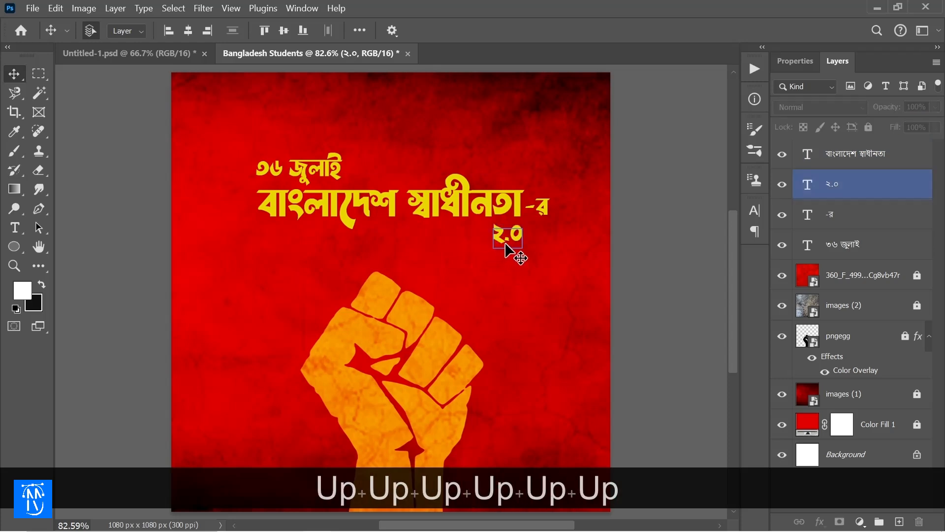
left_click(508, 236)
key("Up")
key("Up")
key("Up")
left_click(503, 298)
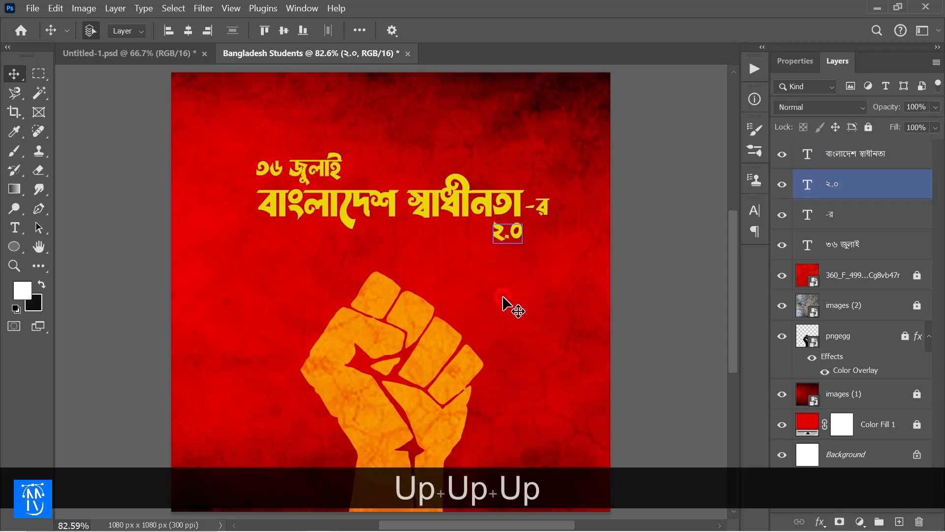
Nudge the ২.০ text four steps down to leave a small gap beneath the large headline
scroll(503, 297, "up", 1)
left_click(507, 244)
key("Down")
key("Down")
key("Down")
key("Down")
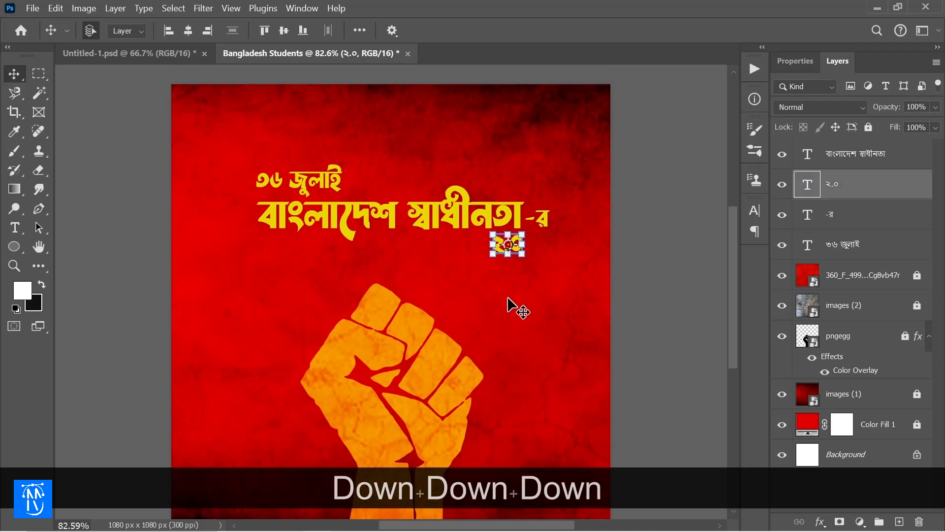
left_click(508, 301)
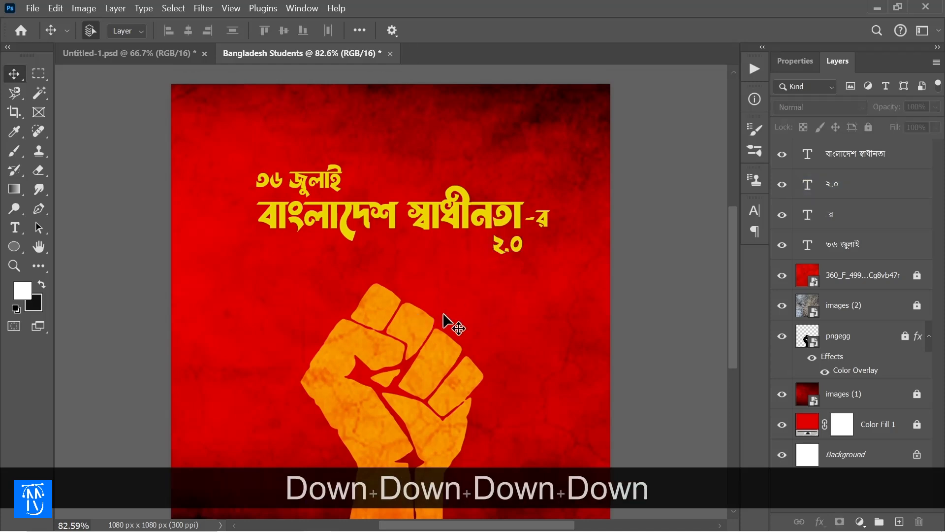
Select all four Bangla text layers and fine-tune their vertical position together, placing them slightly higher above the fist
scroll(424, 318, "down", 1)
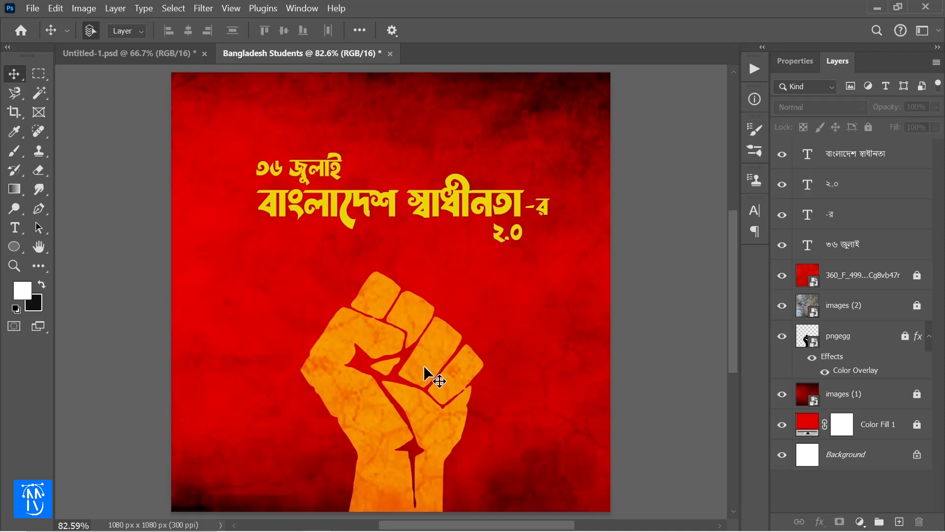
left_click_drag(226, 153, 561, 257)
key("Down")
key("Down")
key("Down")
key("Down")
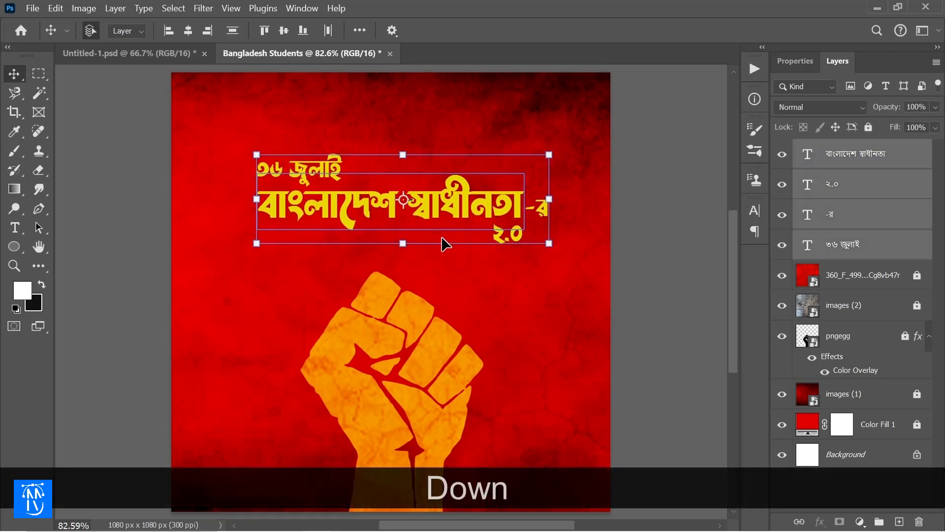
key("Down")
key("Down")
key("Down")
key("Down")
key("Up")
key("Up")
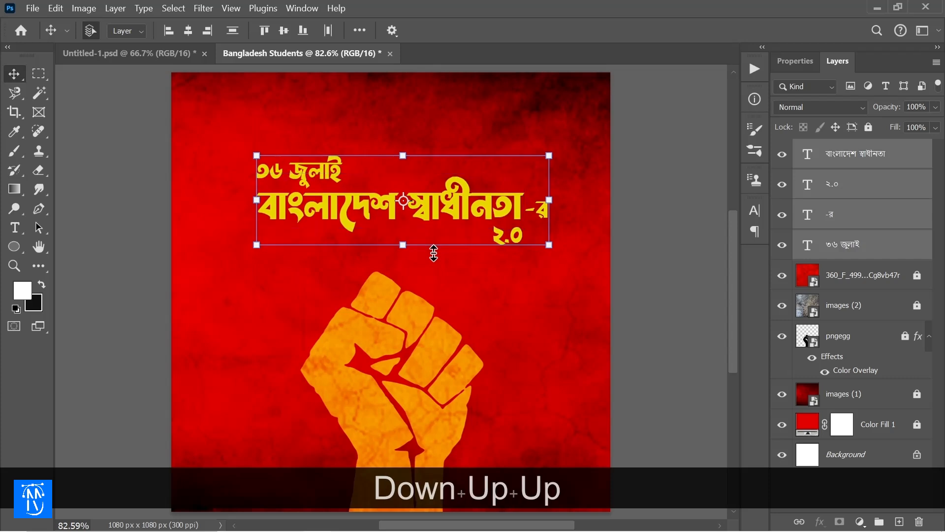
key("Down")
key("Down")
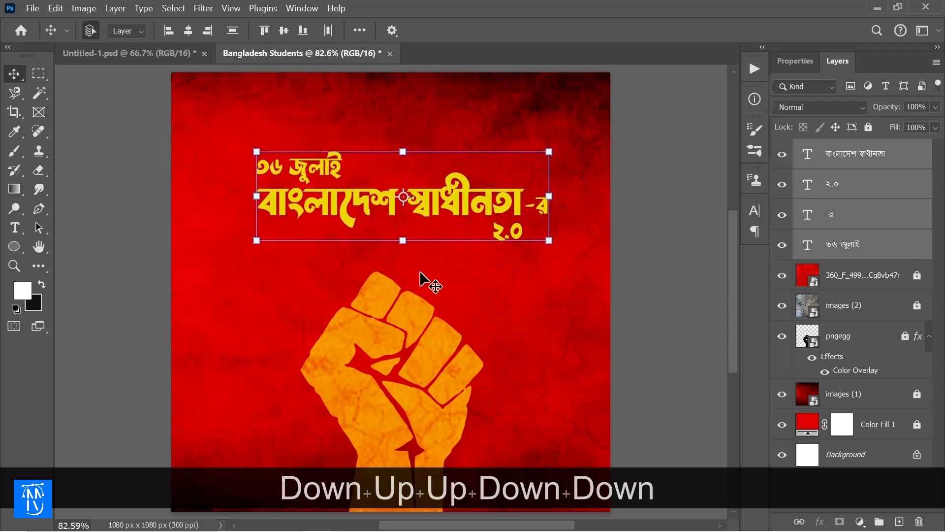
left_click(422, 278)
Duplicate the বাংলাদেশ স্বাধীনতা text layer and place the copy below the headline, over the top of the fist
scroll(412, 284, "down", 1)
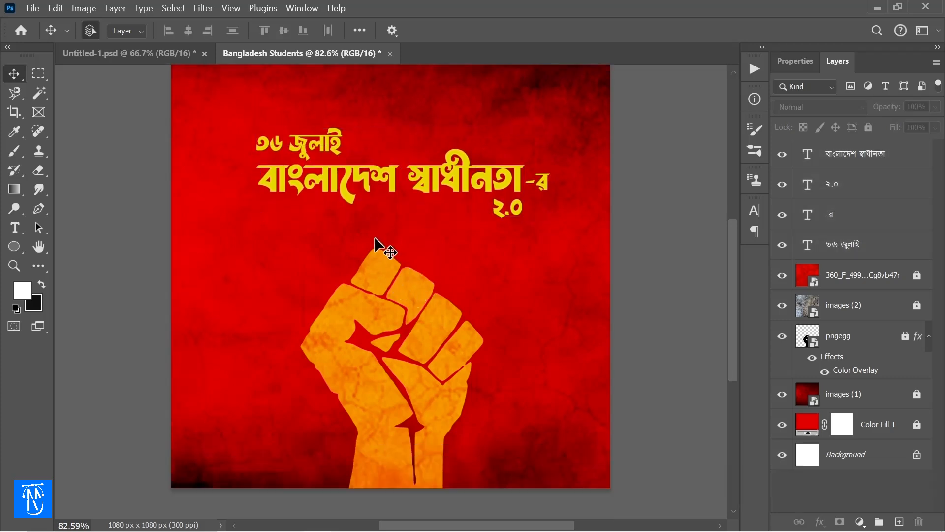
left_click(378, 189)
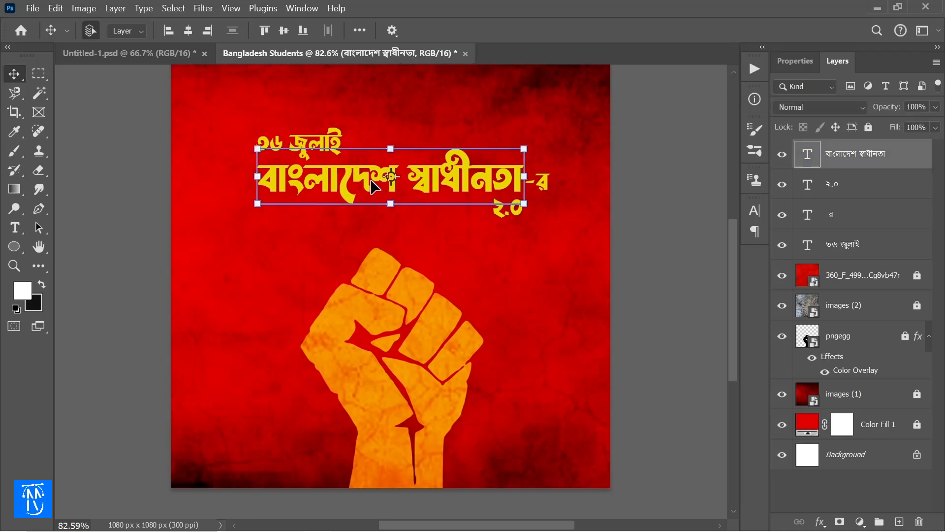
key("ctrl+j")
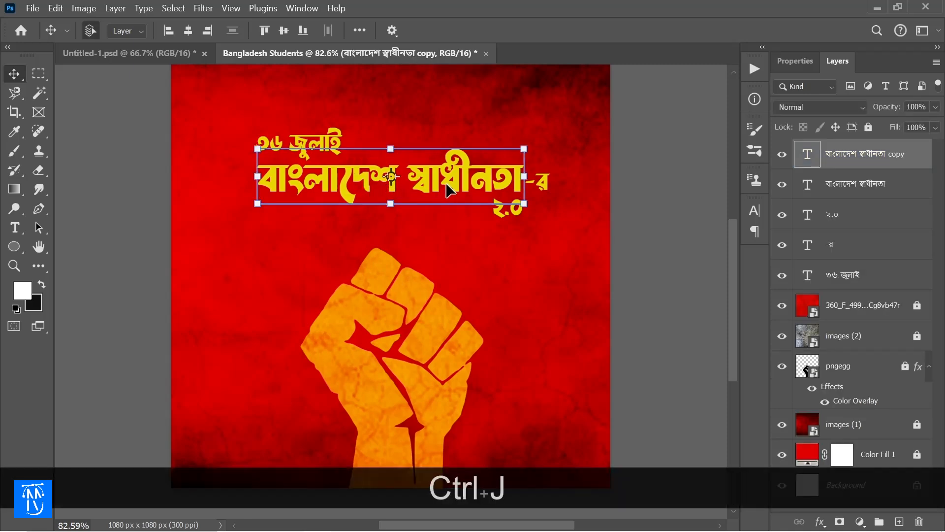
left_click_drag(450, 200, 365, 261)
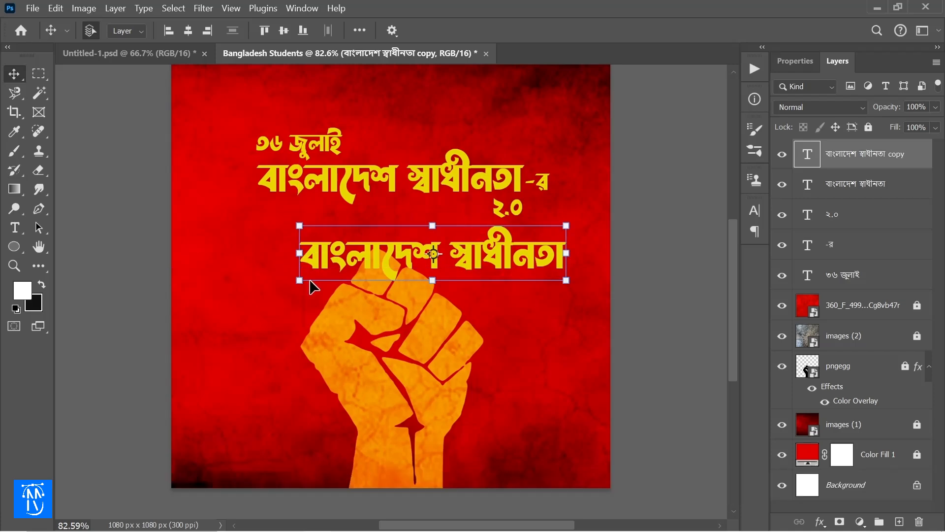
Replace the duplicated headline's text over the fist with "Bangladesh", copied from Details.txt in Notepad
double_click(373, 249)
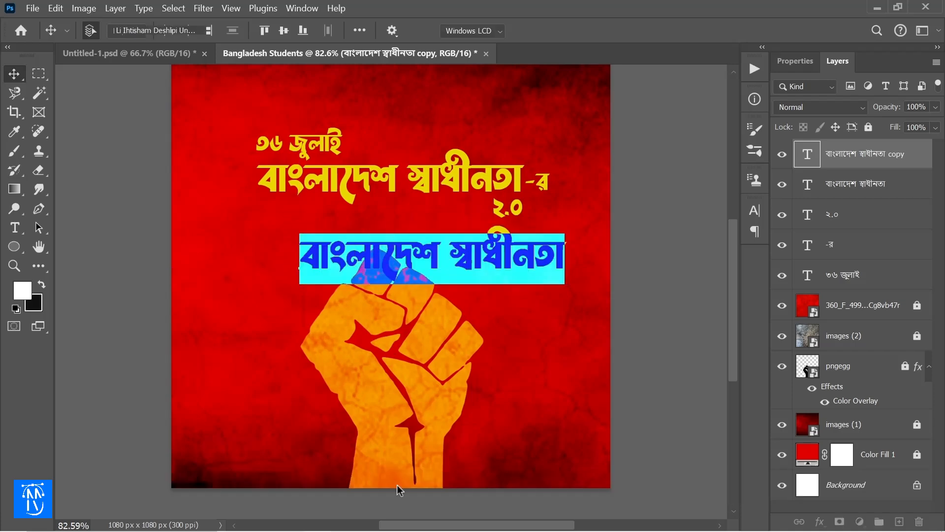
left_click(402, 521)
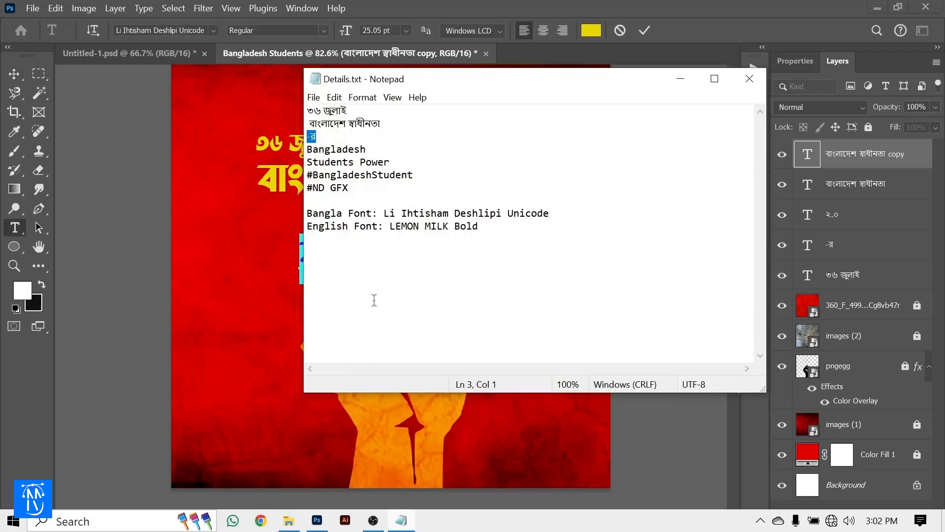
double_click(331, 148)
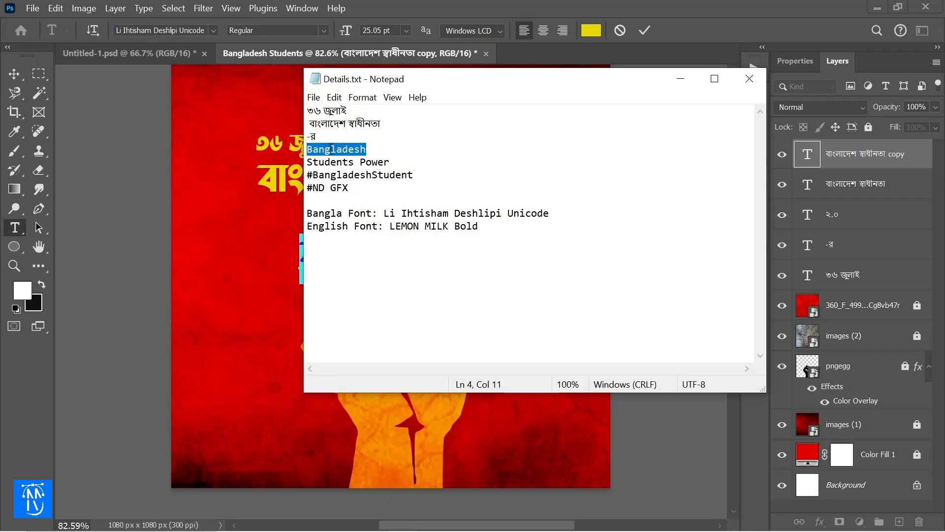
key("ctrl+c")
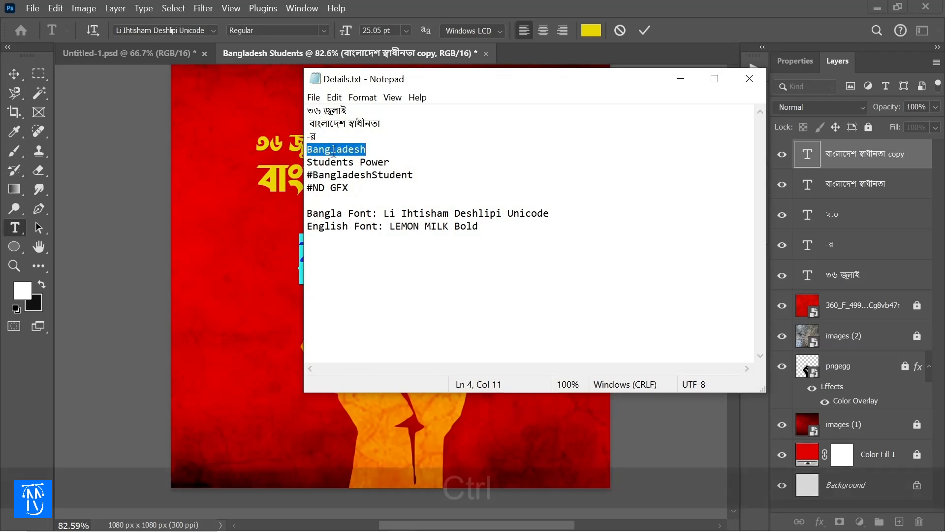
left_click(681, 79)
key("ctrl+v")
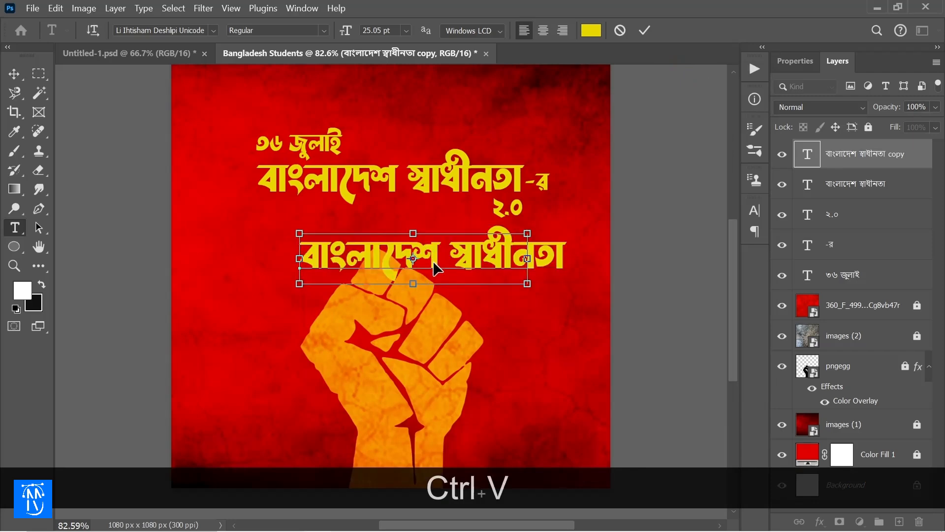
Set the whole Bangladesh text to the font LEMON MILK Bold, using the English font name copied from Details.txt in Notepad
key("ctrl+a")
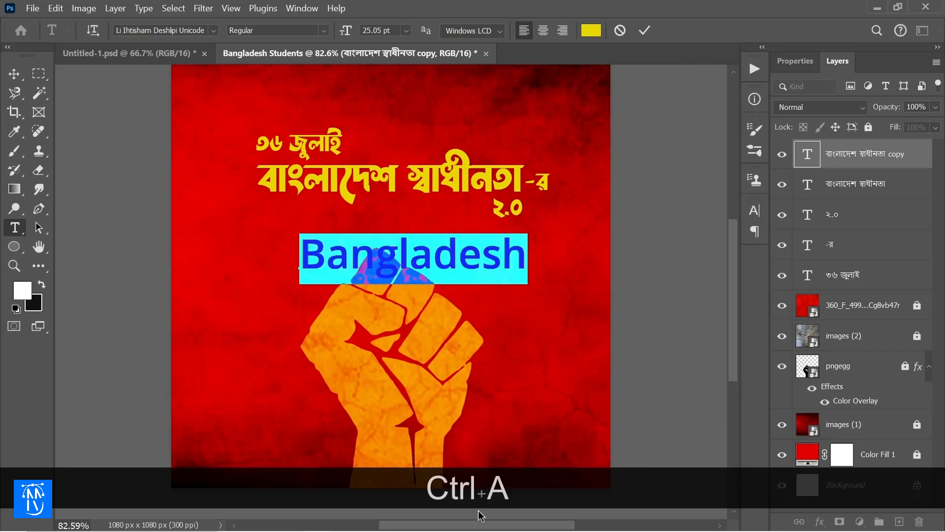
left_click(408, 525)
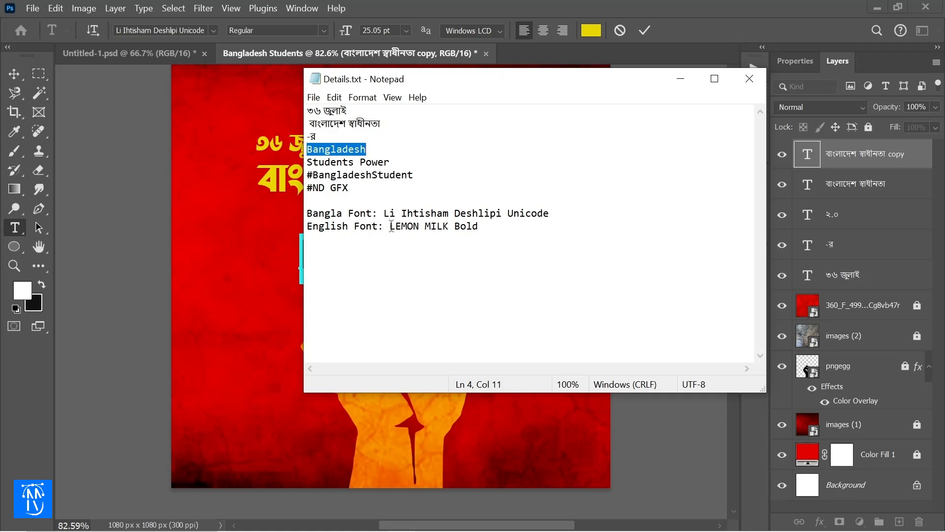
left_click_drag(391, 226, 394, 226)
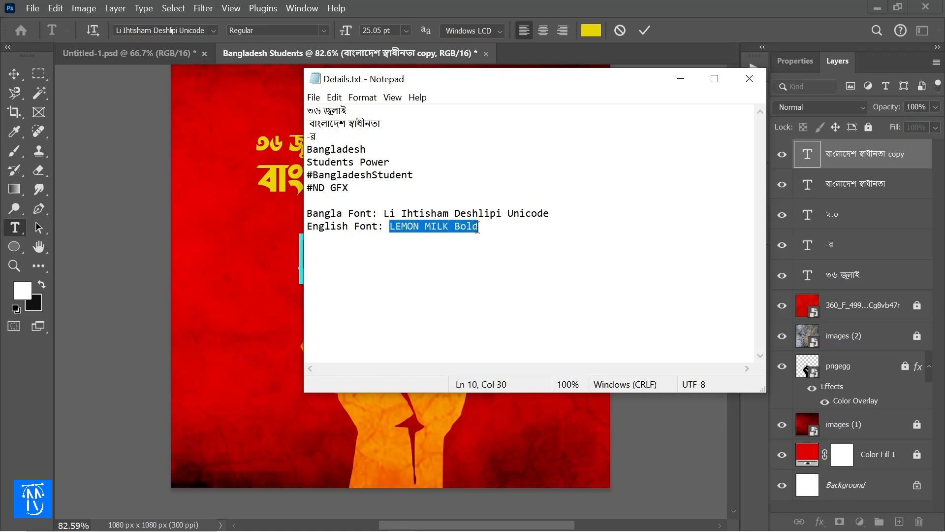
key("ctrl+c")
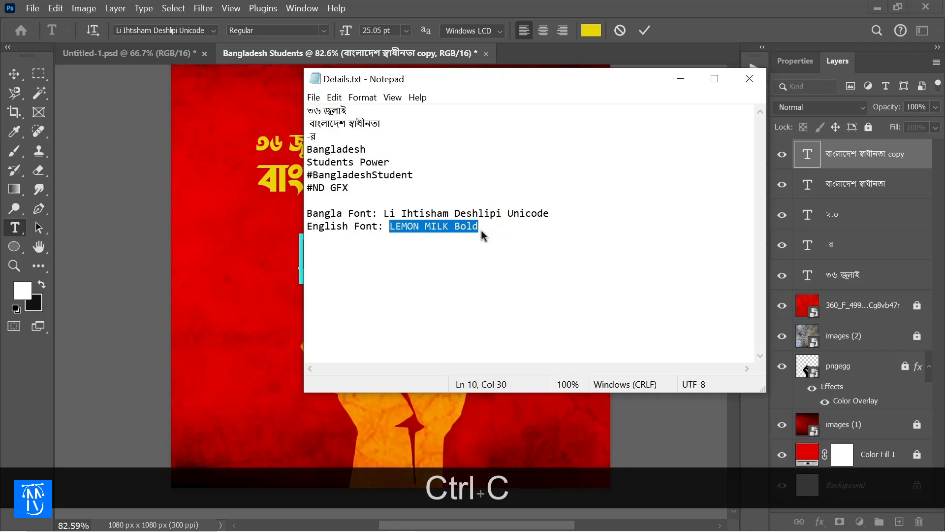
left_click(678, 79)
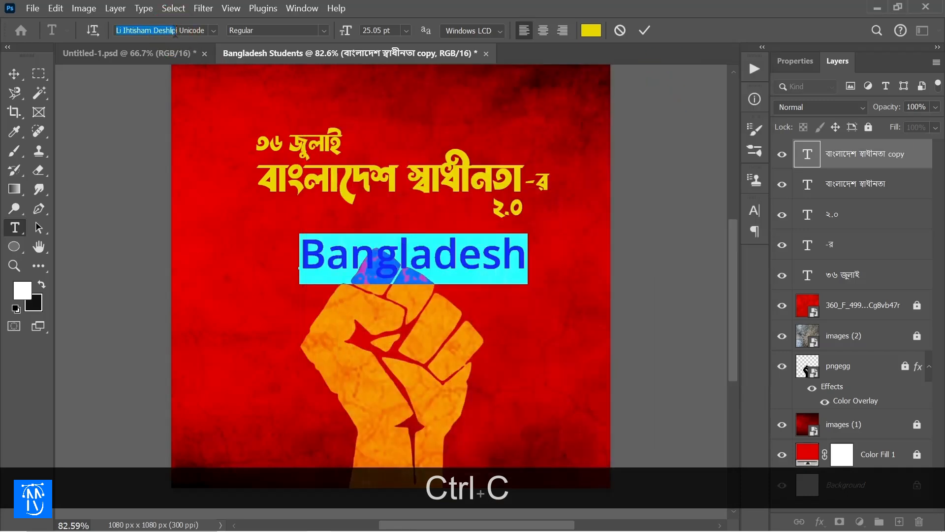
key("ctrl+a")
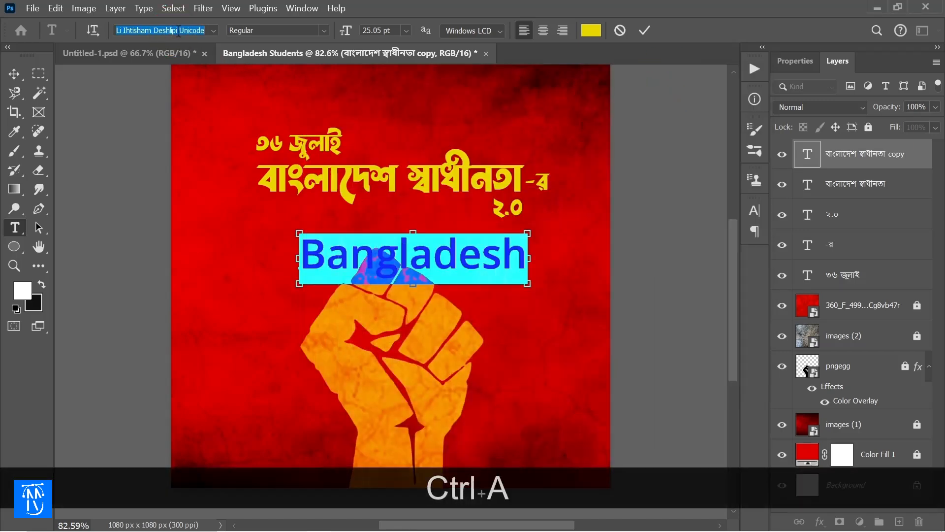
key("ctrl+v")
left_click(392, 96)
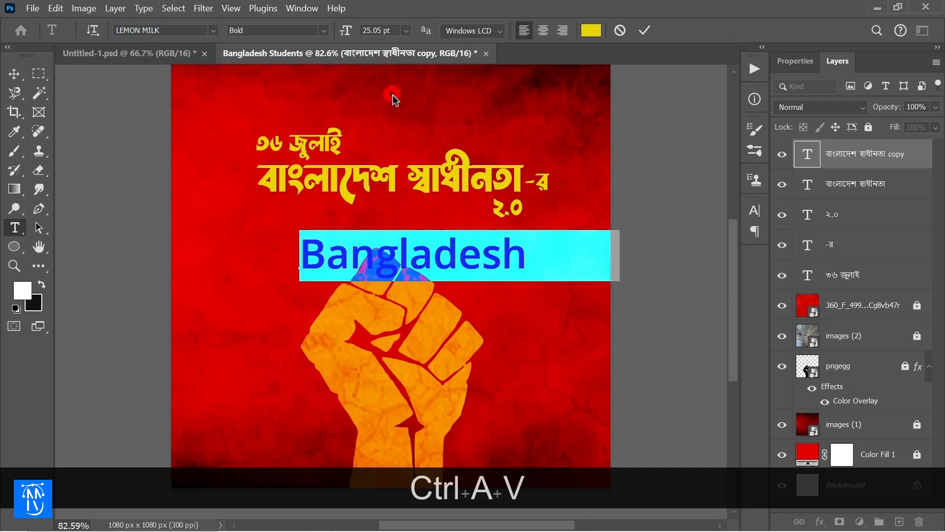
left_click(645, 31)
Shrink the BANGLADESH text to about 10.5 pt, rotate it to about -54°, and place it along the fist's upper-left edge
key("ctrl+t")
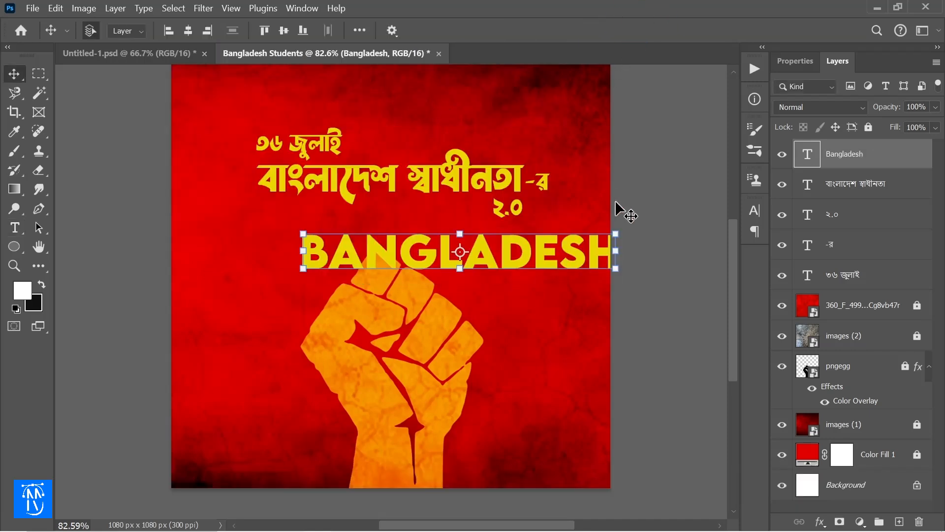
left_click_drag(617, 255, 585, 254)
left_click_drag(497, 255, 392, 269)
left_click_drag(233, 240, 267, 328)
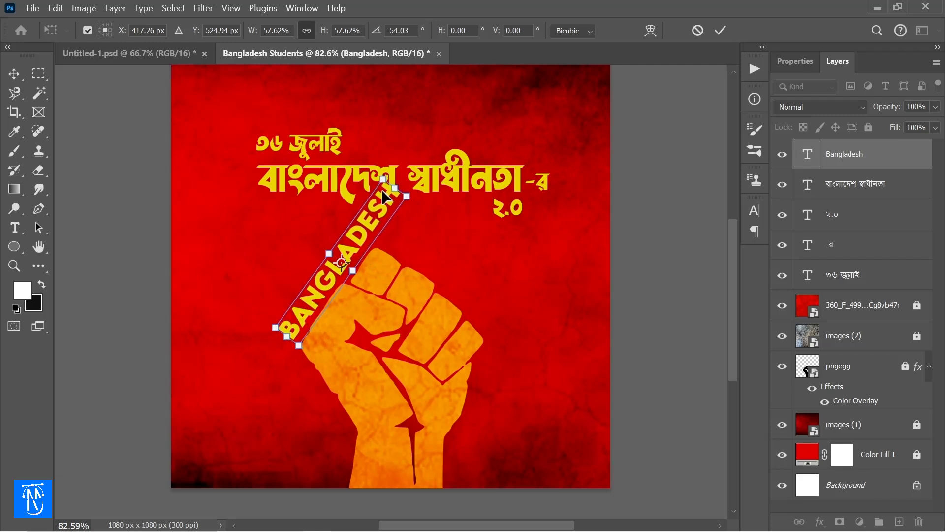
left_click_drag(394, 186, 356, 232)
key("Return")
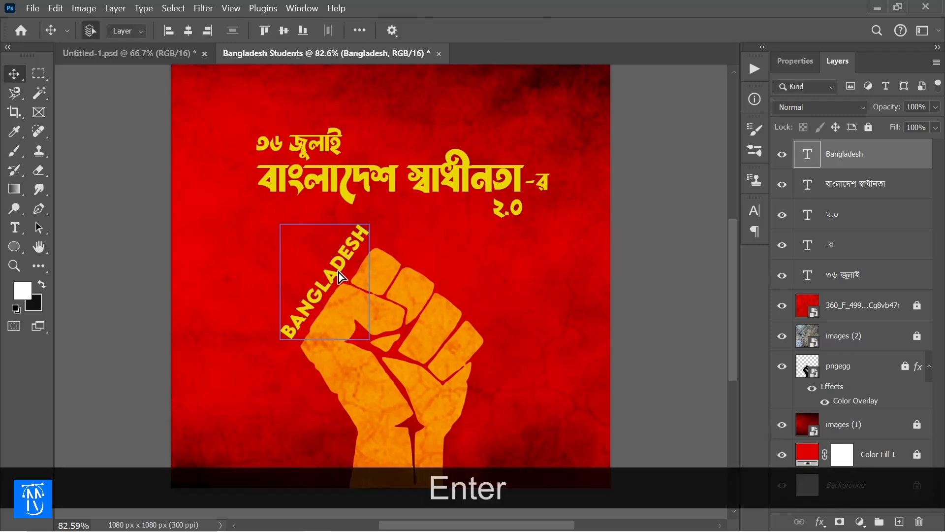
left_click_drag(338, 272, 332, 274)
key("Return")
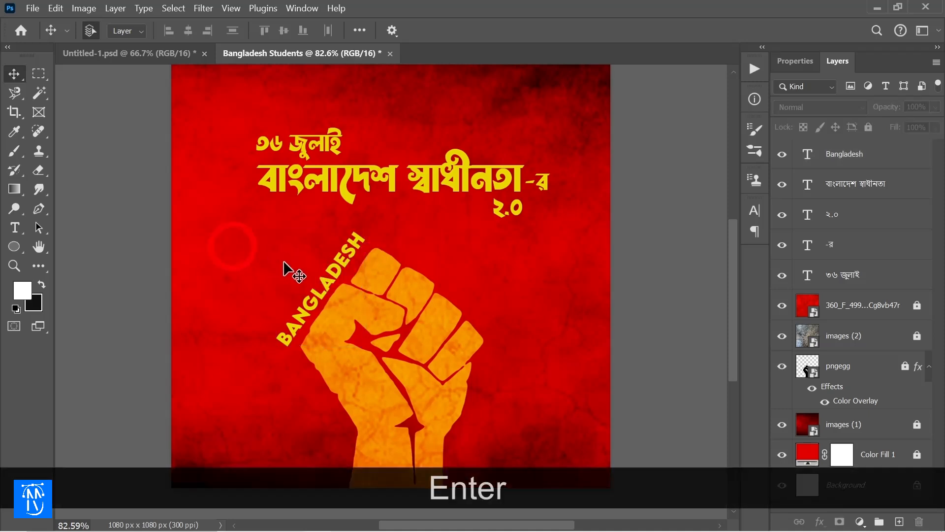
Nudge the slanted BANGLADESH text in single steps to fine-tune its gap from the fist
key("Up")
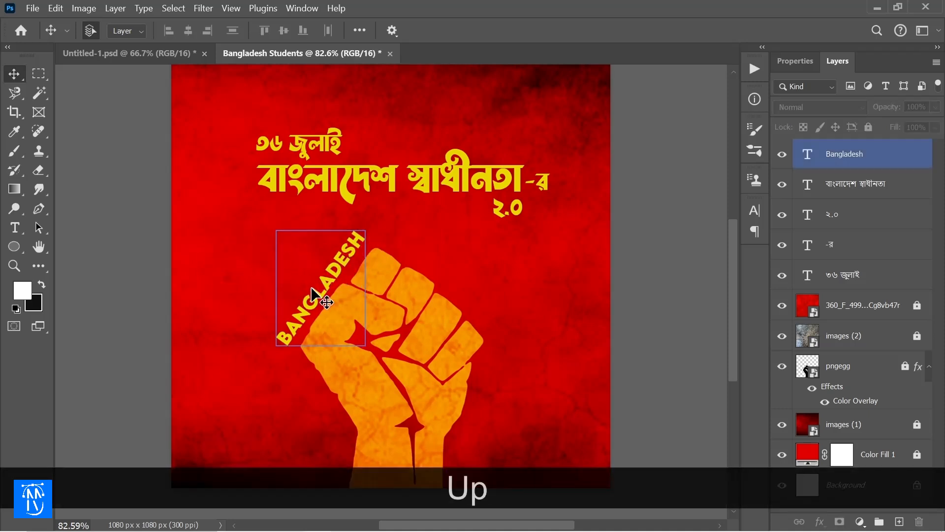
key("Down")
key("Up")
key("Left")
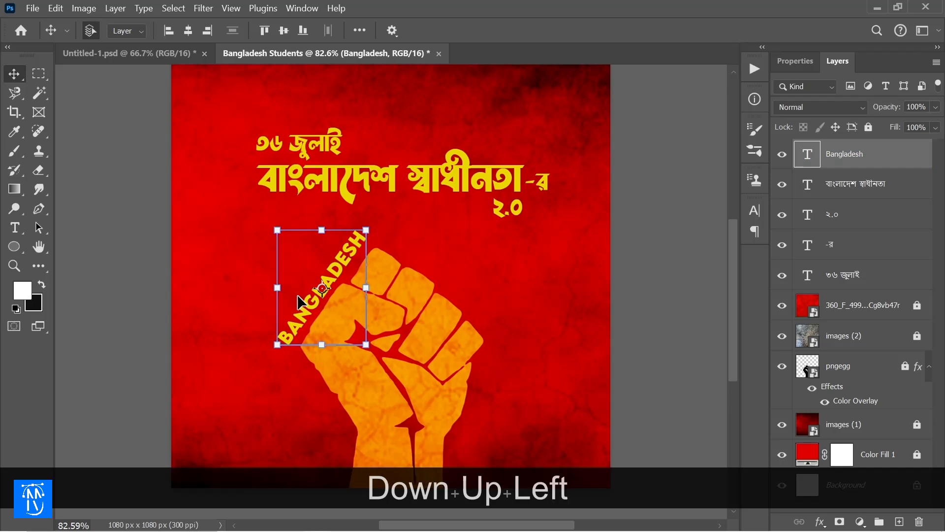
key("Down")
left_click(243, 276)
left_click(315, 290)
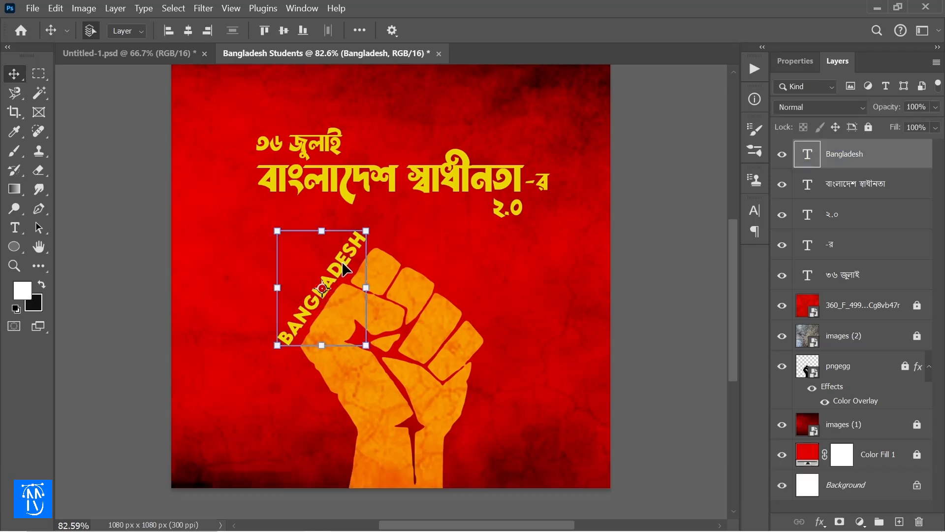
Duplicate the slanted BANGLADESH text, place the copy over the fist's right side, and replace its text with "Students Power" from Details.txt
key("ctrl+j")
left_click_drag(334, 273, 490, 248)
double_click(453, 262)
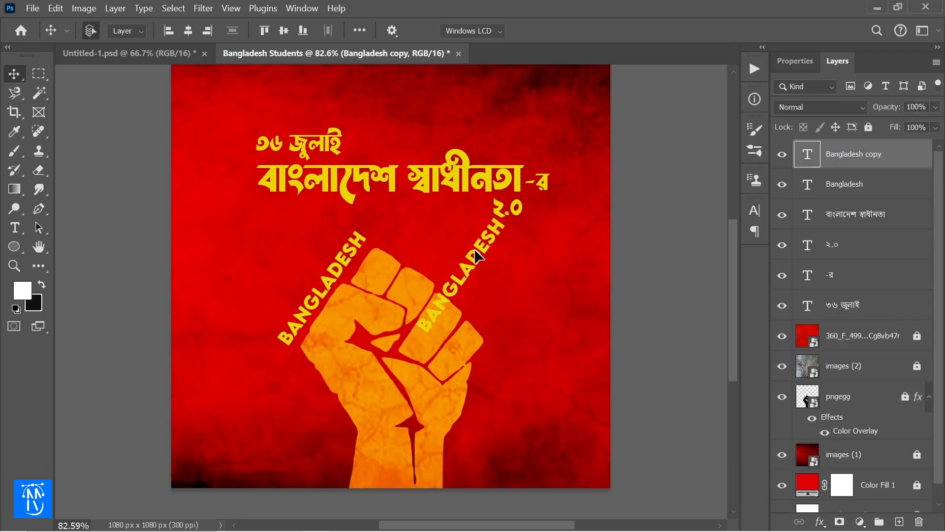
mouse_move(371, 526)
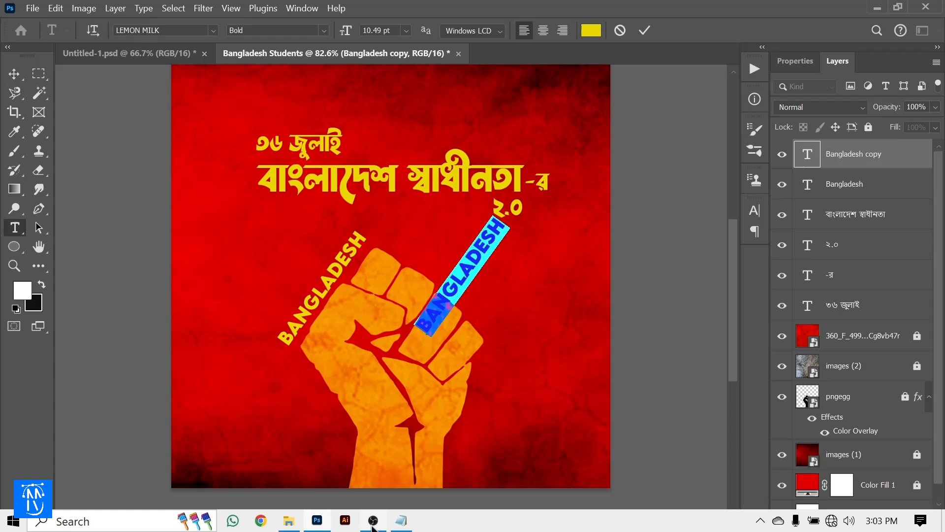
left_click(403, 522)
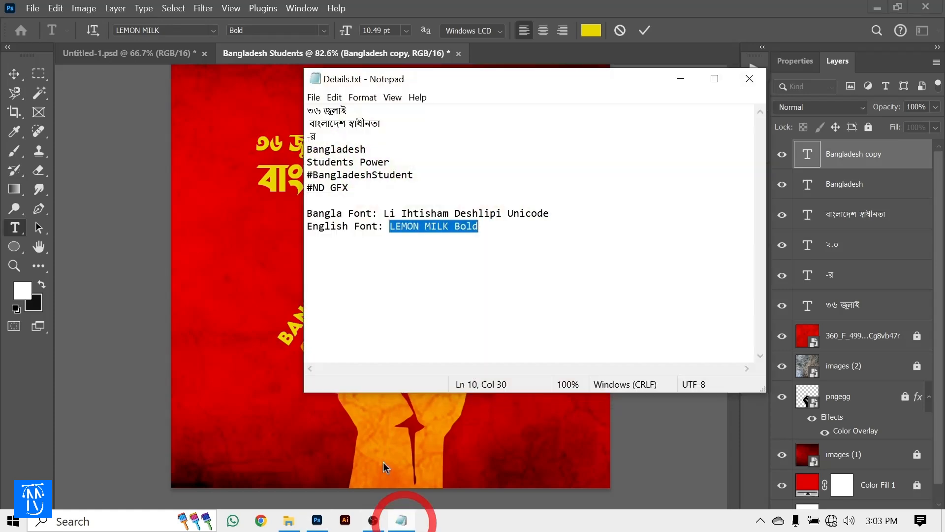
left_click(342, 162)
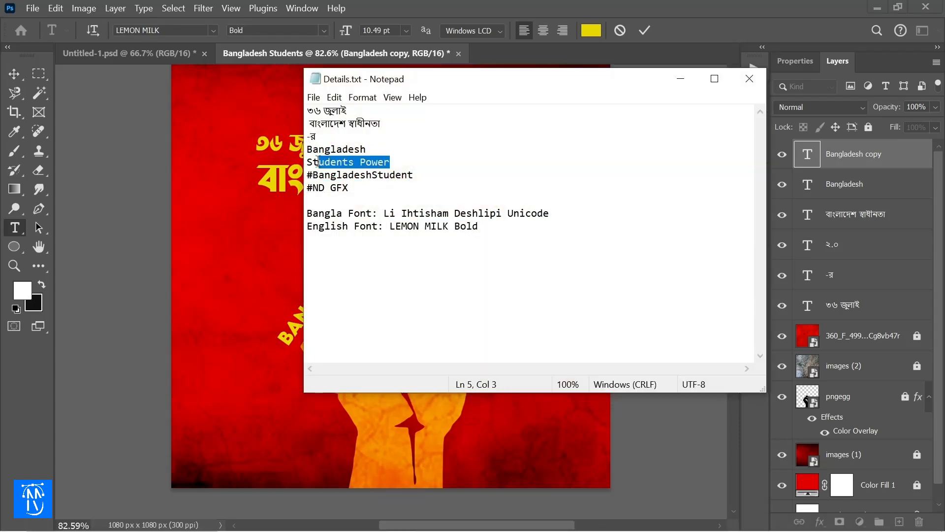
key("ctrl+c")
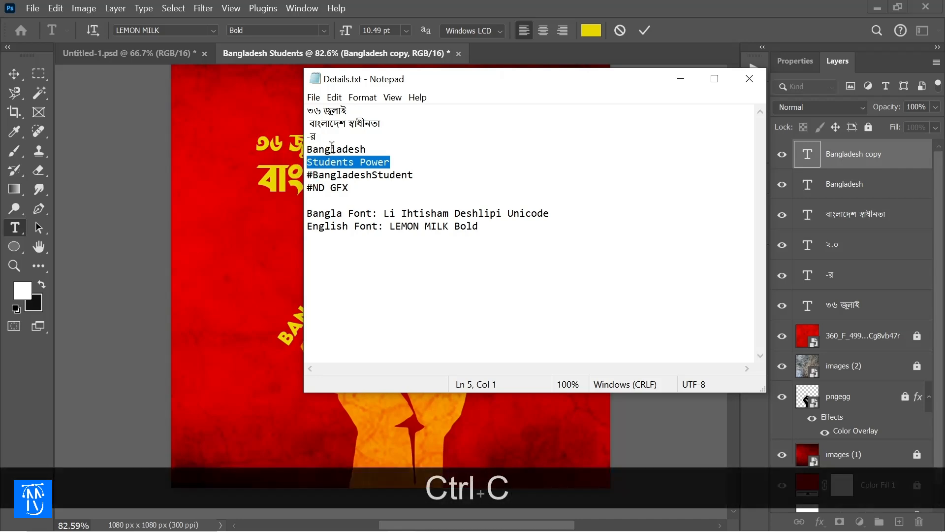
left_click(680, 80)
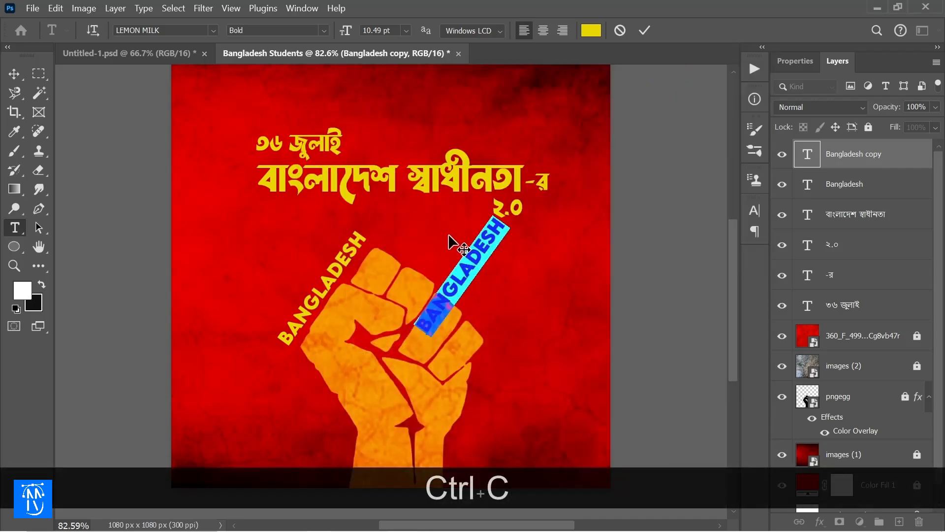
key("ctrl+v")
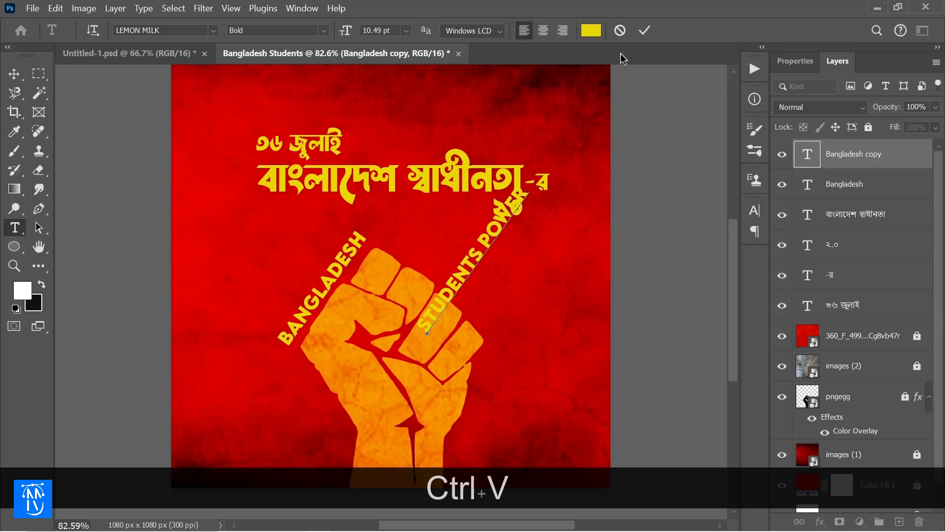
left_click(646, 30)
key("v")
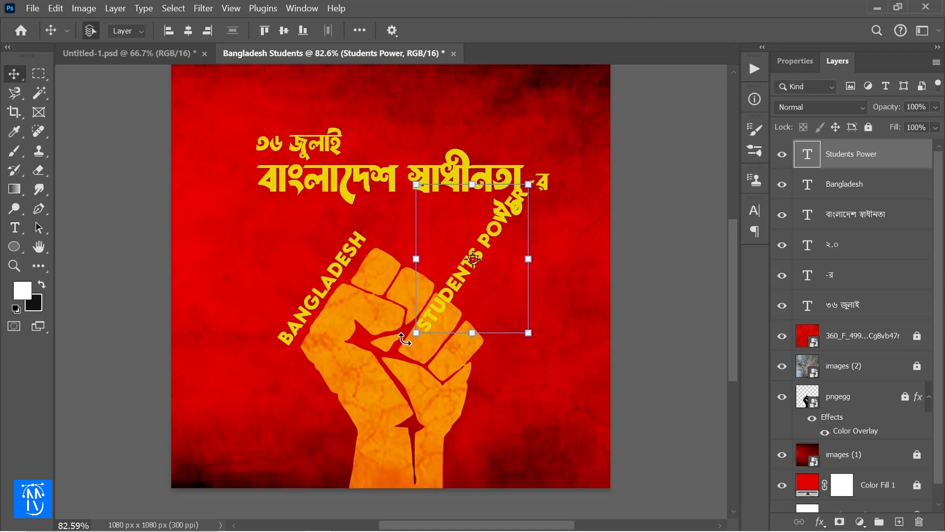
Rotate the STUDENTS POWER text by about 94°, scale it to about 90%, and fit it along the knuckles on the fist's upper-right edge
left_click_drag(405, 340, 396, 183)
left_click_drag(430, 227, 402, 243)
mouse_move(535, 350)
left_mouse_down()
mouse_move(511, 332)
mouse_move(528, 351)
left_mouse_up()
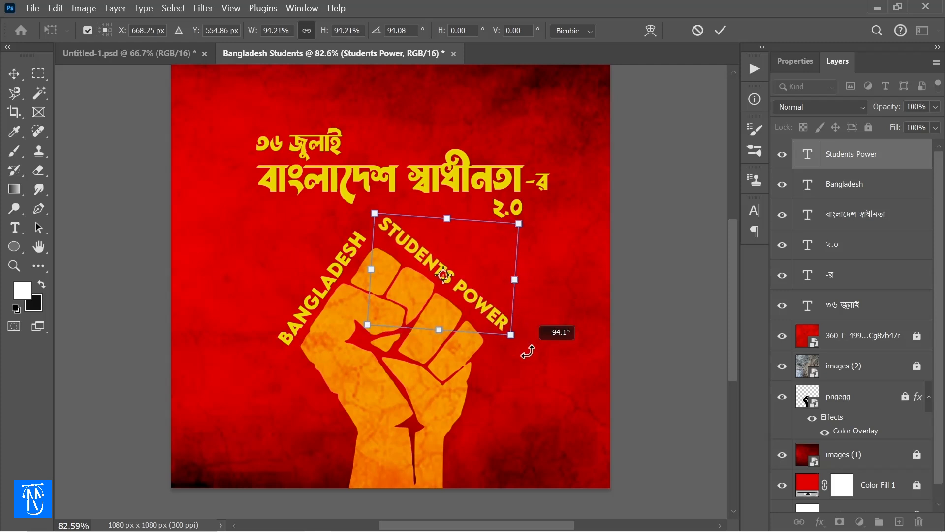
left_click_drag(463, 291, 462, 295)
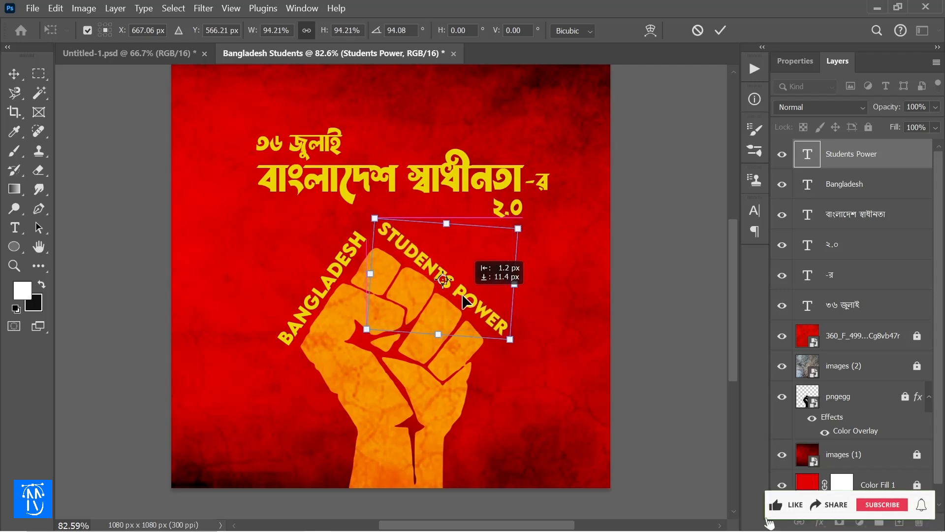
left_click_drag(508, 336, 500, 330)
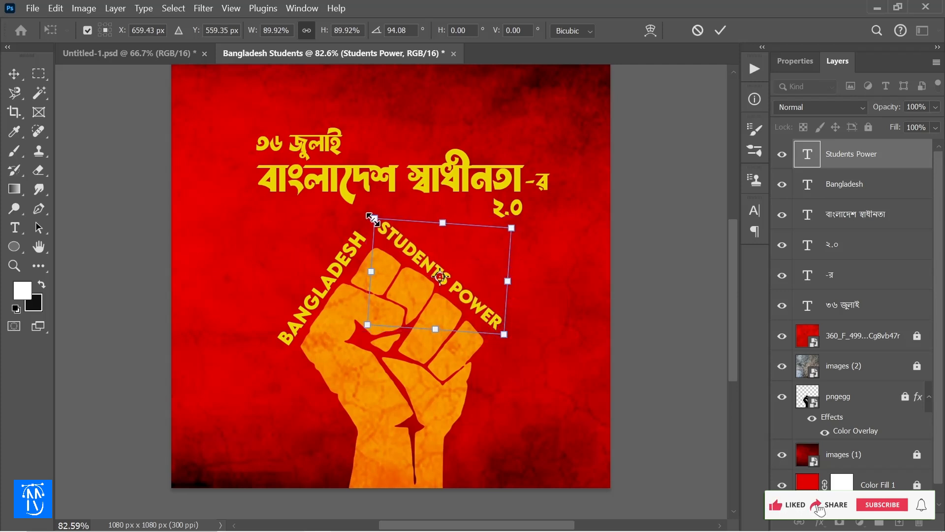
mouse_move(373, 220)
left_mouse_down()
mouse_move(361, 211)
mouse_move(373, 225)
left_mouse_up()
key("Return")
Scale the slanted BANGLADESH text to about 100.5% beside the fist
left_click(306, 251)
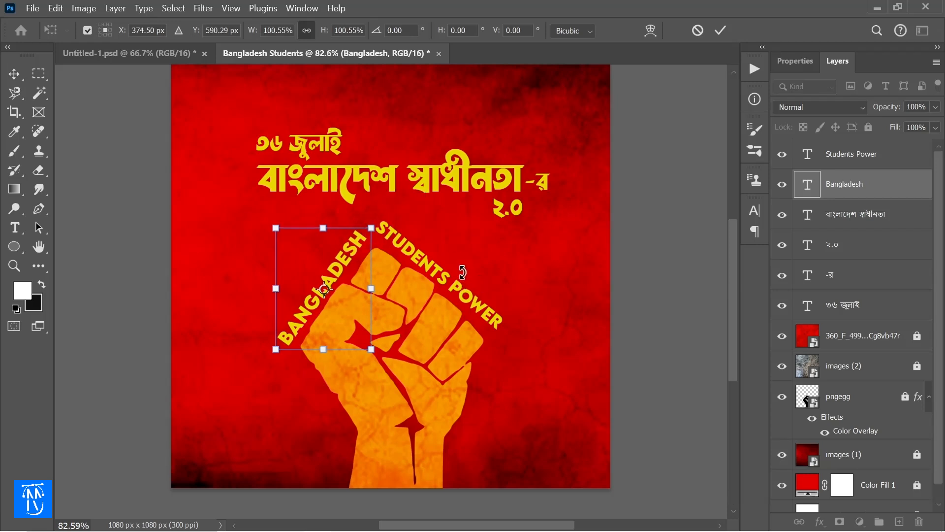
key("Return")
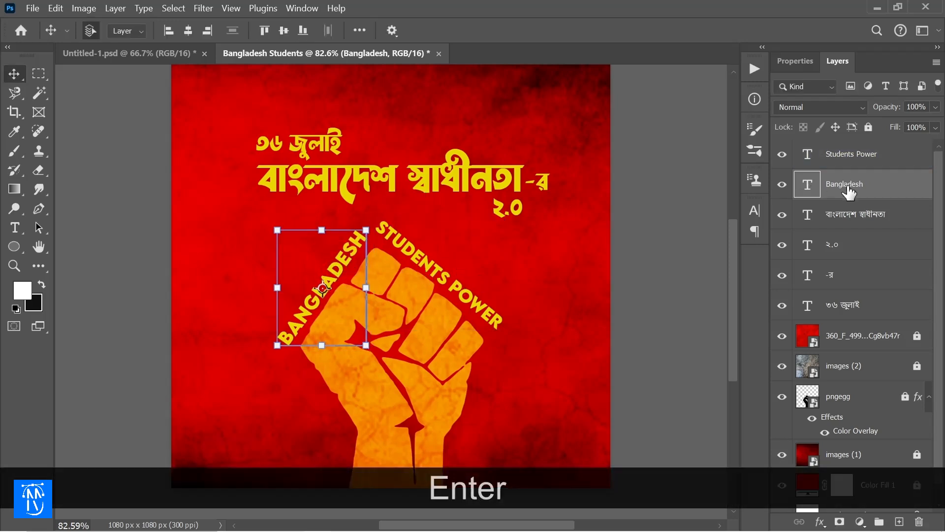
Give the slanted BANGLADESH text an outside stroke in yellow #e3c600 and reduce its fill to 0%
right_click(901, 195)
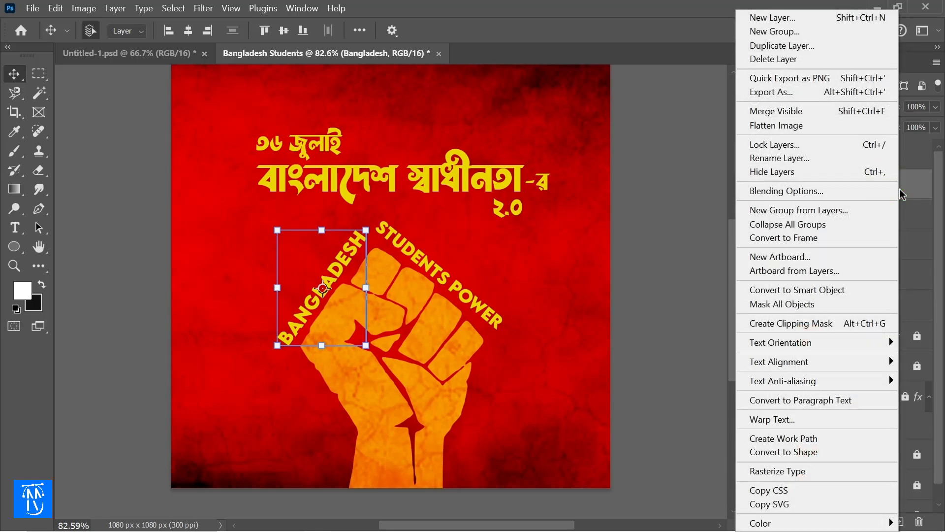
left_click(805, 194)
double_click(807, 193)
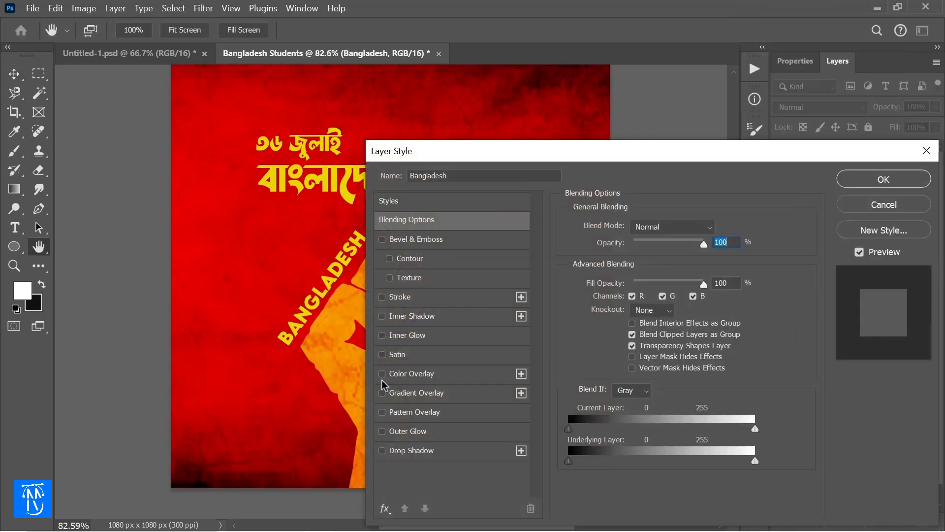
left_click(383, 297)
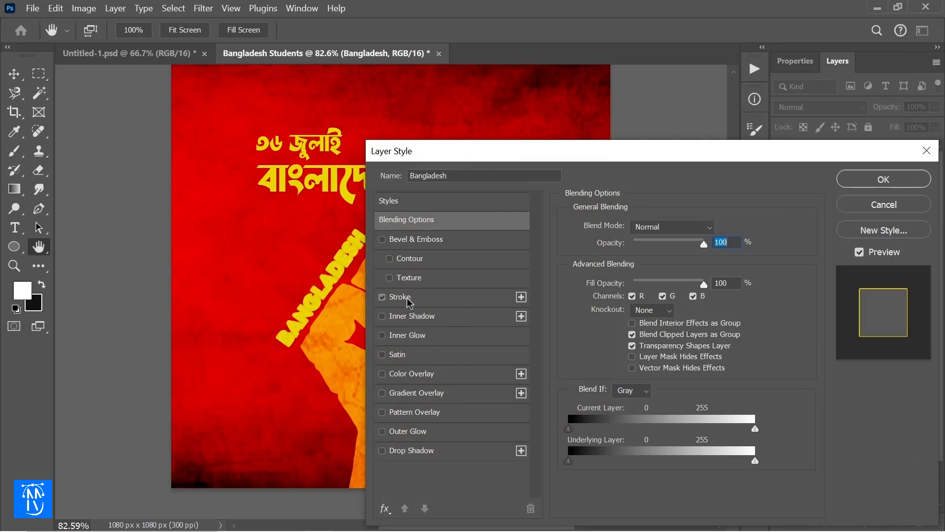
left_click(408, 298)
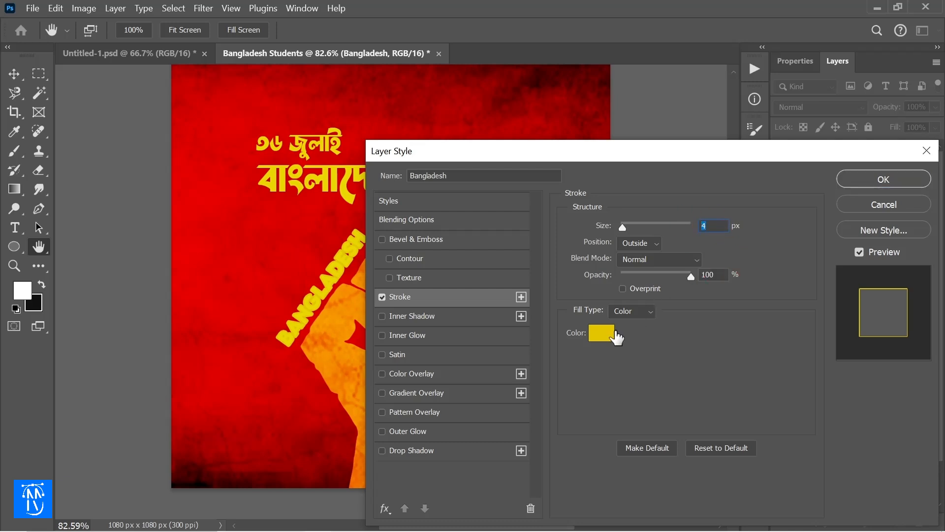
left_click(599, 335)
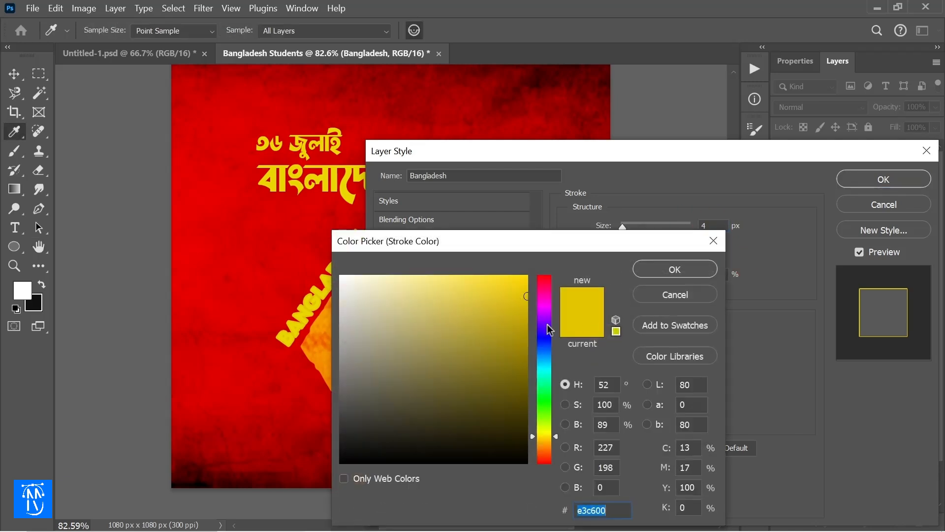
left_click(659, 272)
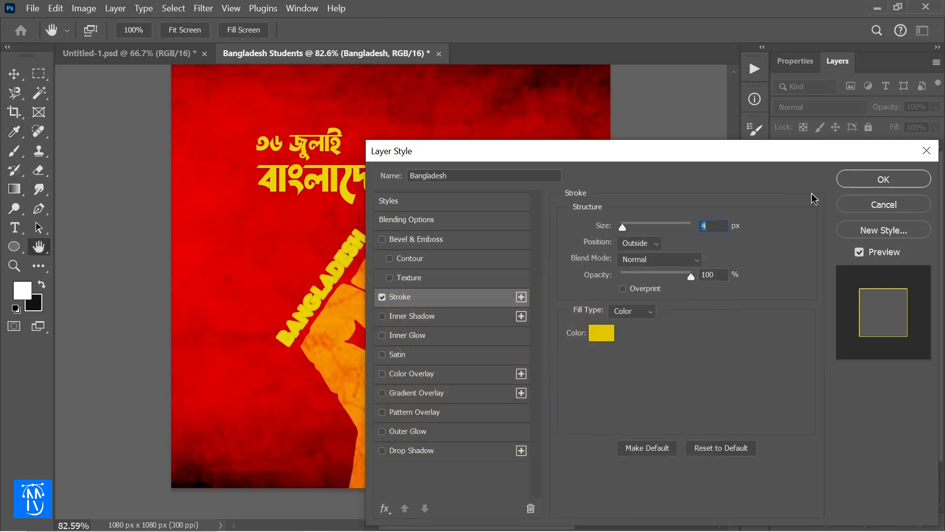
left_click(870, 191)
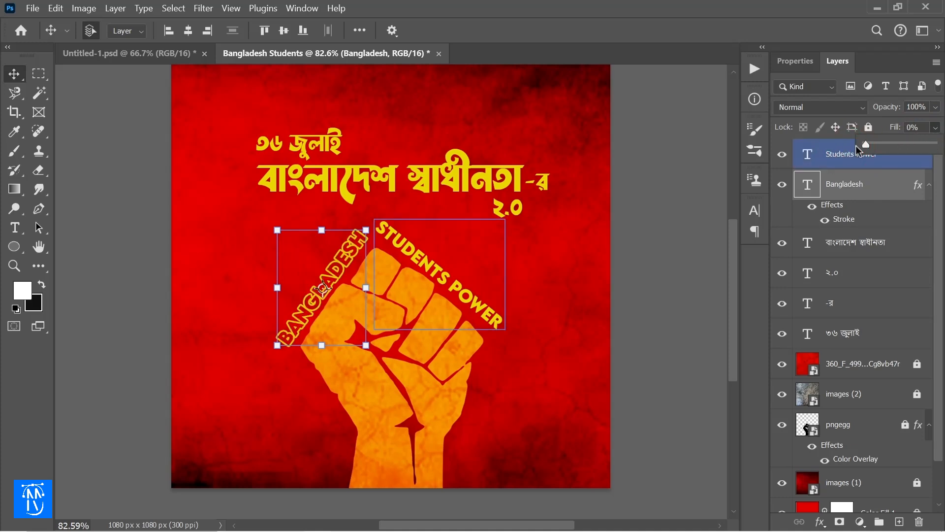
left_click(883, 190)
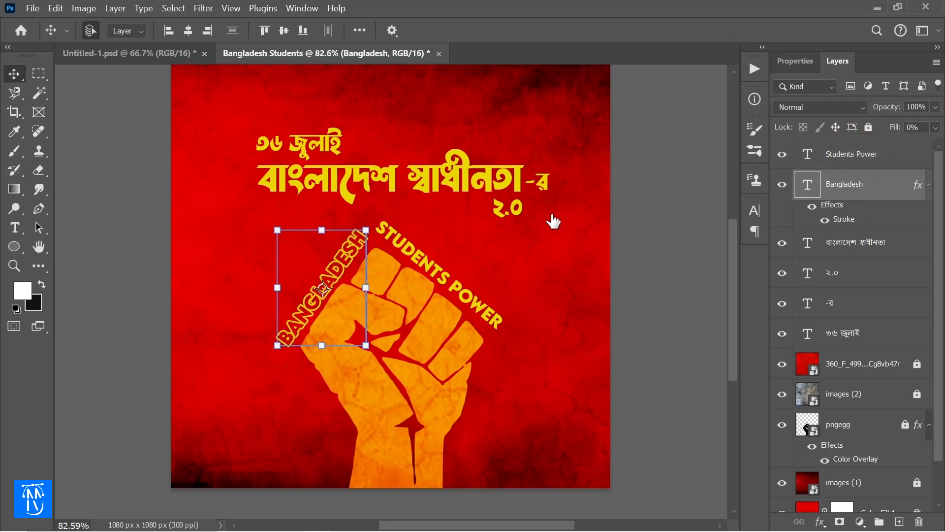
Nudge the outlined BANGLADESH text up and right, and STUDENTS POWER down and left, in single steps to refine their spacing
left_click(534, 246)
left_click(363, 274)
key("Up")
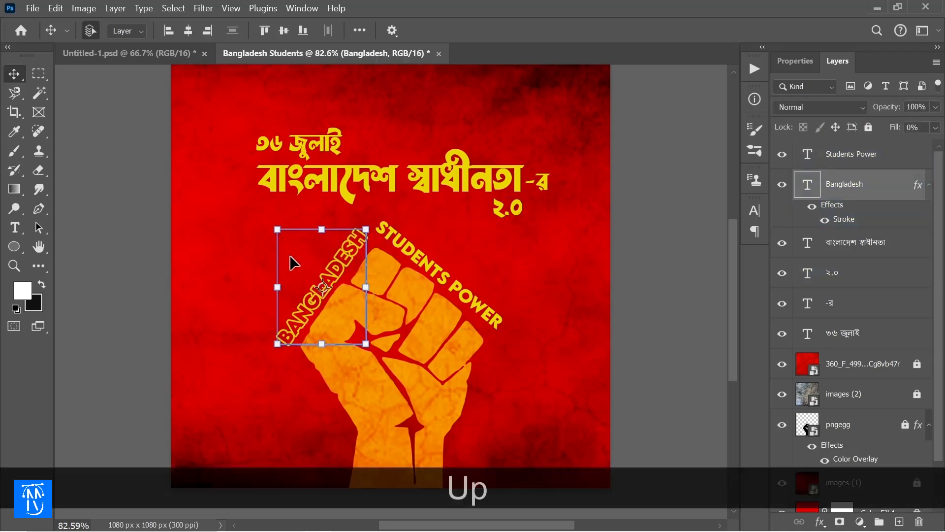
key("Right")
left_click(418, 261)
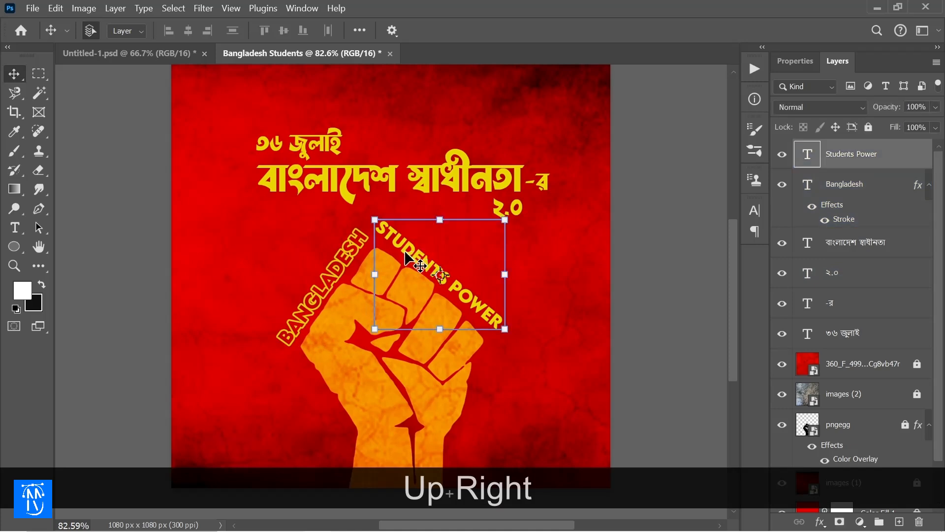
key("Down")
key("Left")
key("Right")
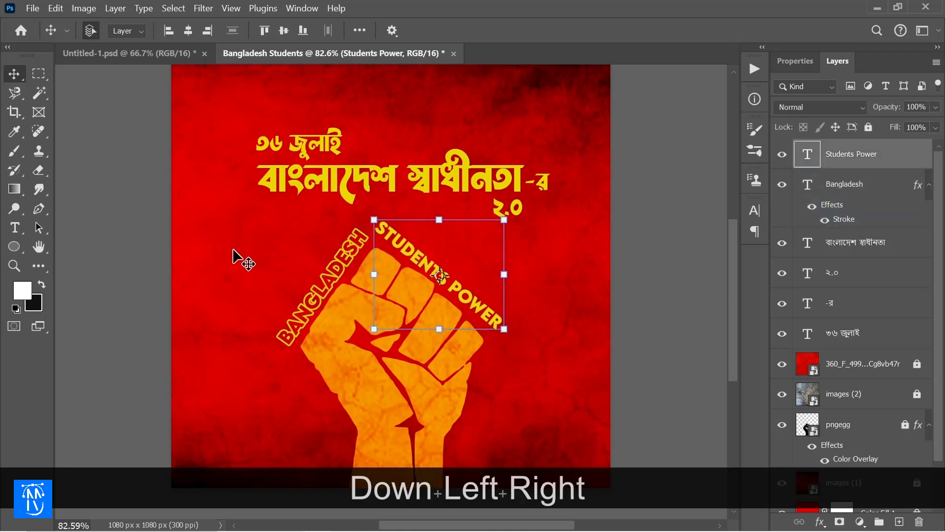
left_click(232, 251)
Select all four Bangla headline texts together and nudge them in single steps down and slightly to the right
left_click(401, 263)
left_click(415, 188)
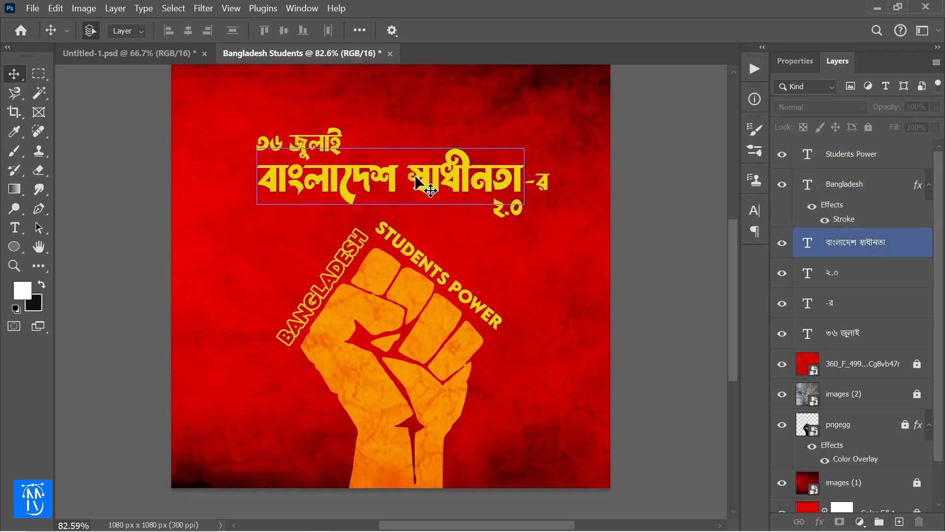
left_click(217, 113)
left_click_drag(217, 112, 546, 211)
key("Down")
key("Down")
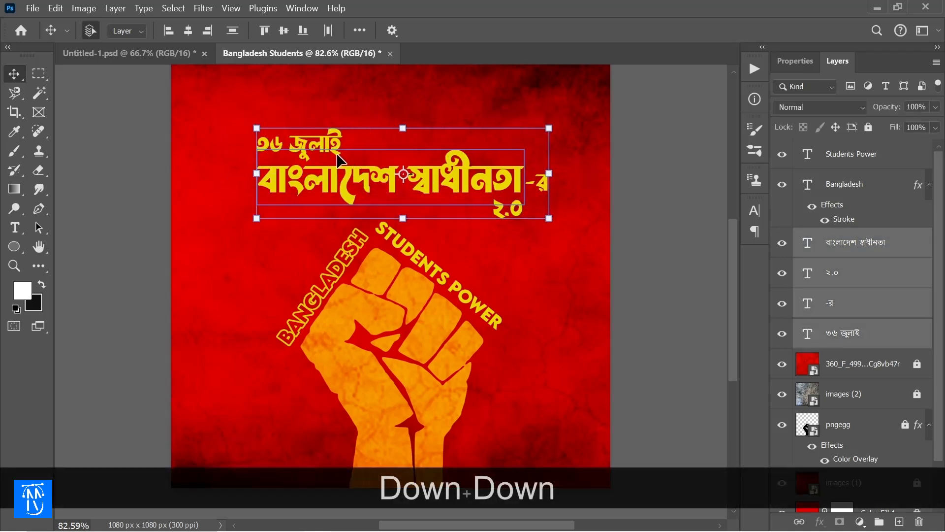
key("Right")
key("Right")
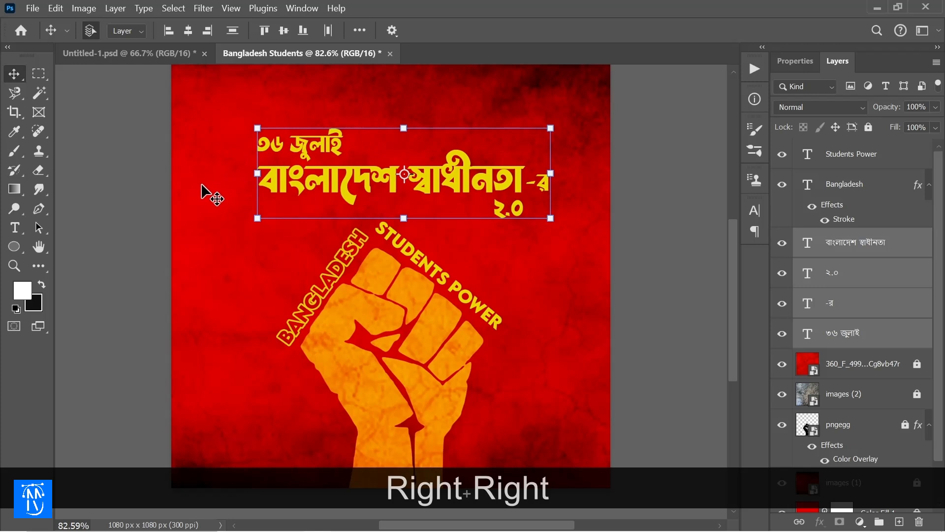
key("Down")
key("Left")
left_click(202, 185)
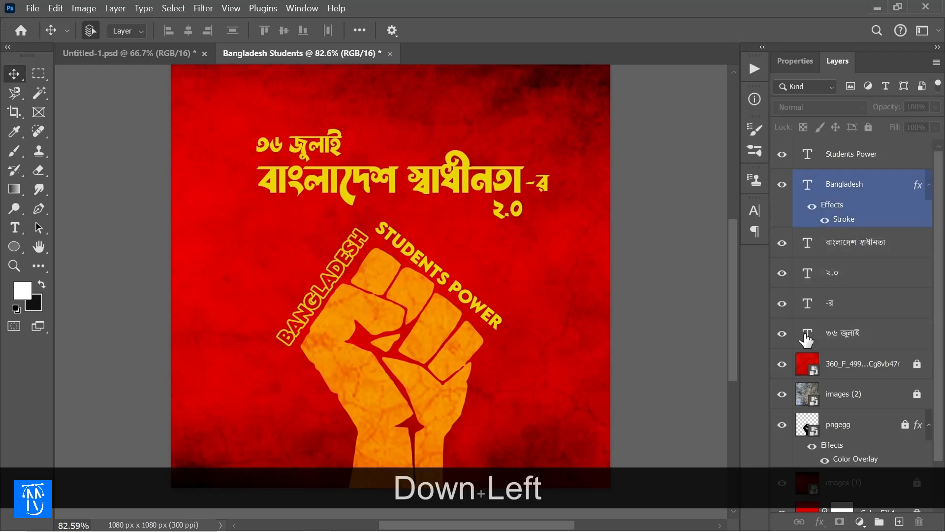
Unlock the images (2) texture layer, duplicate it, and move the copy to the top of the layer stack
left_click(806, 338)
left_click(912, 359)
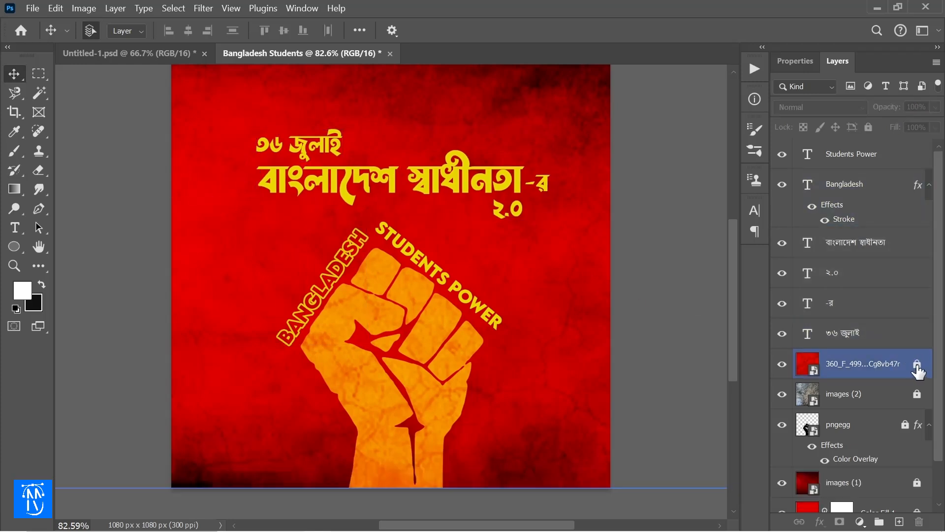
left_click(880, 375)
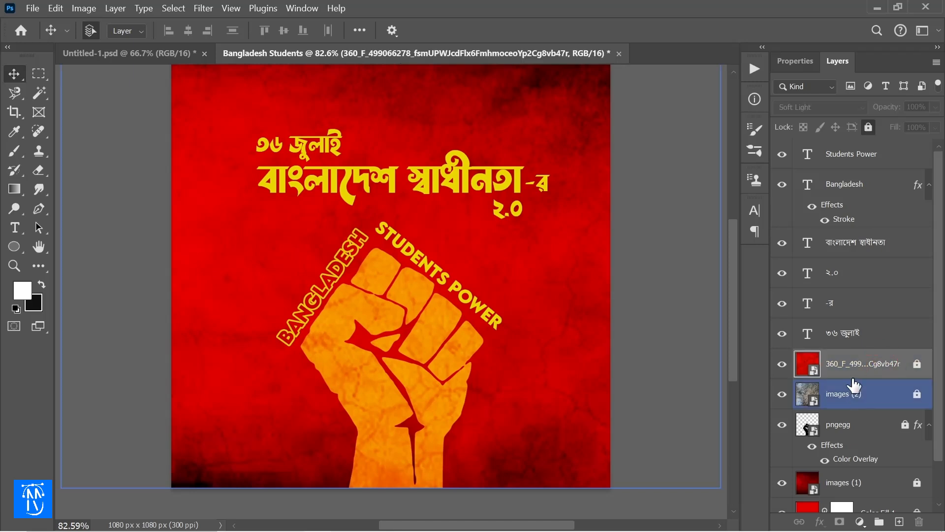
left_click(862, 393)
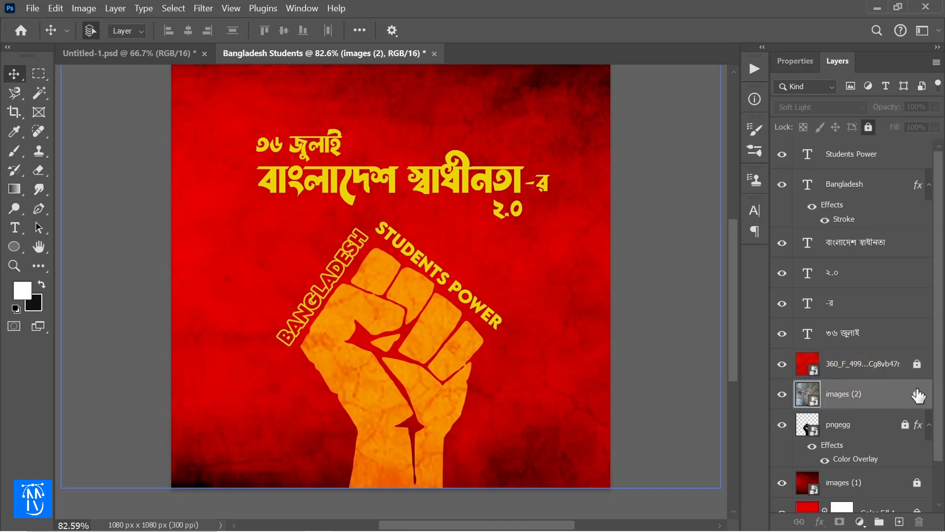
left_click(917, 392)
key("ctrl+j")
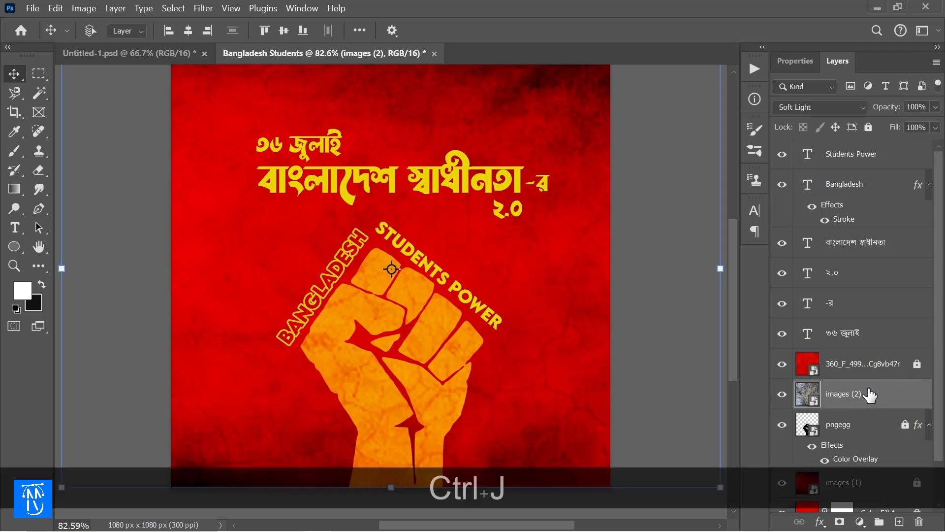
left_click_drag(870, 397, 855, 147)
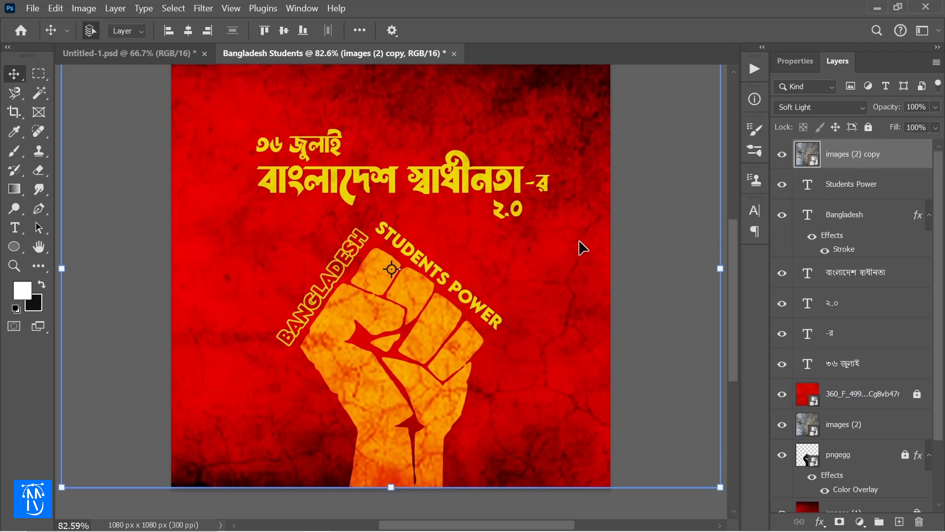
Hide the original images (2) texture layer beneath the headline texts
scroll(607, 257, "down", 3)
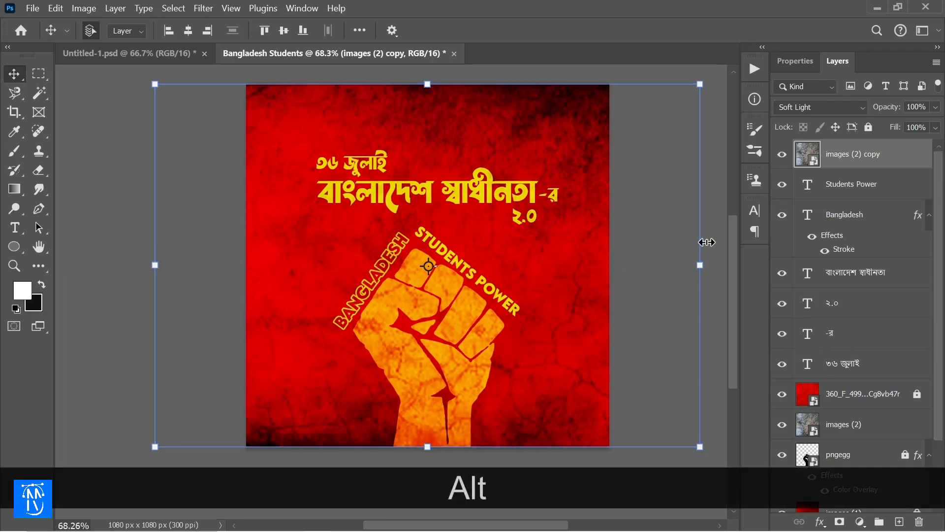
scroll(701, 245, "up", 2)
scroll(689, 253, "down", 1)
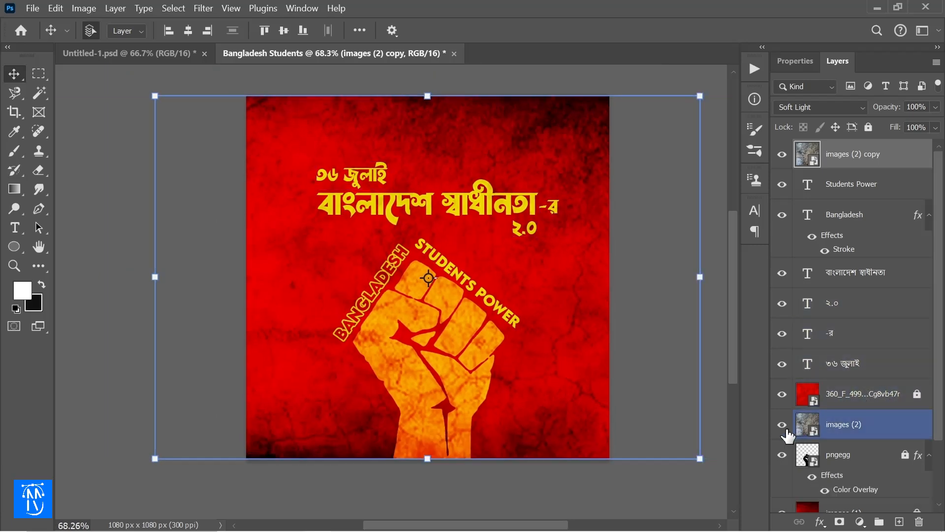
left_click(786, 429)
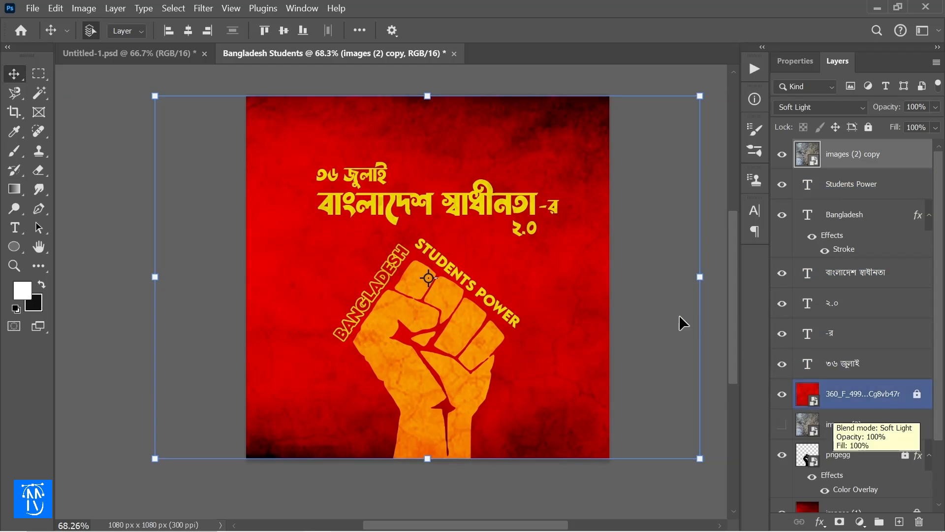
Review the whole poster at different zoom levels to check how the crack texture affects the text and fist
scroll(507, 94, "up", 1)
left_click(507, 96)
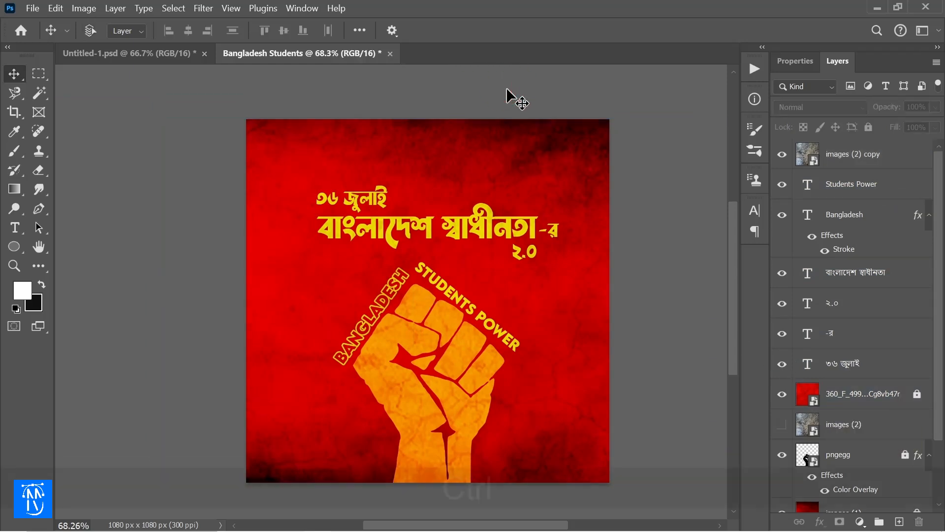
key("ctrl+0")
key("ctrl+minus")
key("ctrl+minus")
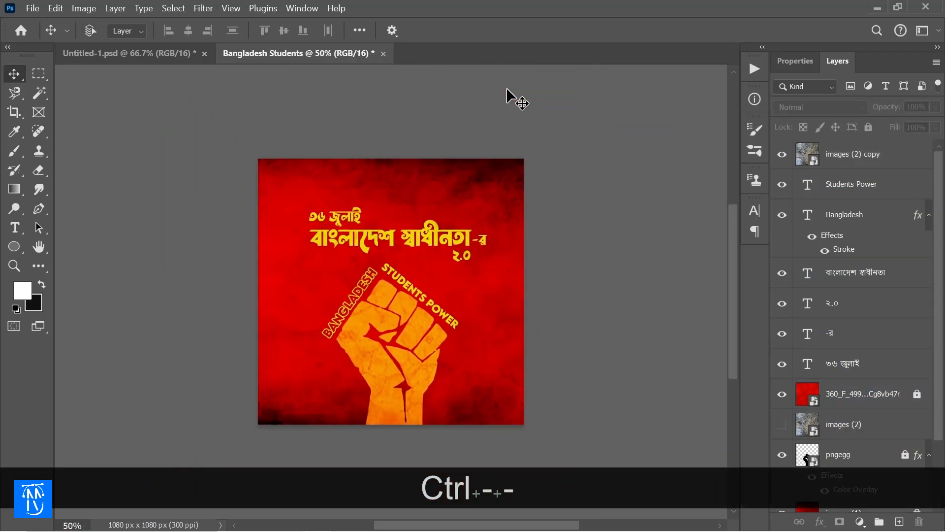
key("ctrl+0")
left_click(507, 90)
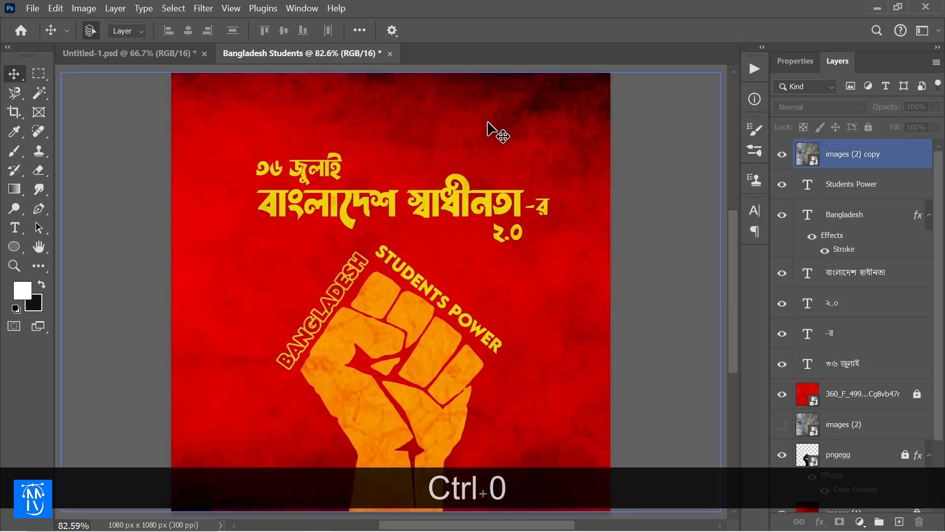
scroll(490, 165, "down", 1)
scroll(490, 165, "up", 1)
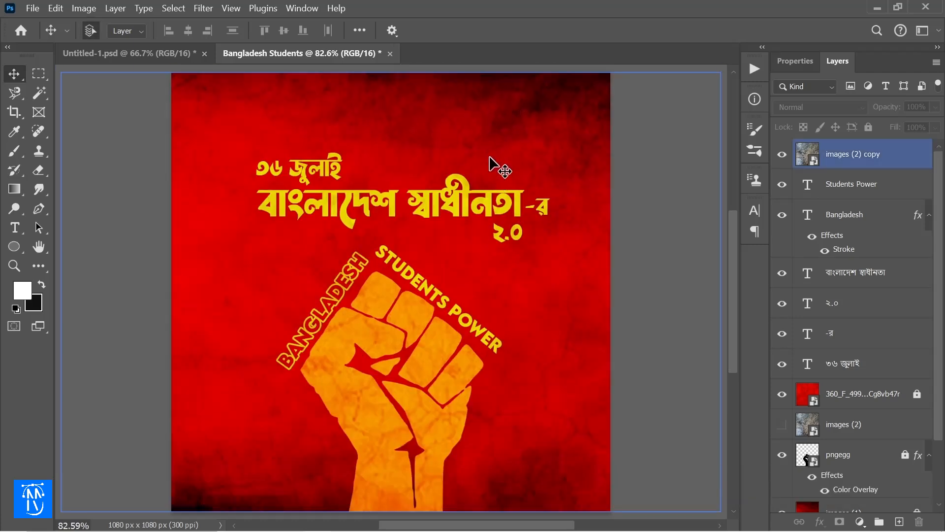
scroll(490, 90, "up", 1)
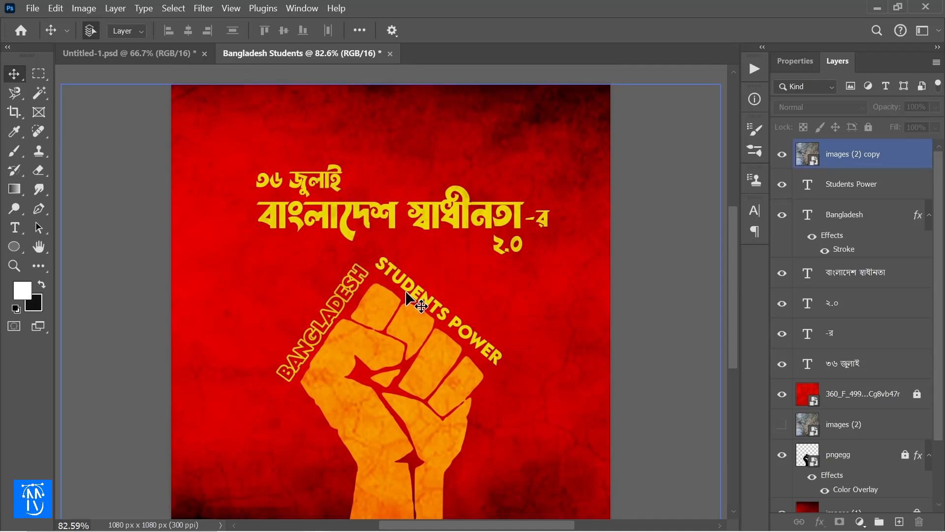
Lock the images (2) copy texture layer
left_click(548, 291)
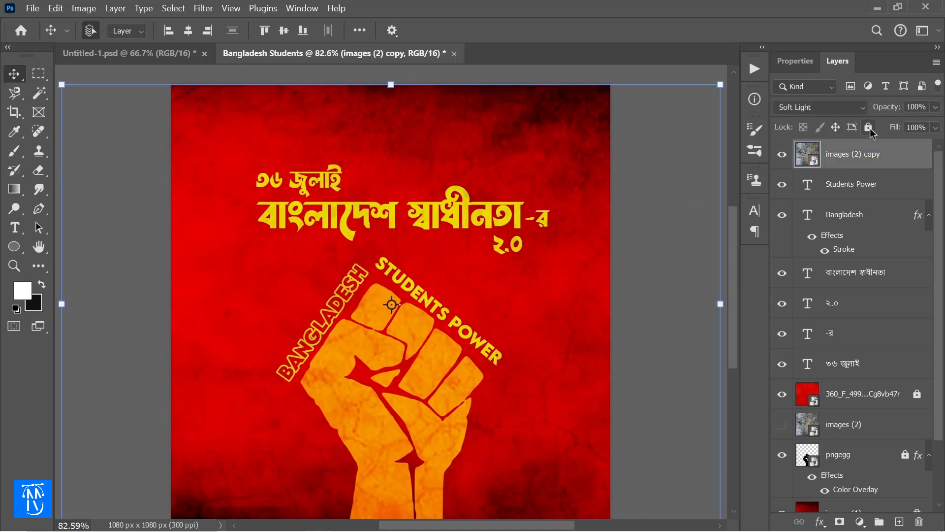
left_click(869, 129)
Duplicate the Students Power text, scale the copy to about 53%, rotate it roughly horizontal and place it in the poster's lower-left area
left_click(440, 311)
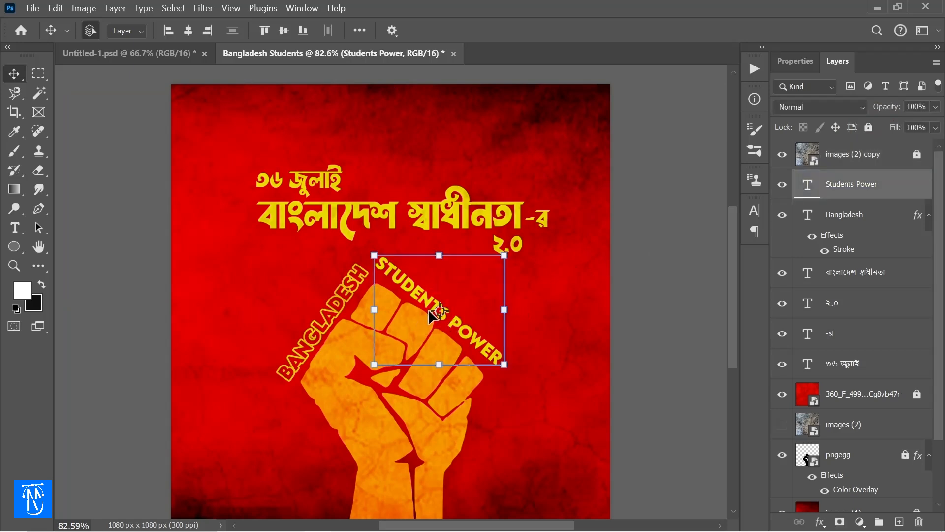
key("ctrl+j")
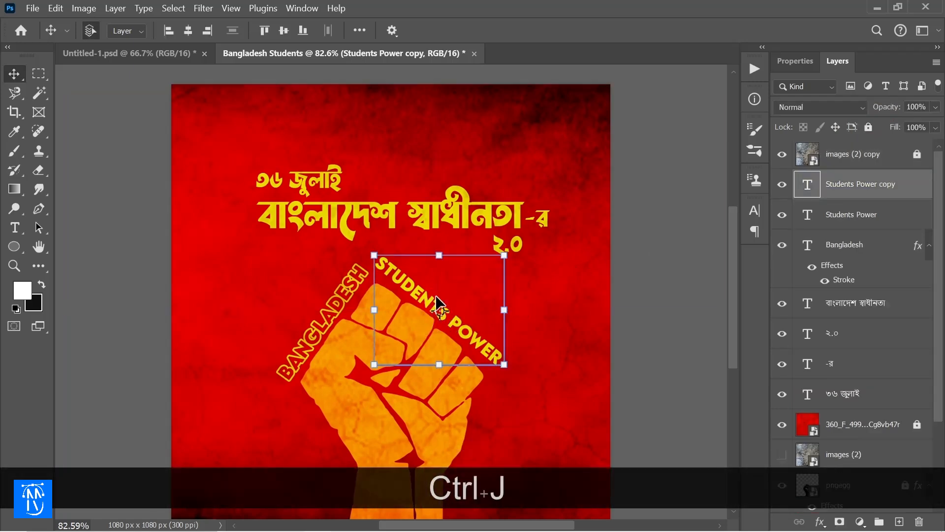
left_click_drag(421, 305, 298, 350)
scroll(298, 351, "down", 3)
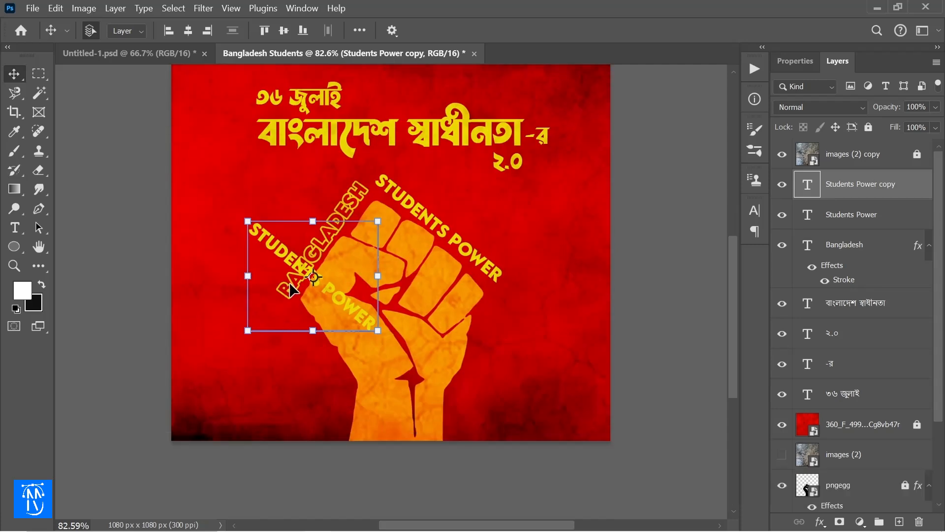
left_click_drag(288, 258, 273, 334)
left_click_drag(232, 297, 224, 380)
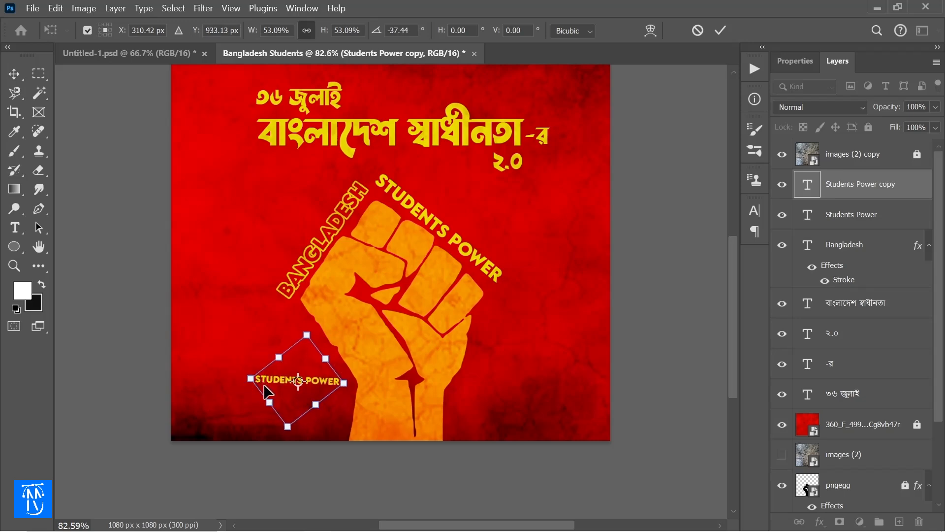
Replace the small Students Power copy's wording with "#ND GFX" copied from Details.txt
left_click(20, 227)
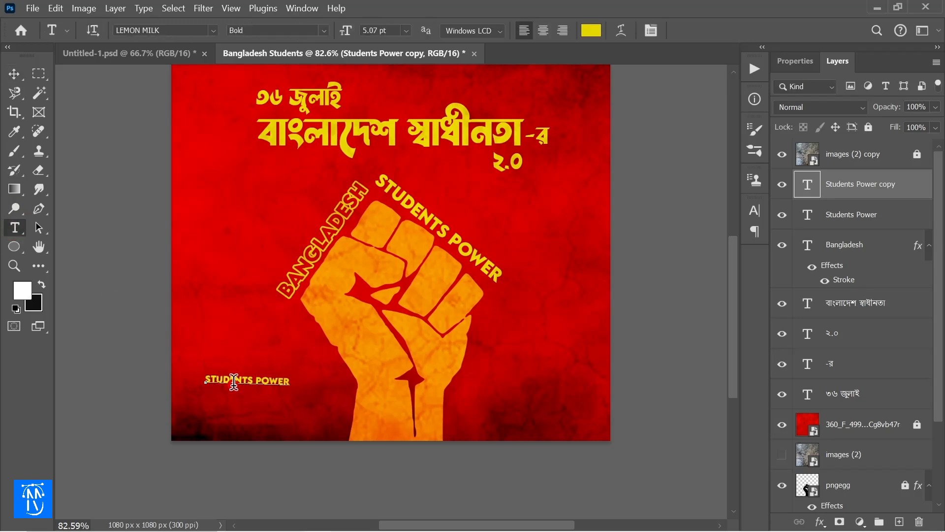
triple_click(234, 382)
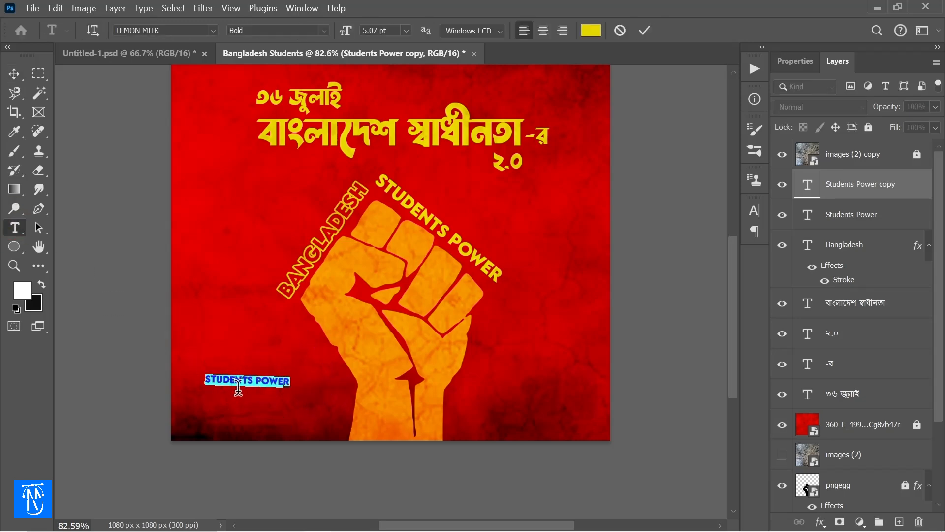
left_click(404, 526)
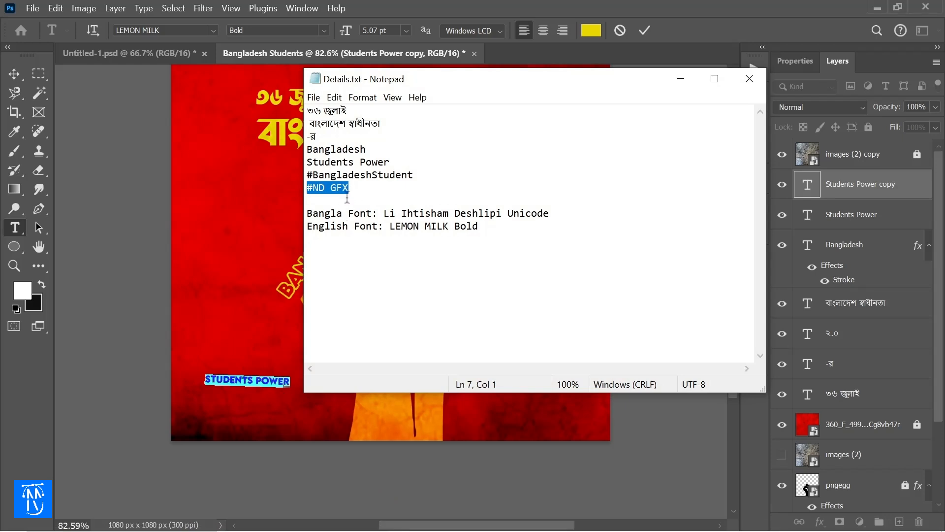
key("ctrl+c")
left_click(680, 79)
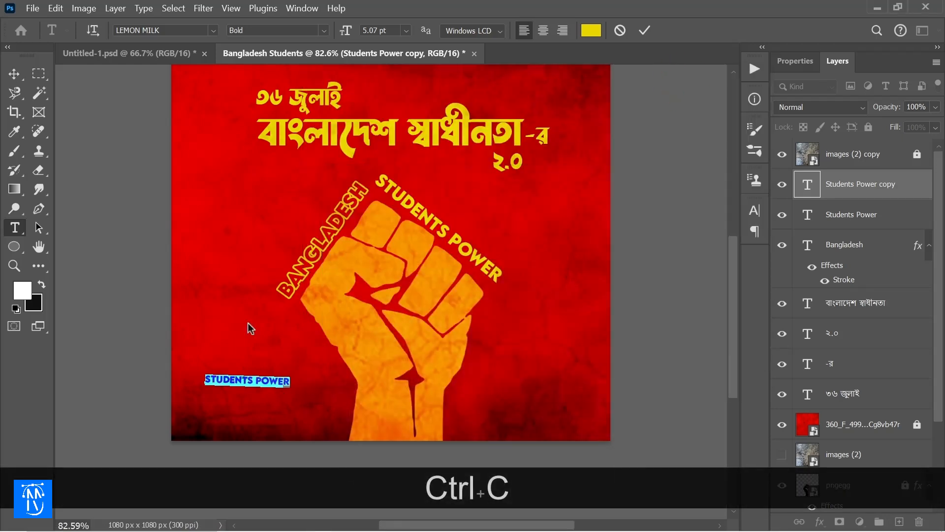
key("ctrl+v")
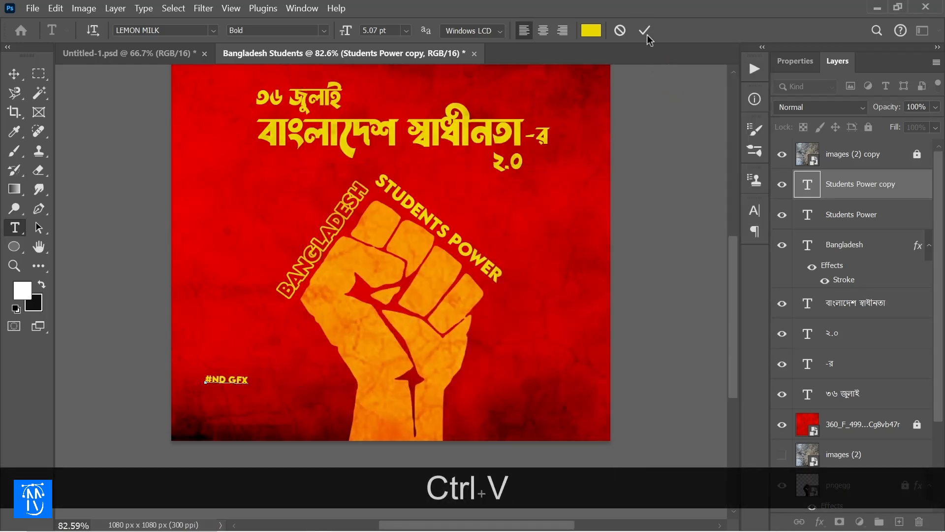
left_click(645, 32)
Enlarge the #ND GFX text to about 121%, level it and move it into the poster's bottom-left corner
key("v")
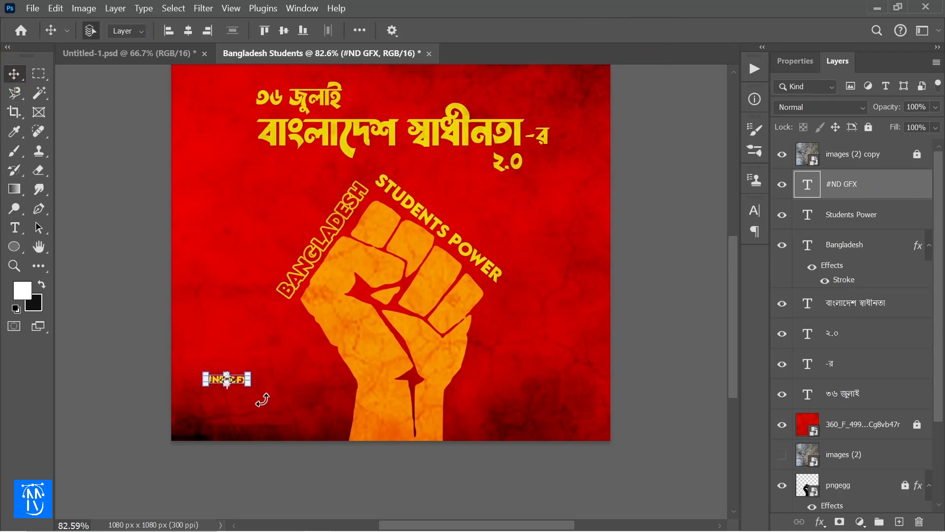
left_click_drag(263, 400, 259, 385)
scroll(159, 390, "up", 4)
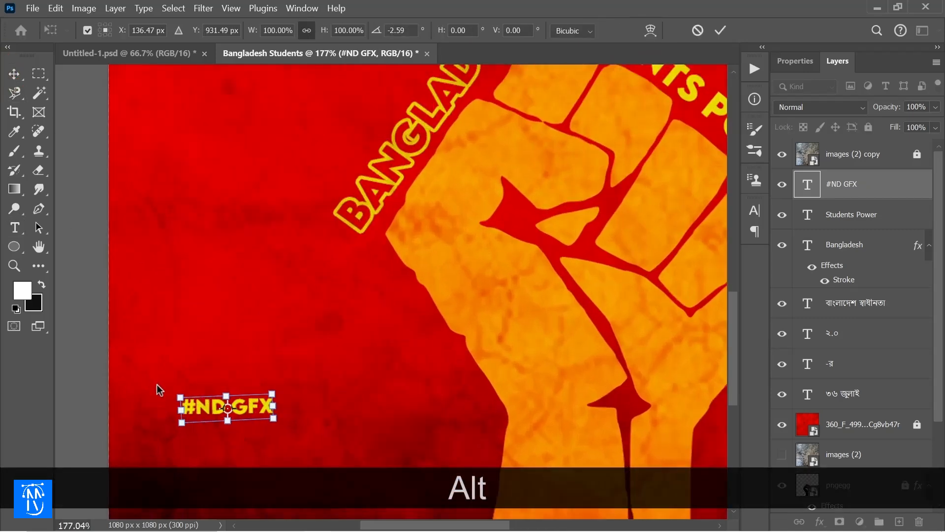
left_click_drag(733, 321, 736, 361)
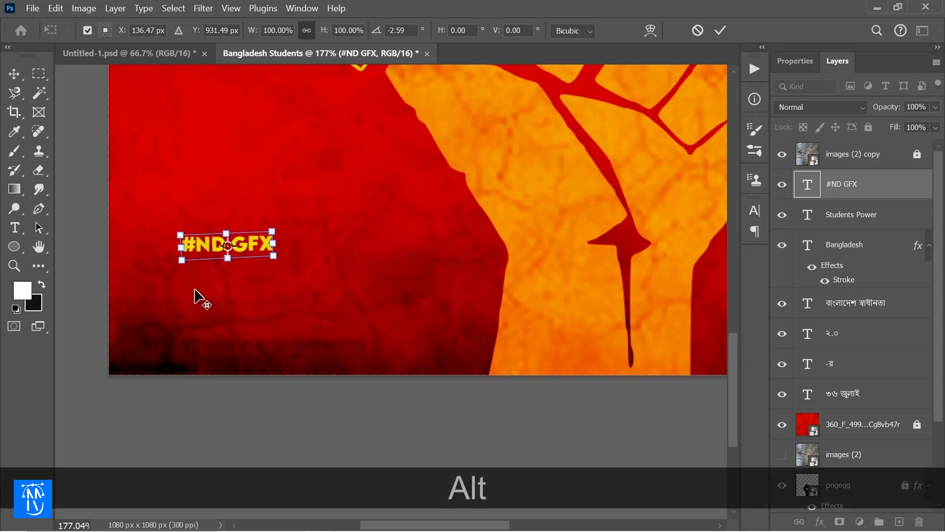
scroll(202, 288, "up", 1)
key("alt+space")
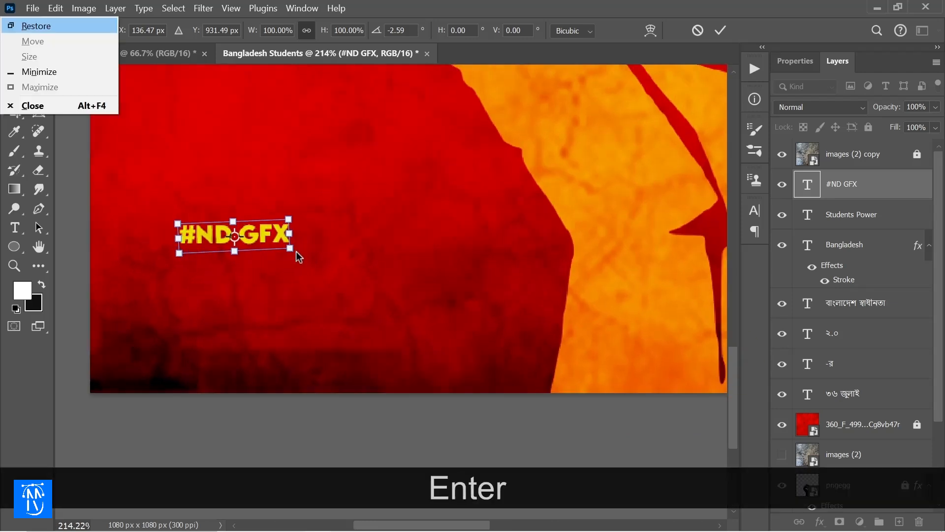
left_click(725, 28)
left_click_drag(300, 251, 327, 260)
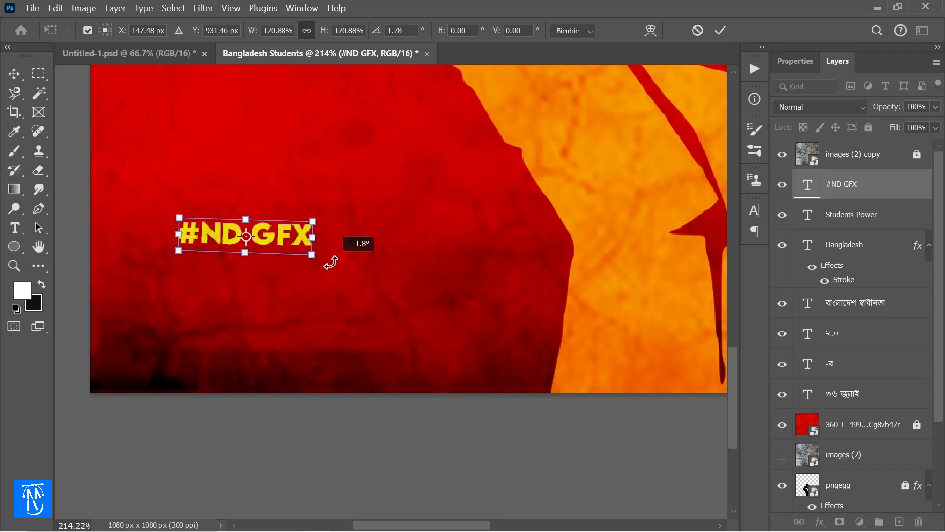
left_click_drag(267, 236, 216, 346)
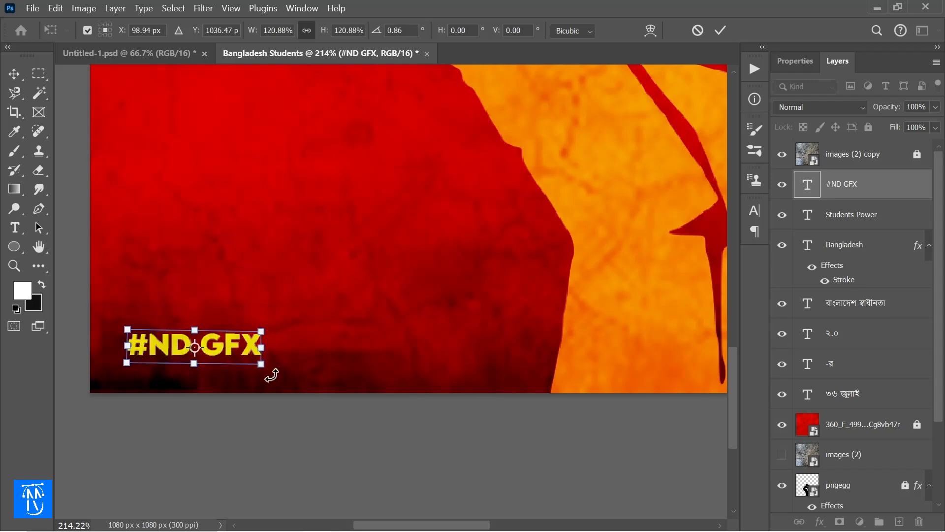
left_click_drag(277, 376, 280, 376)
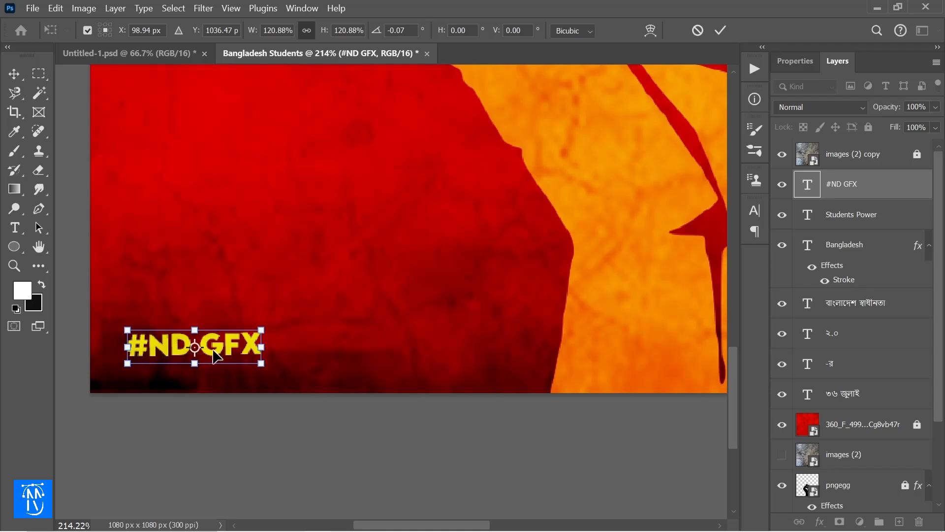
key("Return")
left_click(426, 363)
Duplicate the #ND GFX text and move the copy to the poster's bottom-right corner
scroll(426, 364, "down", 5)
scroll(320, 347, "down", 3)
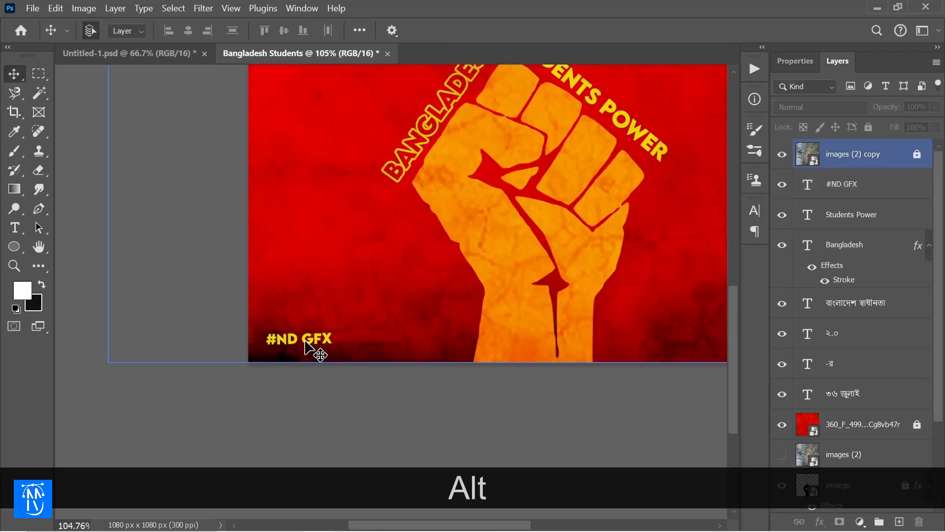
scroll(301, 315, "down", 2)
scroll(315, 281, "up", 1)
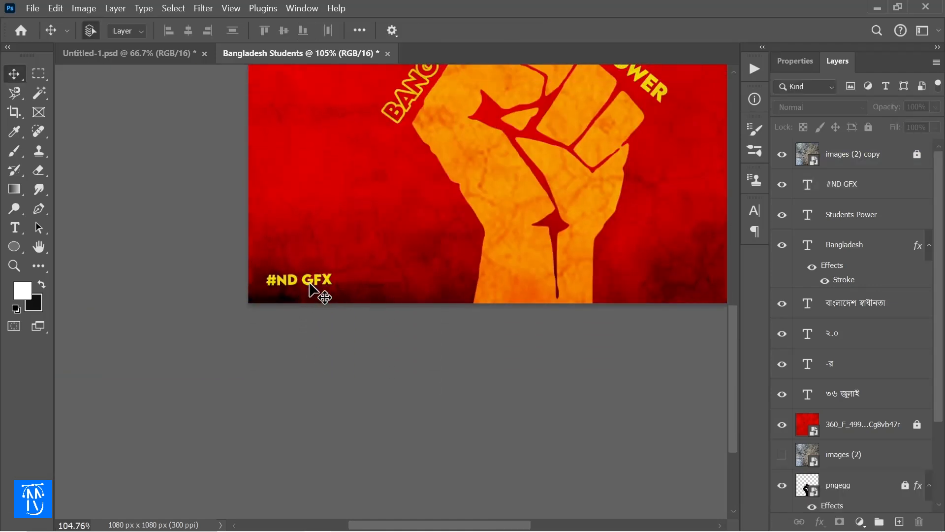
key("ctrl+alt+0")
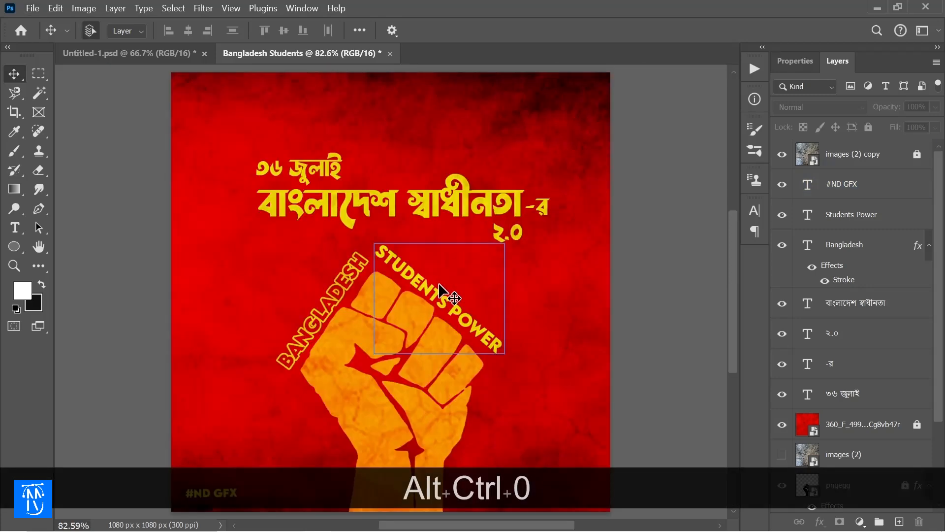
left_click(209, 496)
key("ctrl+j")
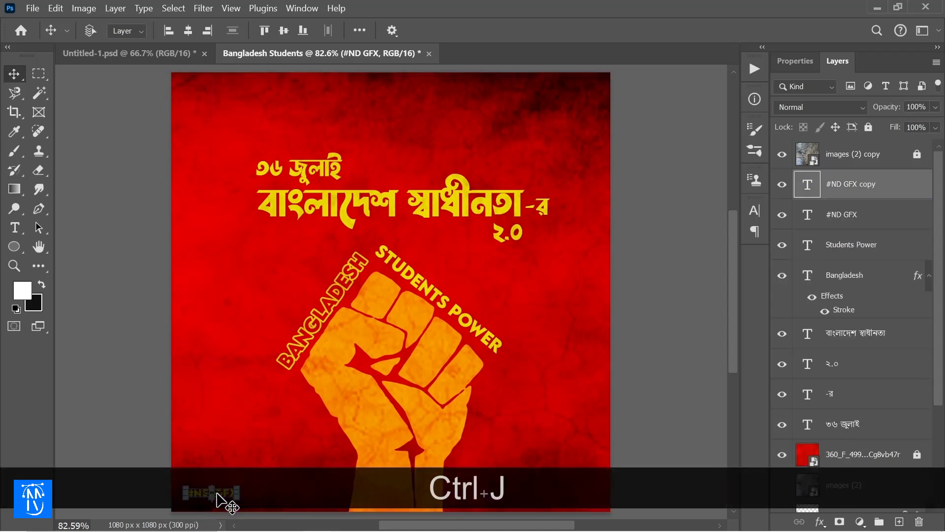
left_click_drag(232, 494, 548, 499)
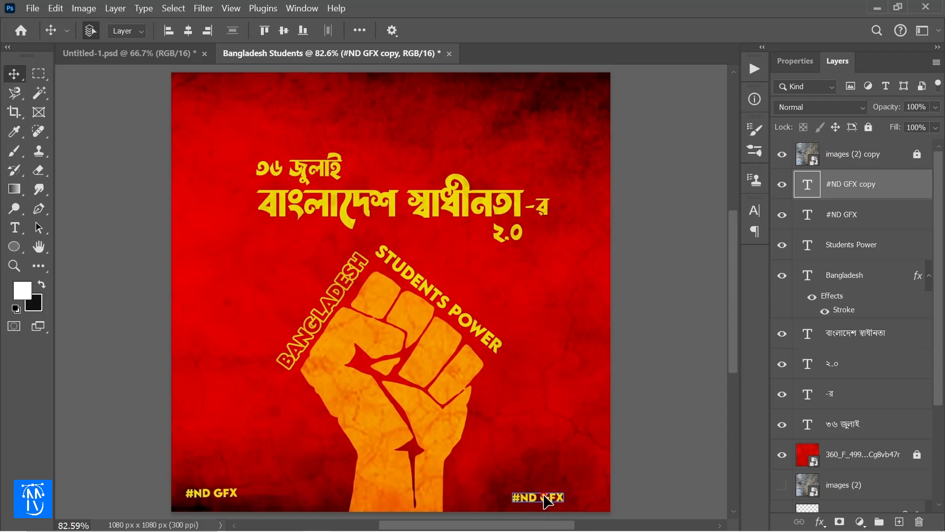
Replace "ND GFX" after the hash sign in the bottom-right copy with "BangladeshStudent" copied from Details.txt
left_click(15, 228)
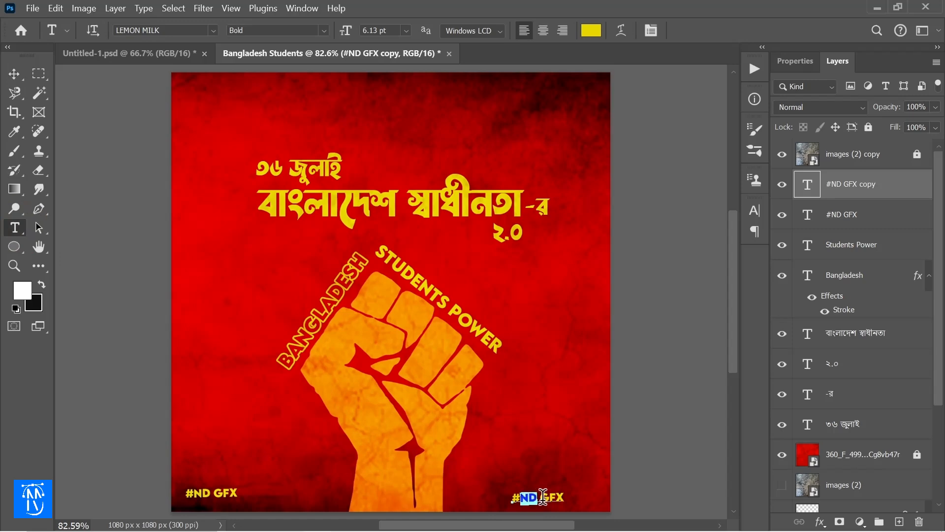
left_click_drag(543, 494, 565, 497)
left_click(403, 522)
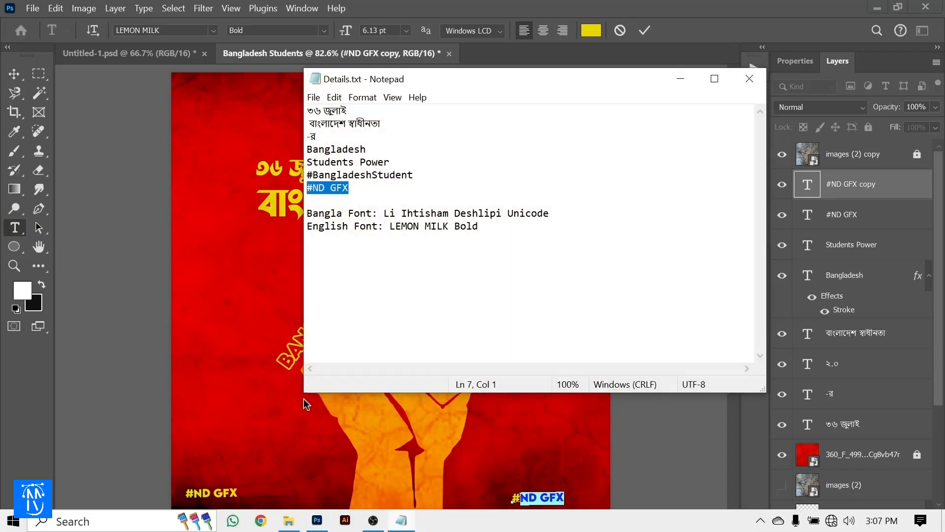
left_click_drag(313, 175, 424, 175)
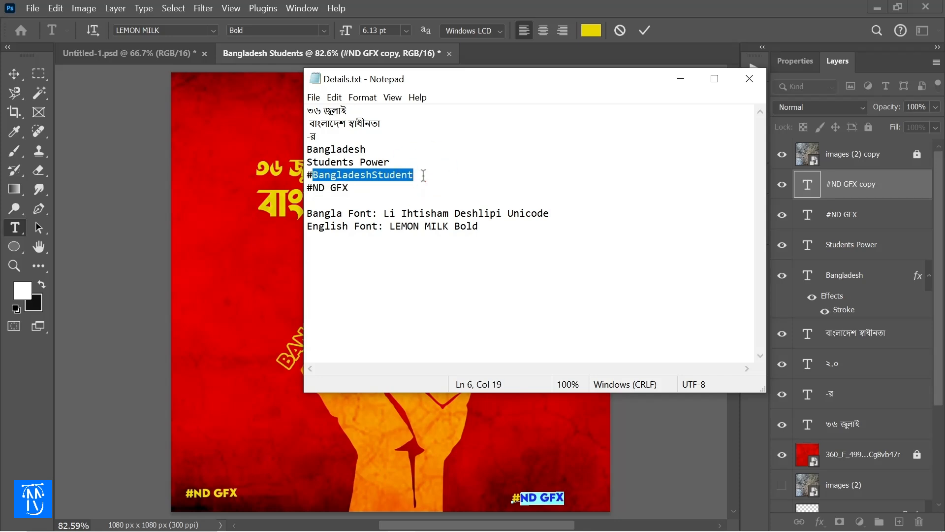
key("ctrl+c")
left_click(680, 79)
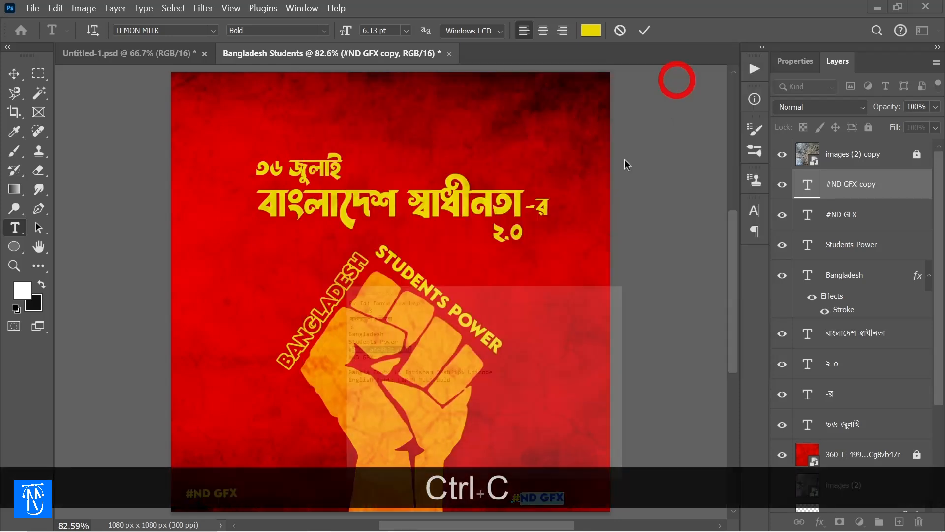
key("ctrl+v")
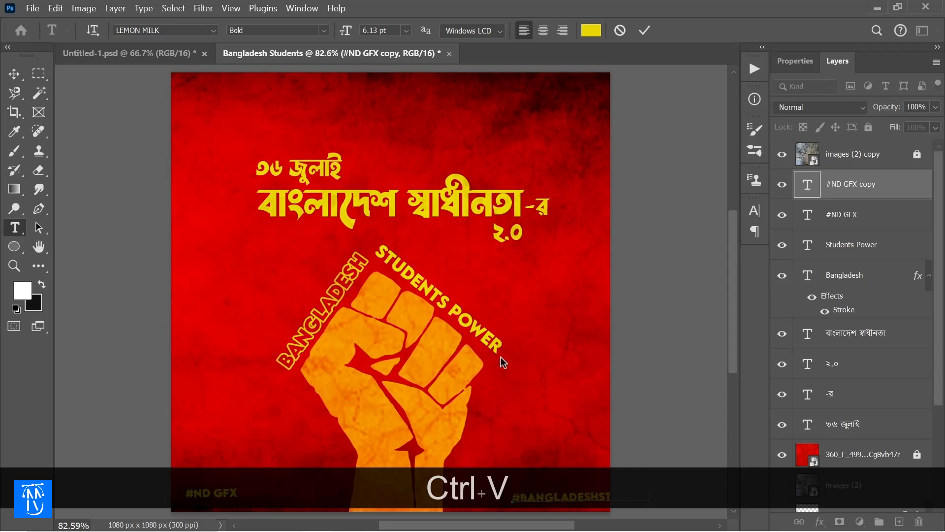
left_click(626, 202)
Move the #BangladeshStudent text fully inside the poster's right edge and rotate it about 0.55° to level it
scroll(571, 394, "down", 2)
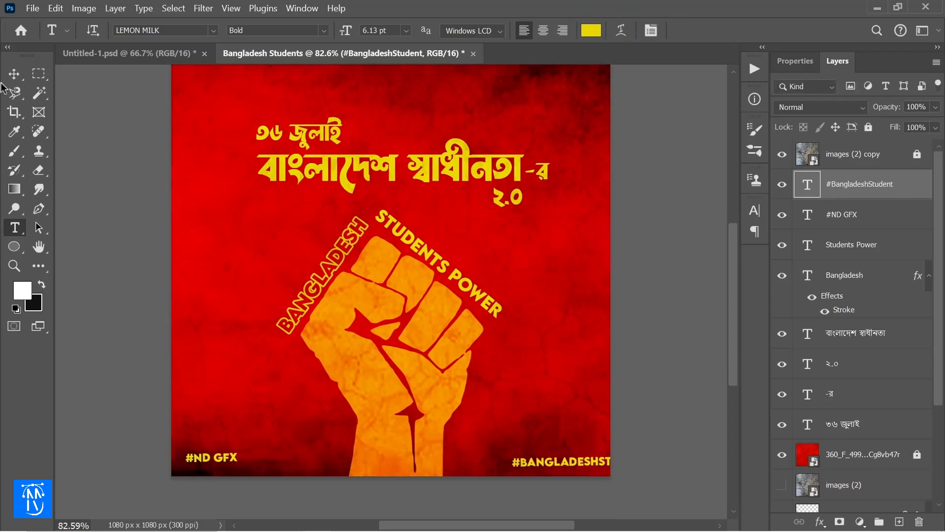
left_click(14, 74)
scroll(559, 429, "up", 3)
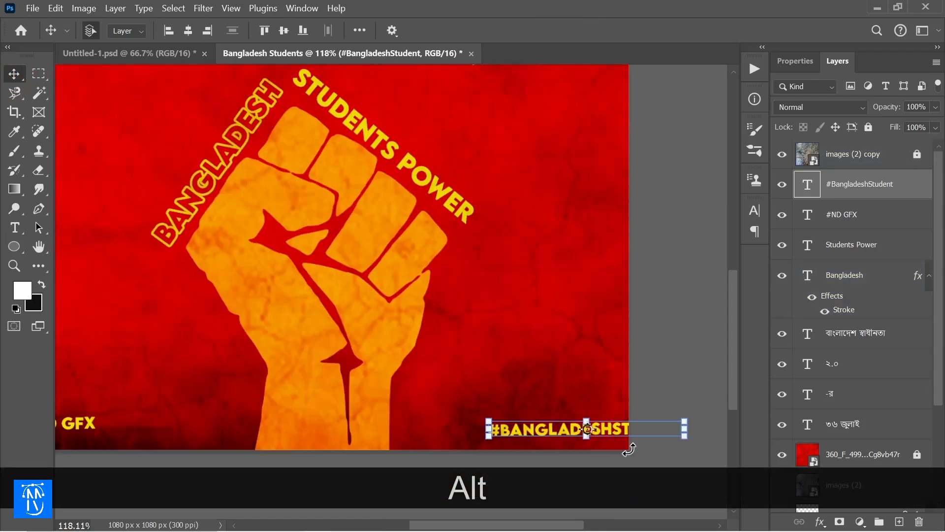
left_click_drag(599, 430, 540, 429)
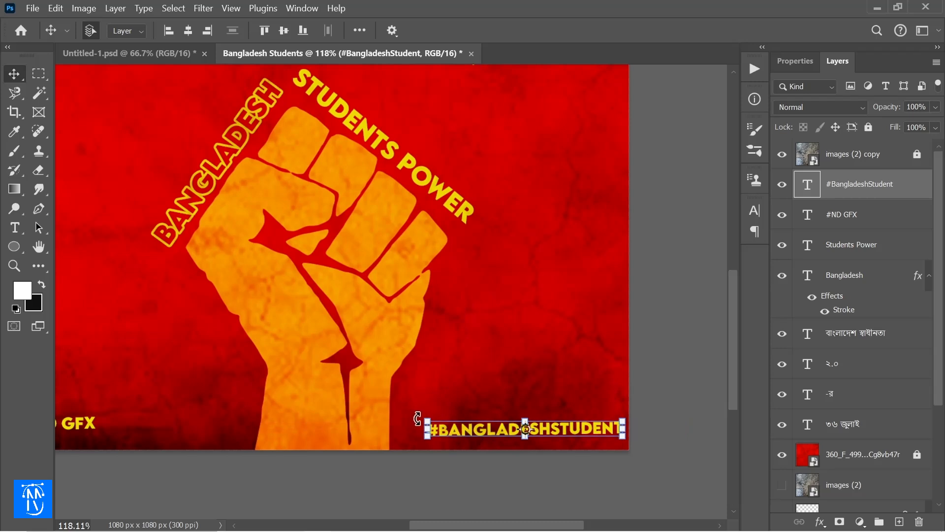
left_click_drag(414, 418, 413, 414)
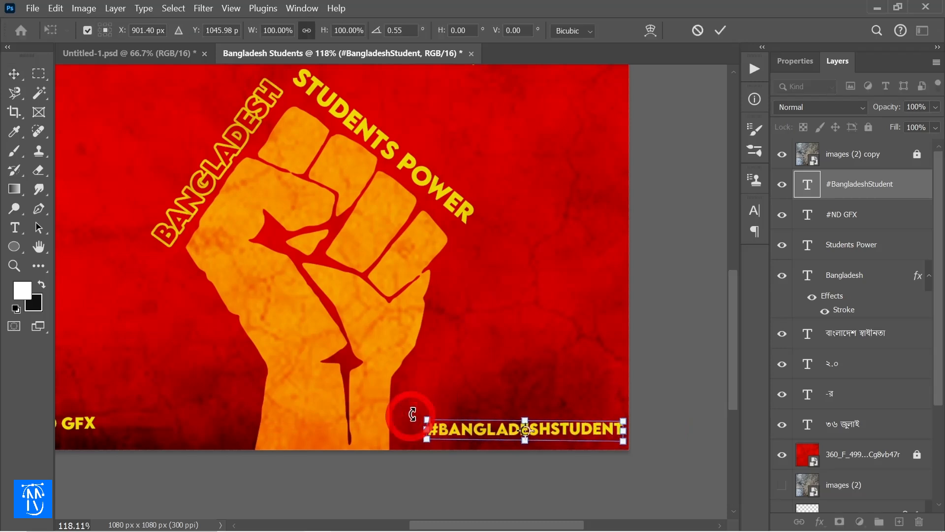
key("Return")
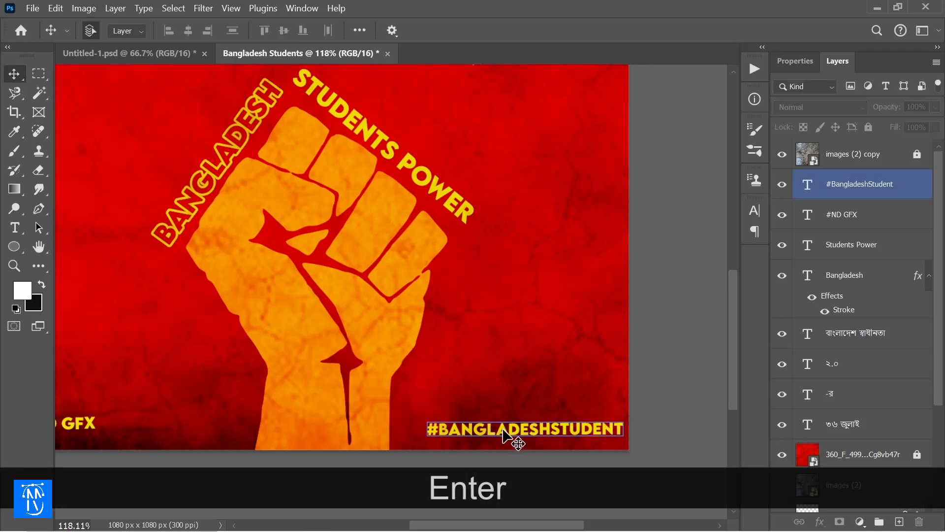
left_click_drag(506, 431, 498, 430)
key("ctrl+0")
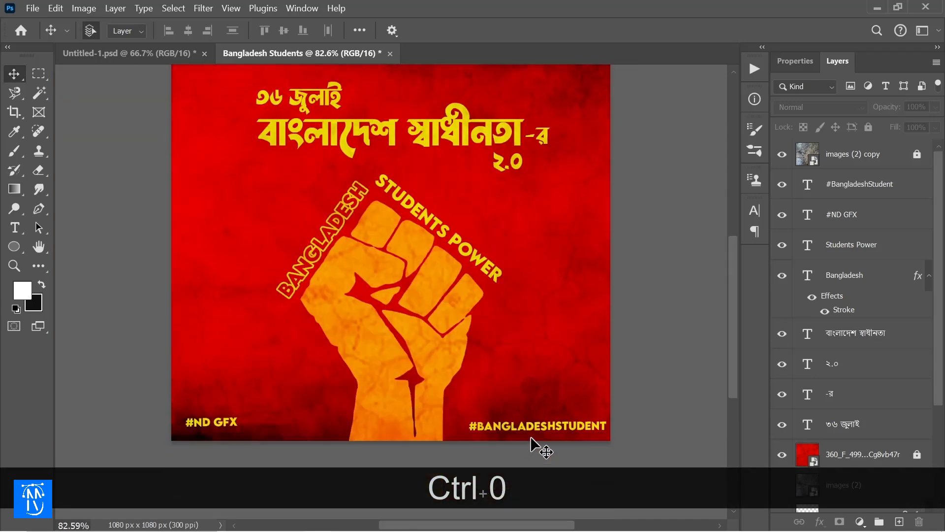
Change the end of the #BangladeshStudent text so that it reads "#BangladeshStudenTS"
left_click(597, 433)
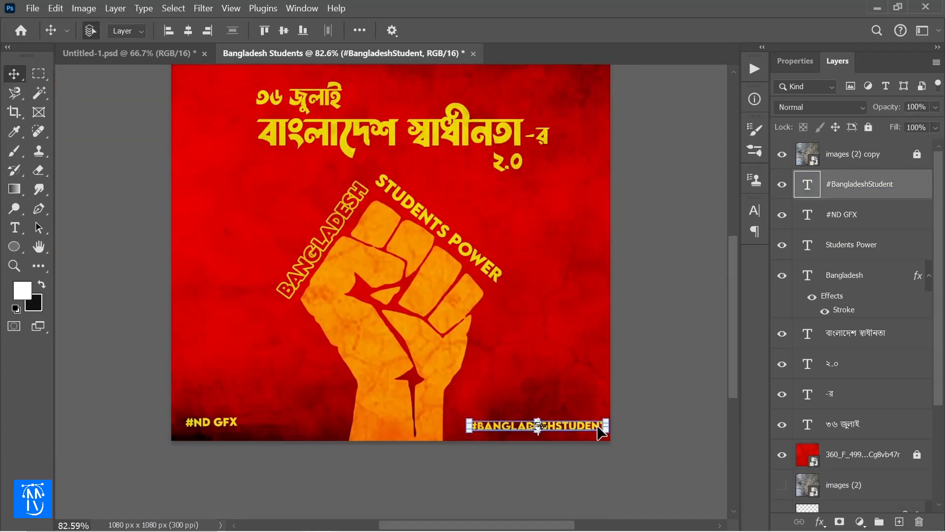
scroll(601, 433, "up", 5)
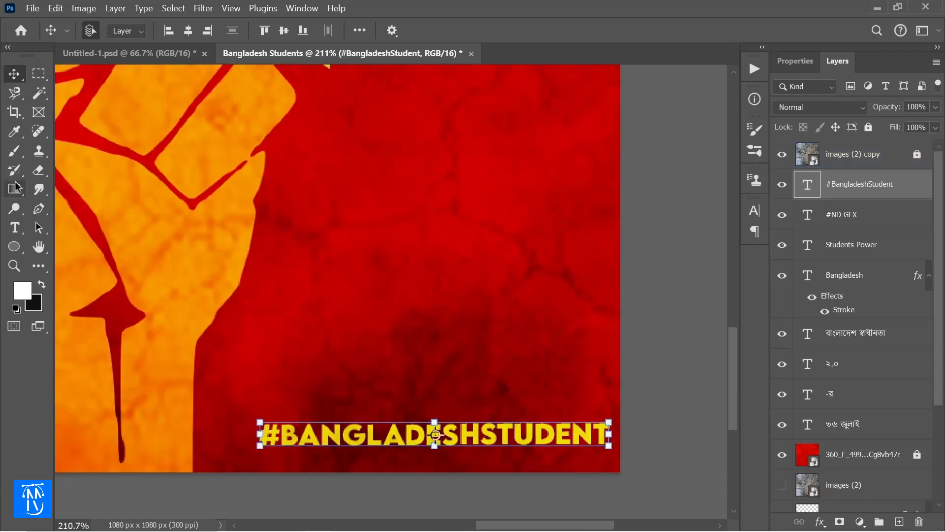
left_click(15, 227)
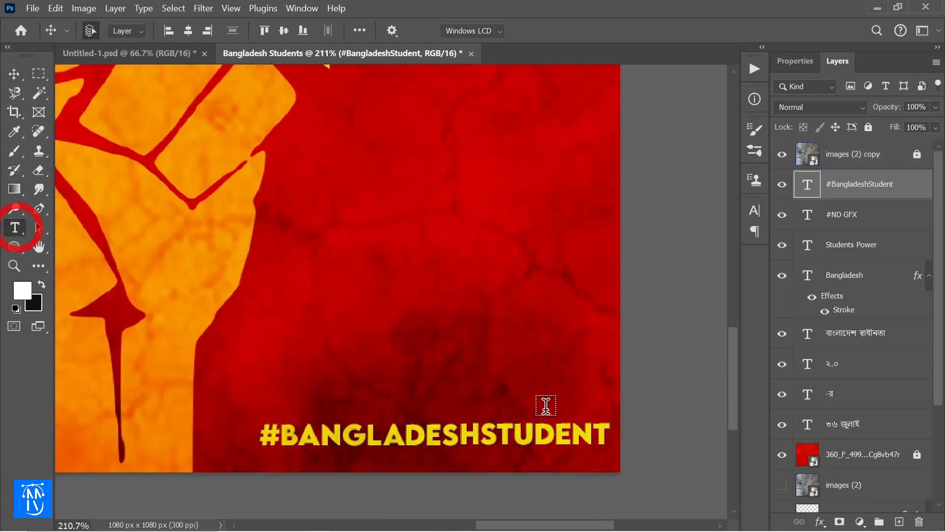
left_click(605, 436)
key("BackSpace")
type("T")
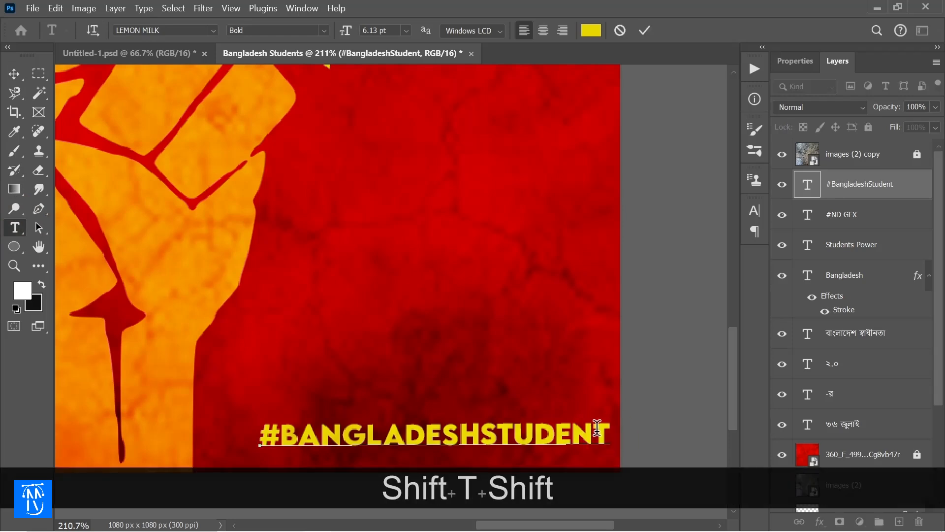
type("S")
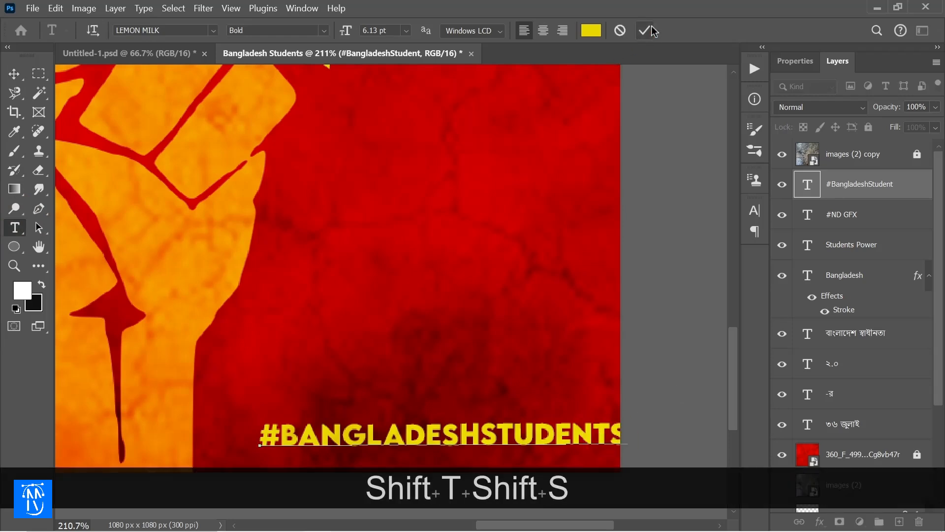
left_click(653, 30)
Scale the #BangladeshStudenTS text to about 79% and move it fully inside the poster's bottom-right corner
left_click(15, 75)
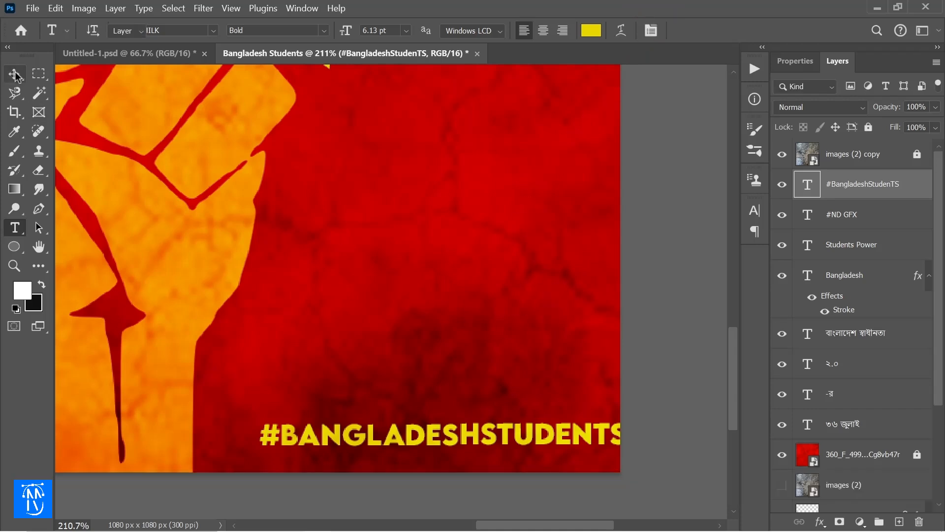
key("ctrl+t")
left_click_drag(627, 437, 537, 451)
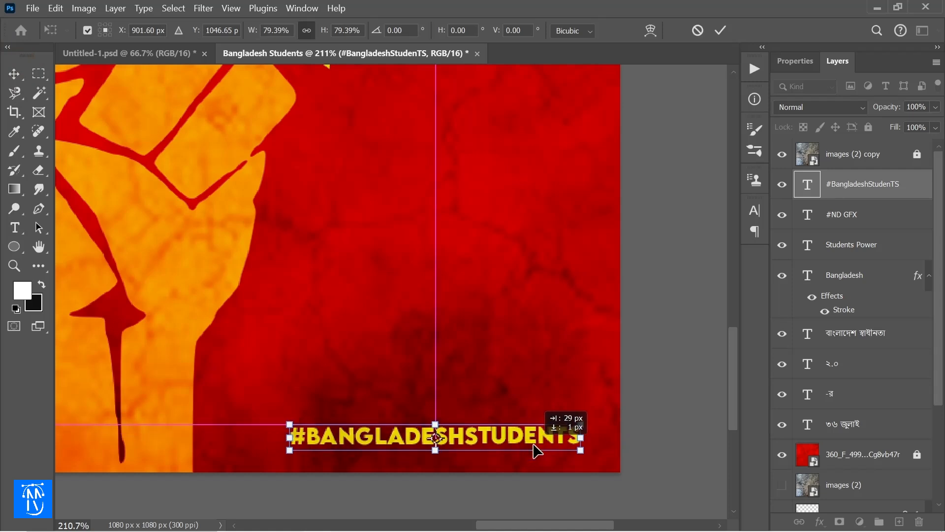
key("Right")
key("Right")
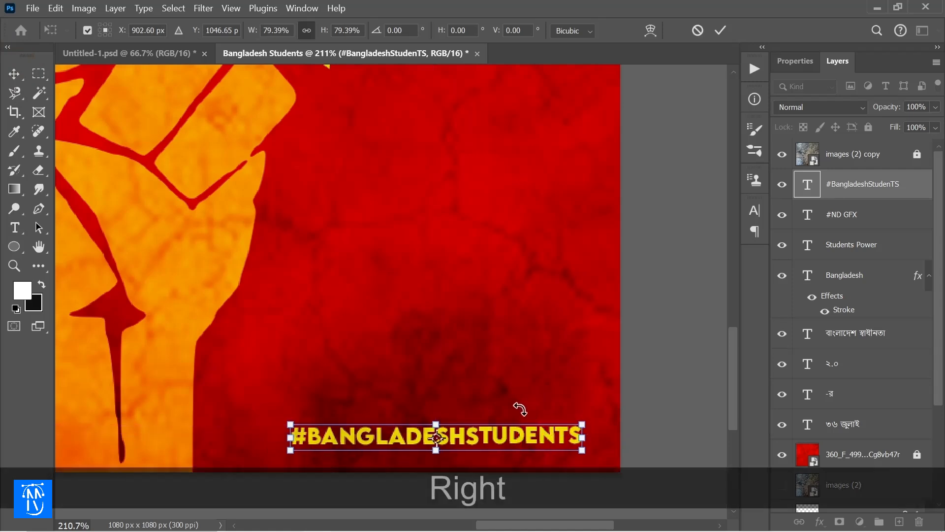
key("Return")
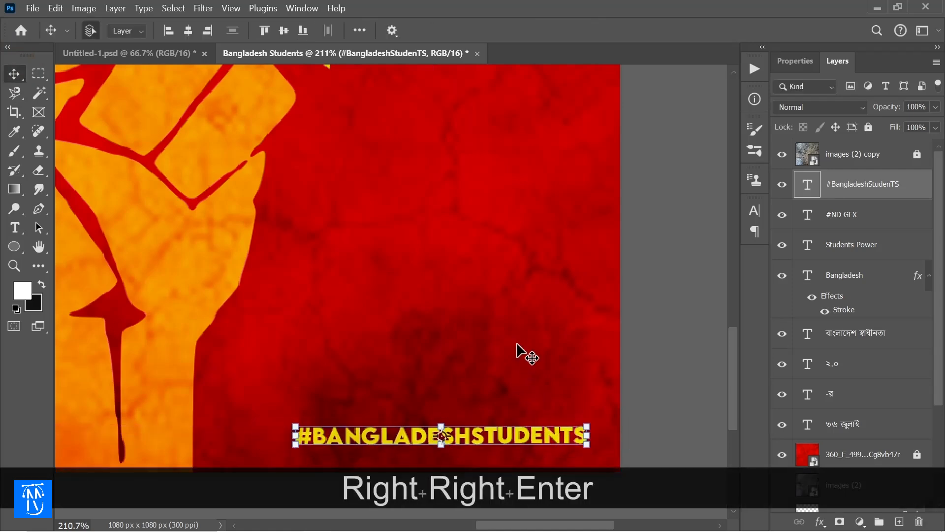
key("ctrl+0")
Shrink the #ND GFX text in the poster's bottom-left corner to about 88% and nudge it a few pixels down
left_click(484, 338)
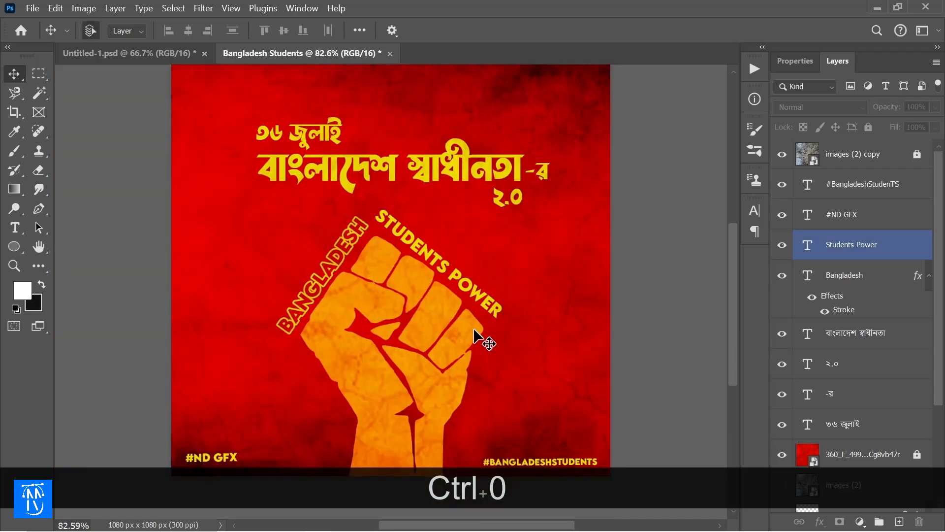
scroll(416, 363, "down", 2)
left_click(211, 397)
key("Down")
key("Down")
key("Down")
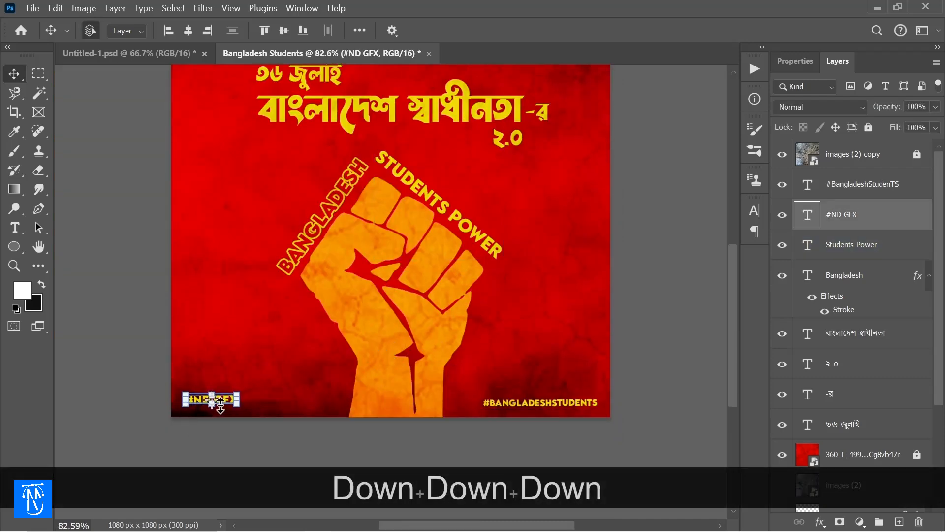
left_click_drag(239, 394, 233, 397)
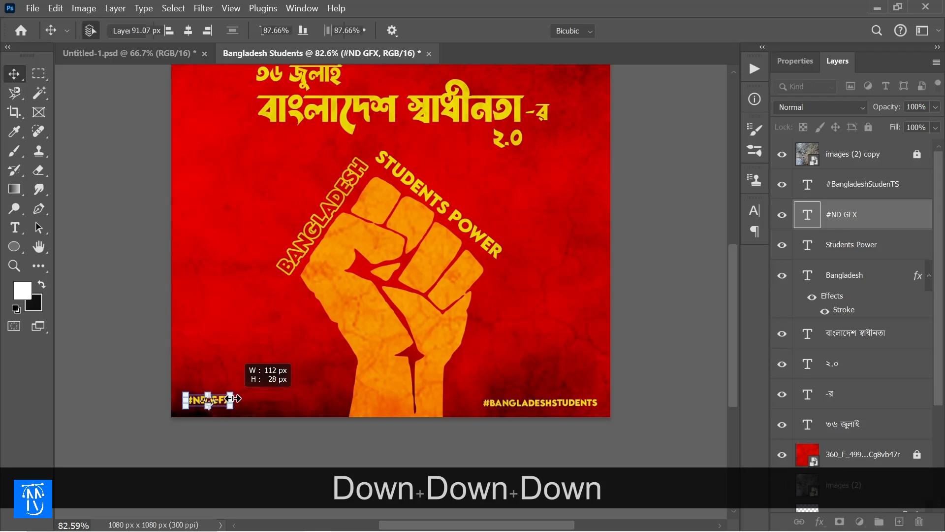
key("Return")
key("Down")
key("Down")
key("Down")
key("Down")
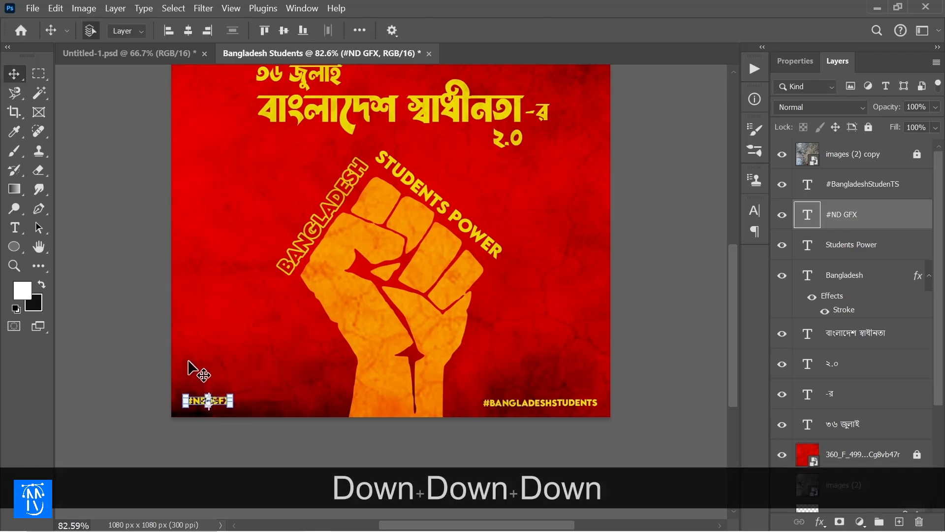
left_click(179, 364)
scroll(197, 369, "up", 3)
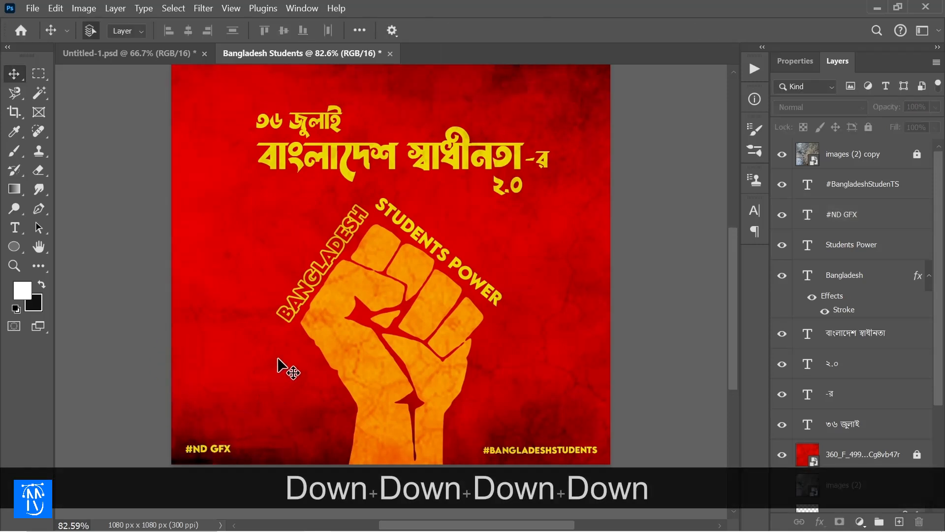
Unlock the red 360_F_499 texture layer, duplicate it and move the copy to the top of the layer stack
left_click(795, 159)
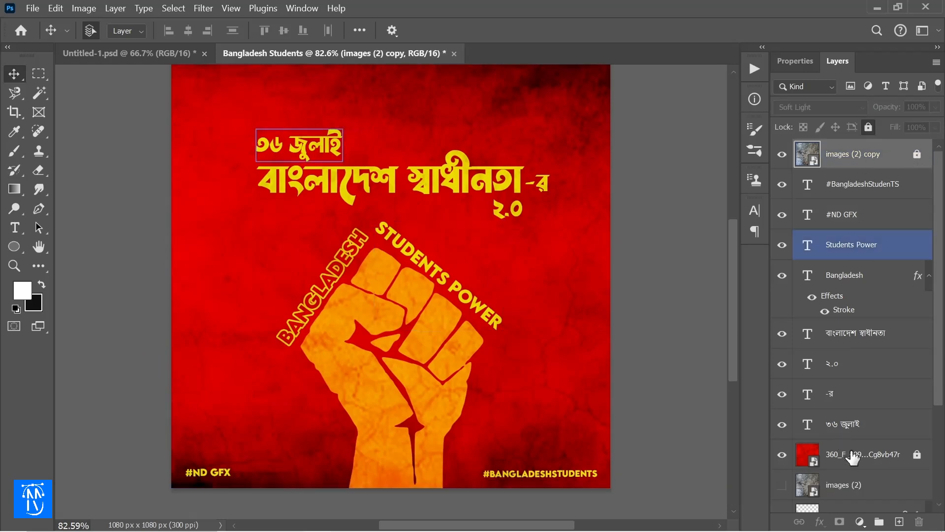
left_click(872, 457)
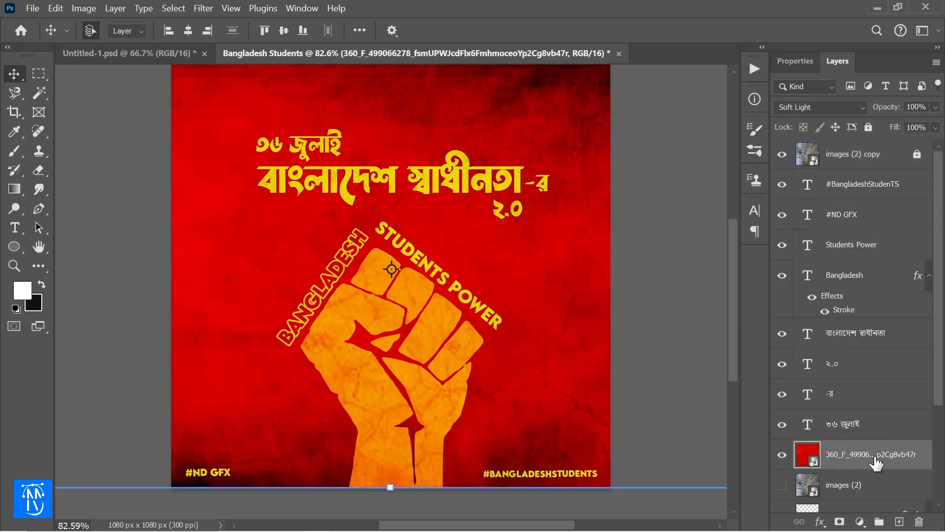
key("ctrl+j")
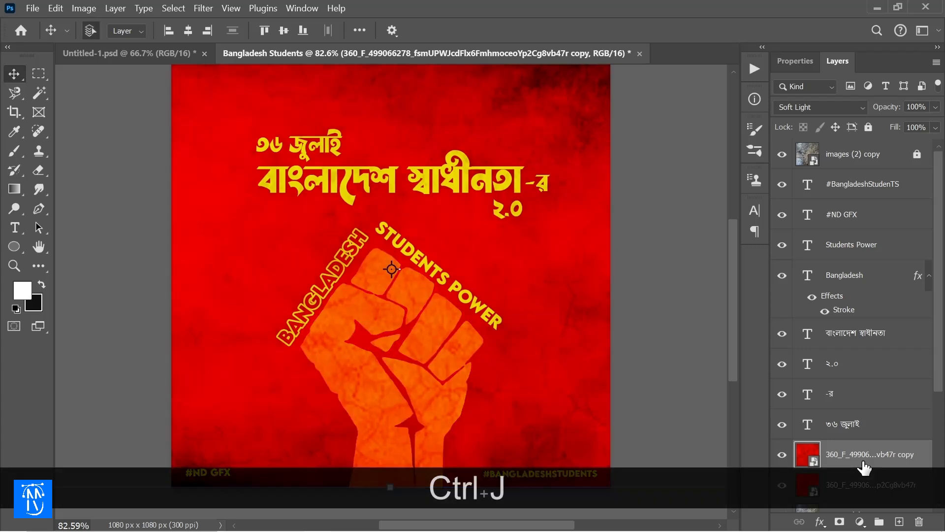
left_click_drag(868, 468, 854, 153)
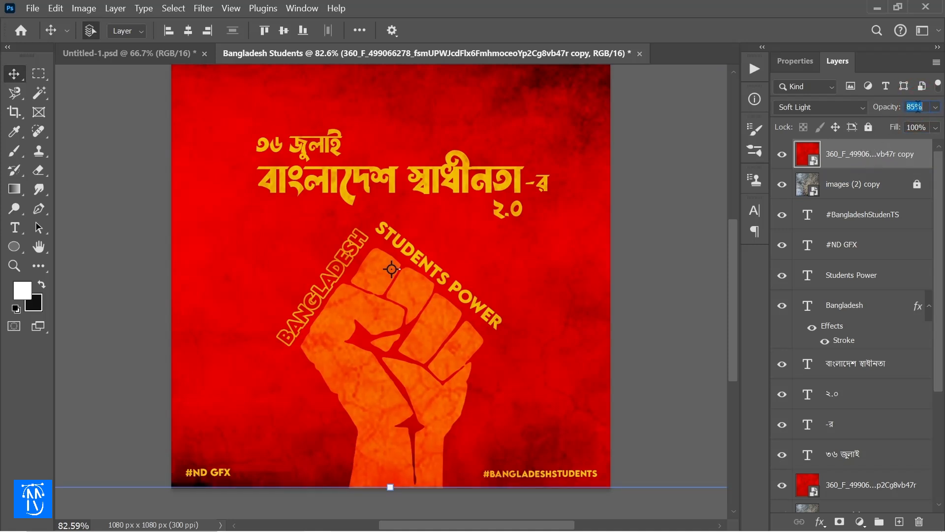
Lower the opacity of the red texture copy to 33% and lock that layer
scroll(918, 107, "down", 8)
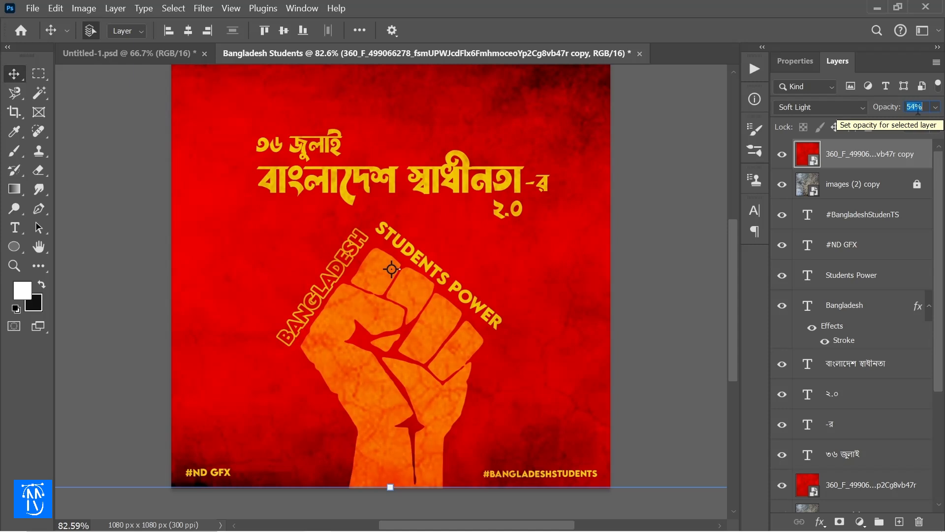
scroll(918, 112, "down", 5)
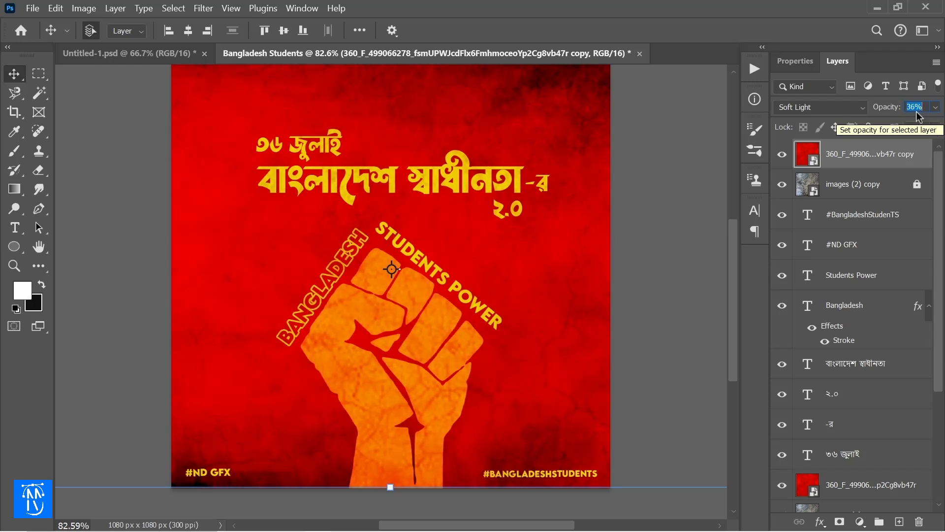
scroll(911, 116, "up", 1)
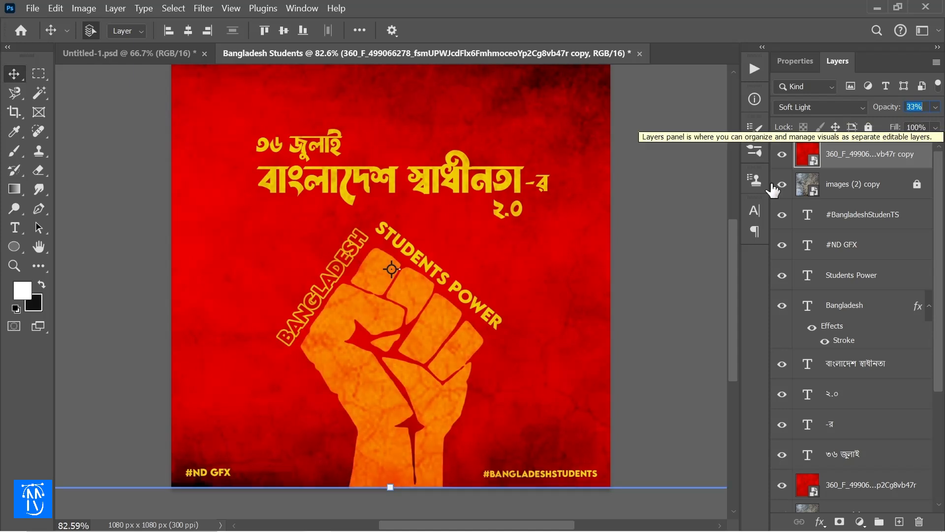
left_click(869, 127)
left_click(450, 205)
left_click(418, 114)
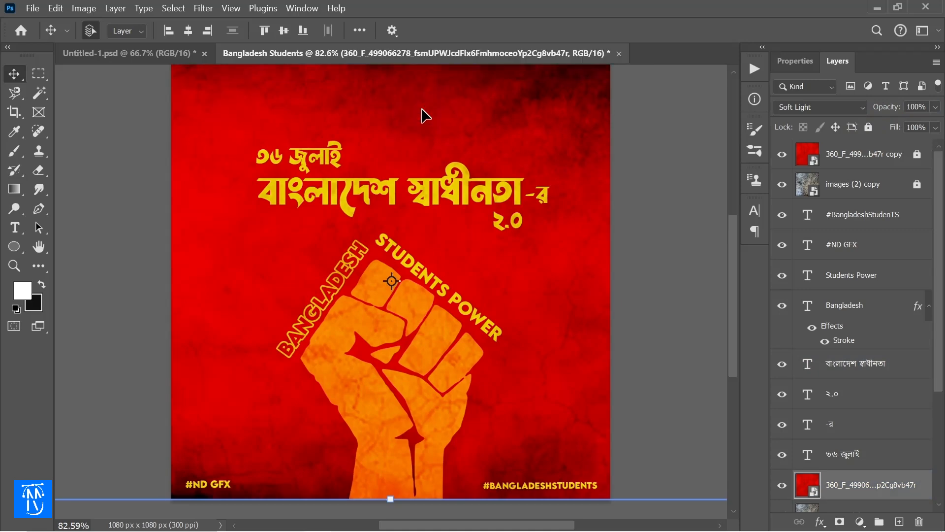
key("ctrl+0")
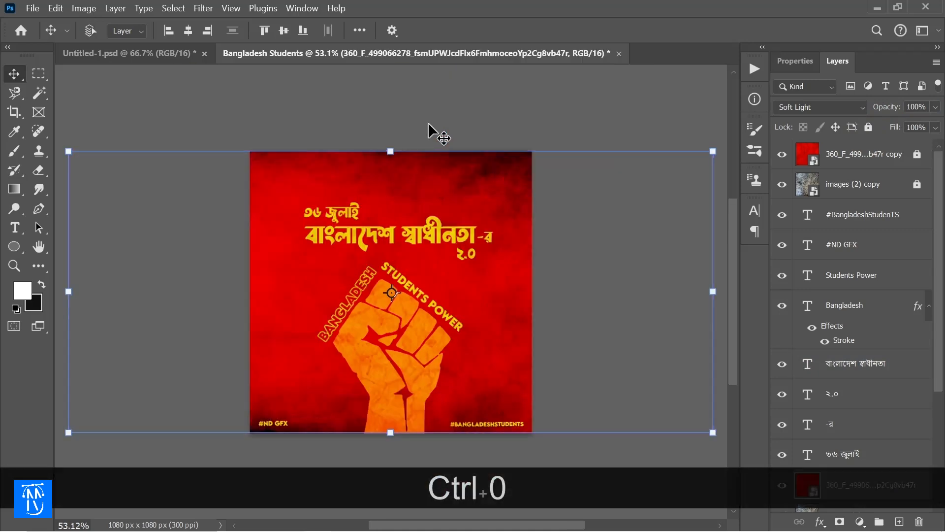
left_click(423, 105)
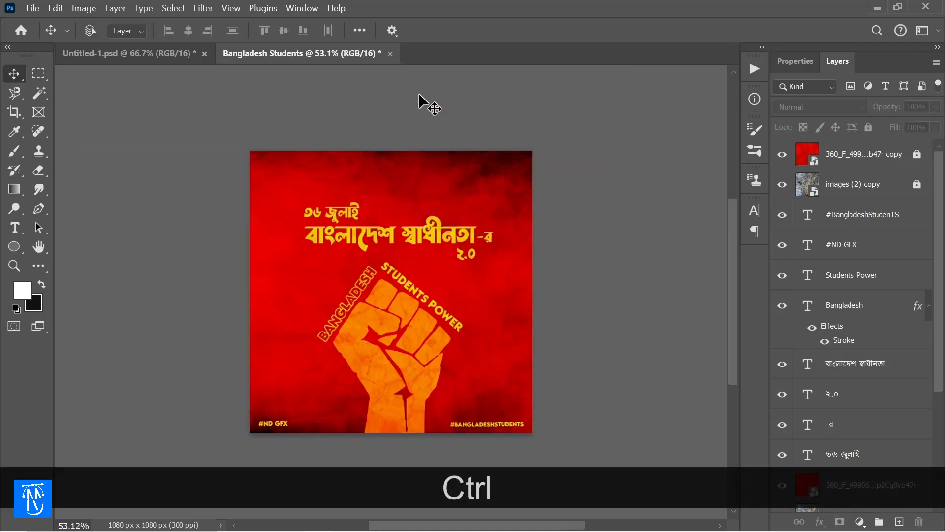
key("ctrl+0")
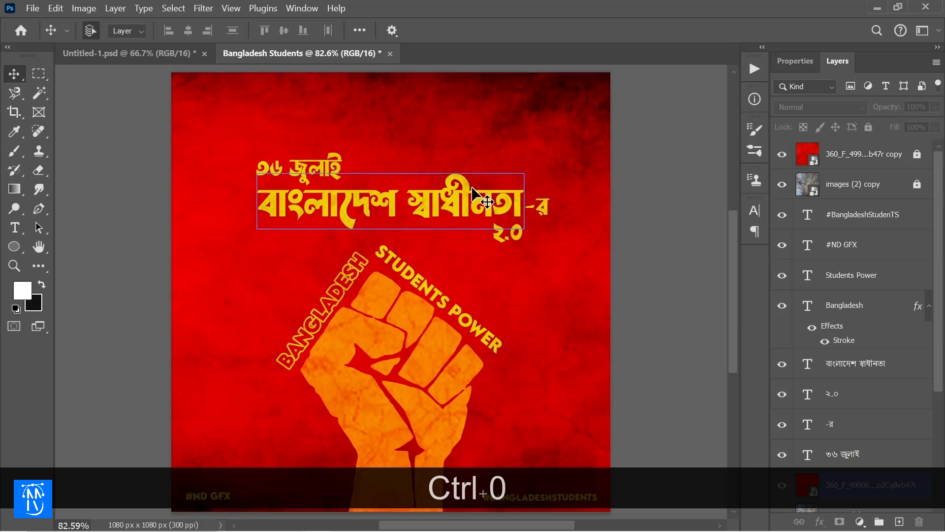
Stamp all visible layers into a new merged layer on top and open it in the Camera Raw Filter
left_click(513, 239)
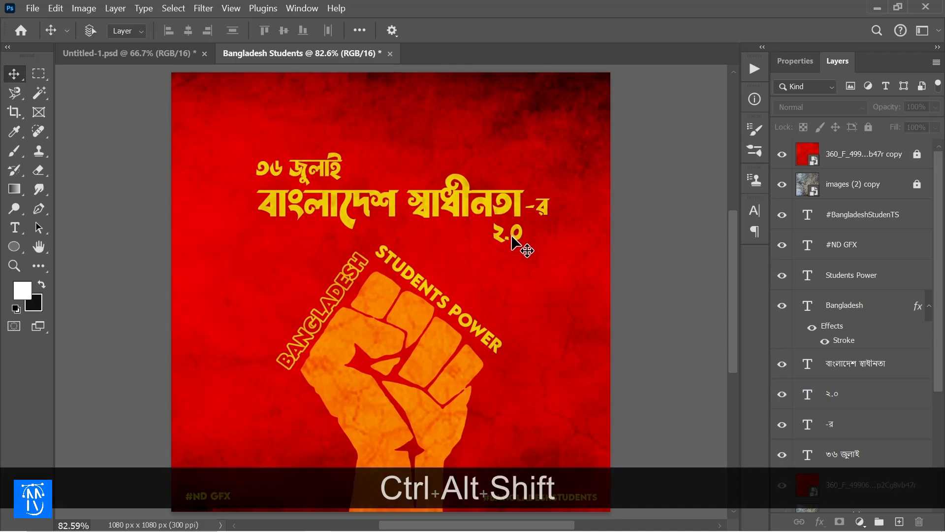
key("ctrl+alt+shift+e")
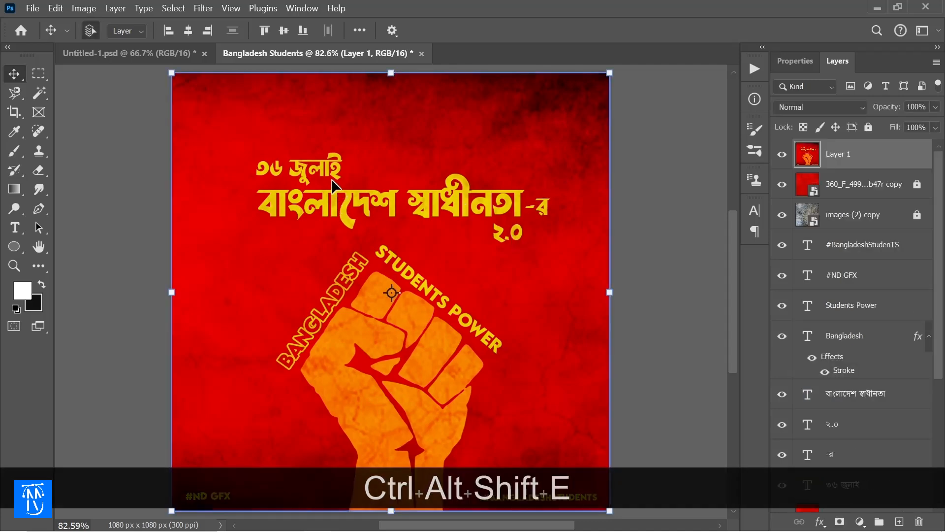
left_click(207, 16)
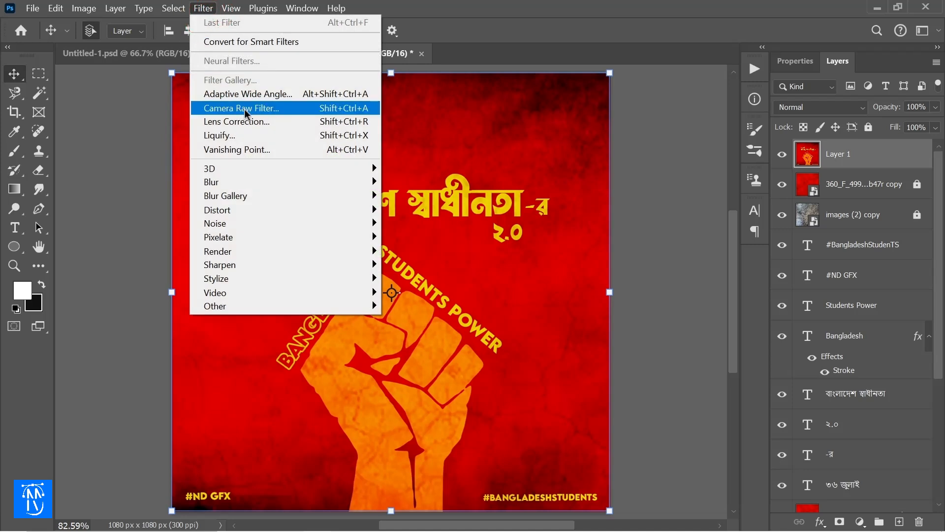
left_click(250, 109)
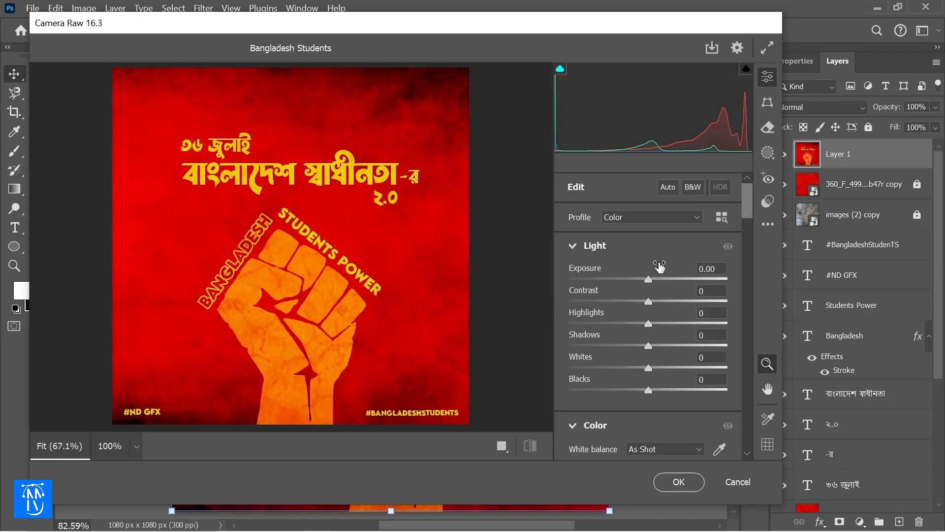
Adjust the Light settings of the merged poster, including Whites at -18 and Blacks at +14
left_click_drag(649, 279, 681, 302)
left_click_drag(654, 335, 650, 305)
Set the merged poster's Vibrance to +29 and Saturation to +6
scroll(649, 327, "down", 3)
scroll(635, 305, "down", 3)
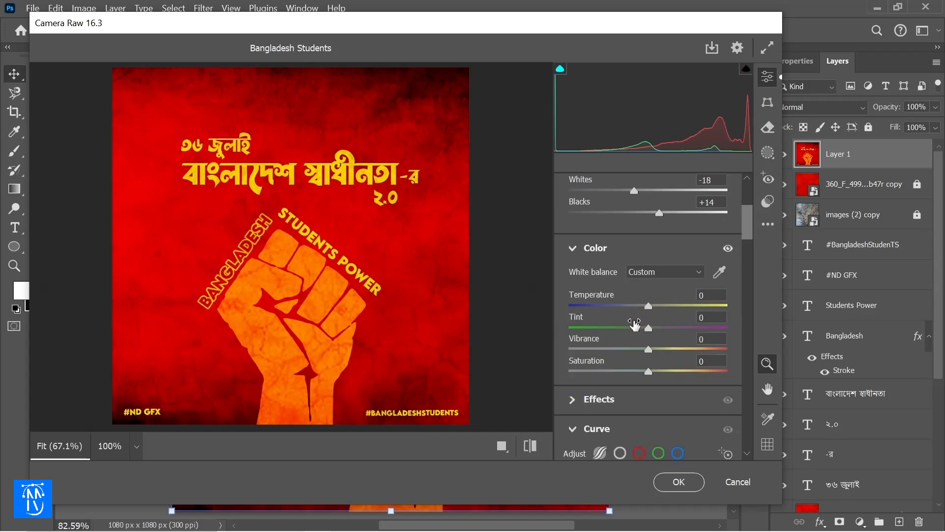
scroll(638, 325, "down", 3)
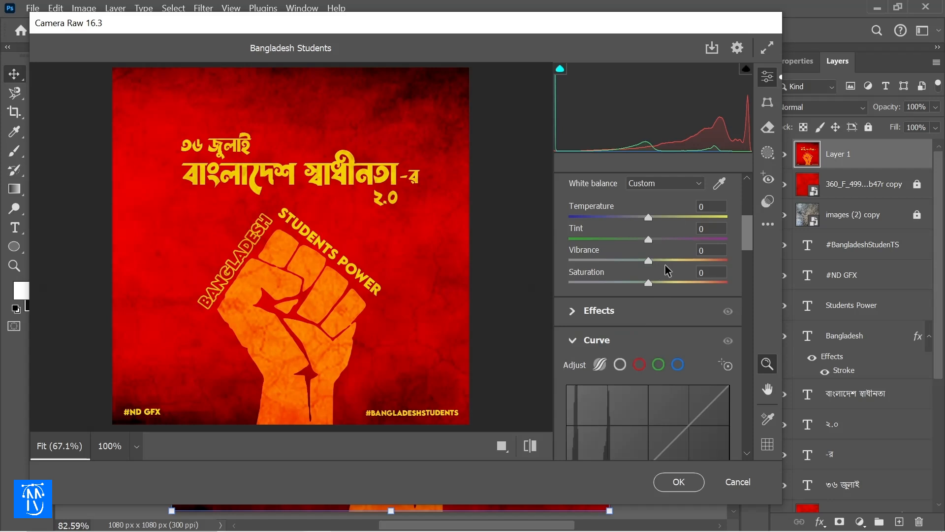
left_click_drag(667, 261, 653, 283)
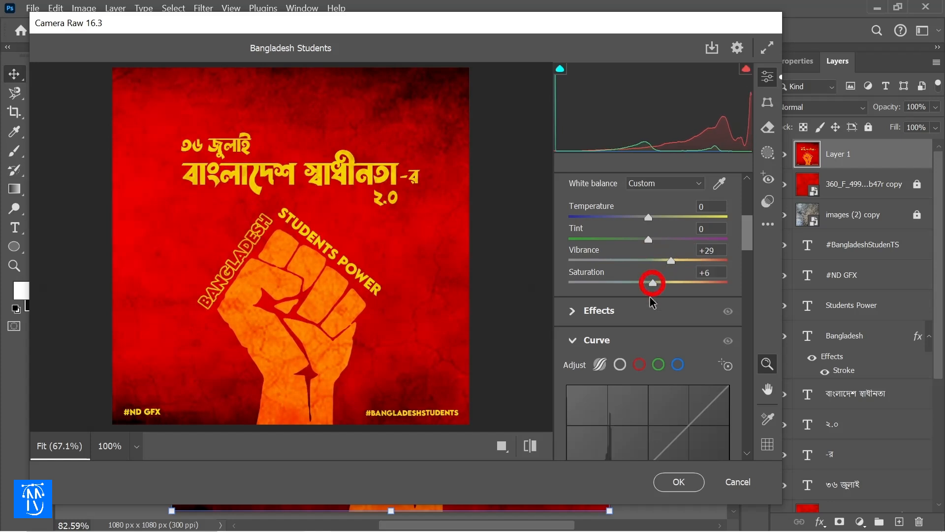
Set the parametric curve to Highlights +13, Lights -6, Darks -1 and Shadows +7, and collapse the Color Mixer settings
scroll(653, 296, "down", 3)
scroll(654, 307, "down", 9)
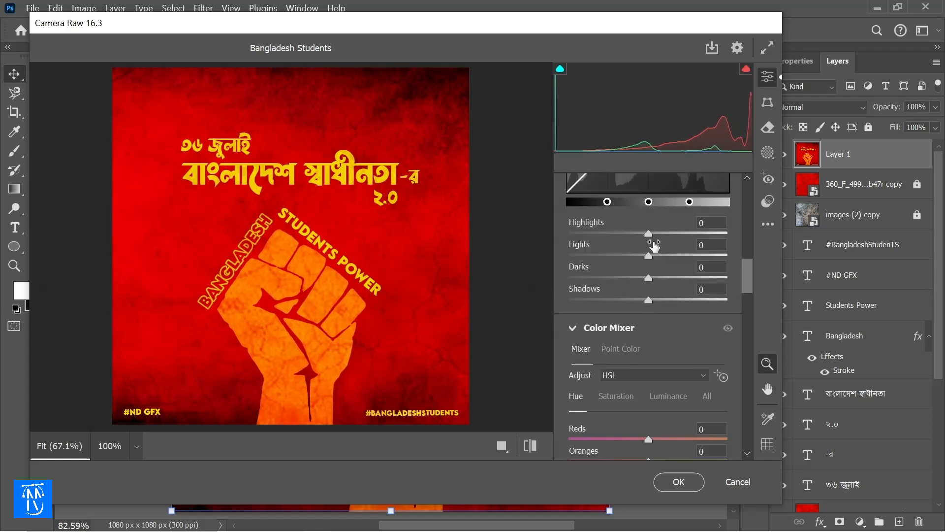
scroll(655, 245, "down", 3)
left_click(653, 240)
scroll(642, 216, "up", 3)
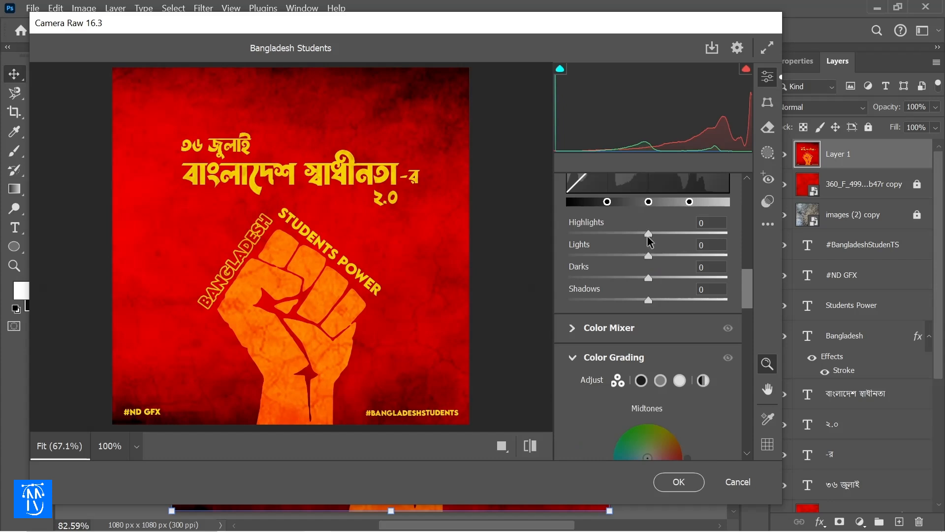
left_click_drag(648, 235, 655, 301)
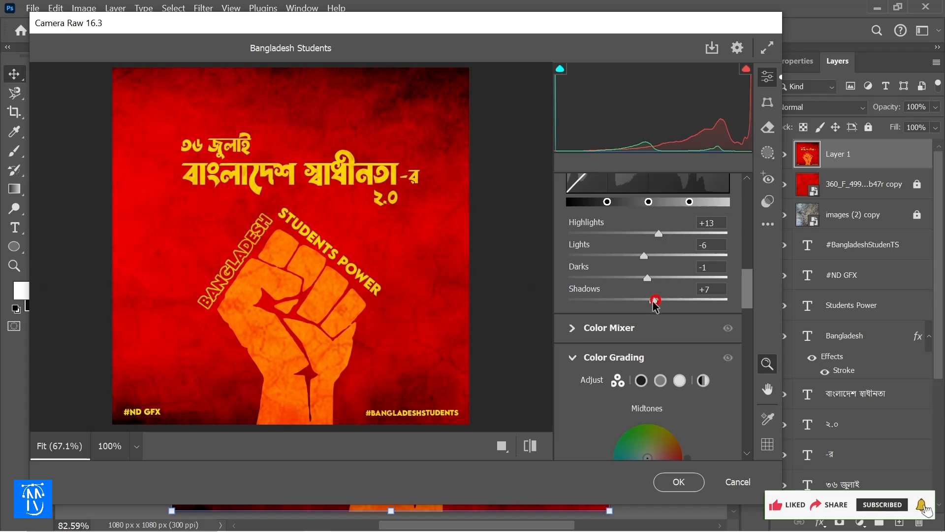
Set the merged poster's Sharpening to 100, Noise Reduction to 21 and Color Noise Reduction to 2, and apply the Camera Raw Filter
scroll(623, 324, "down", 6)
scroll(623, 326, "down", 2)
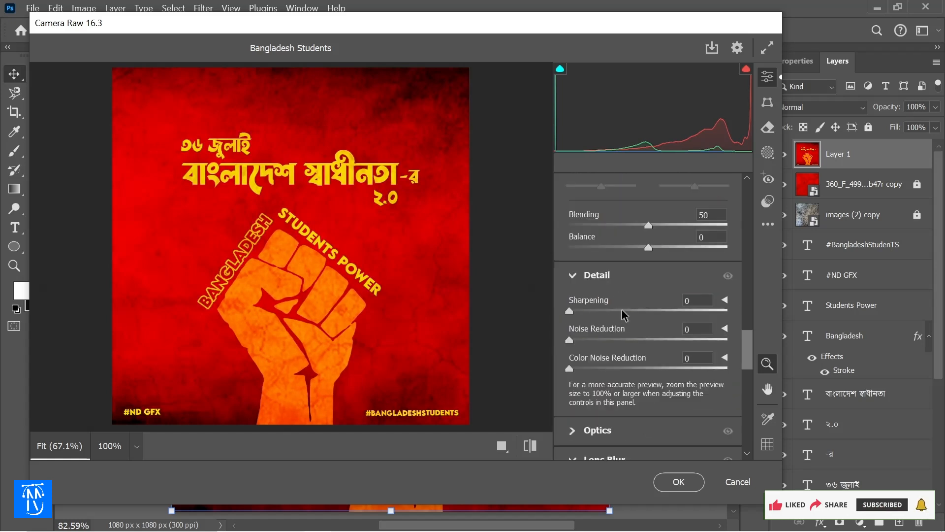
left_click_drag(602, 315, 621, 314)
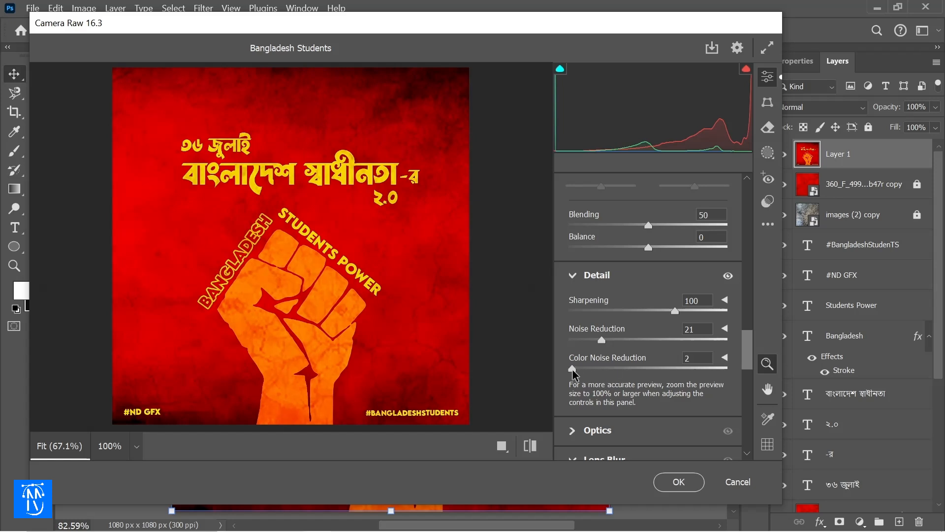
scroll(643, 391, "down", 10)
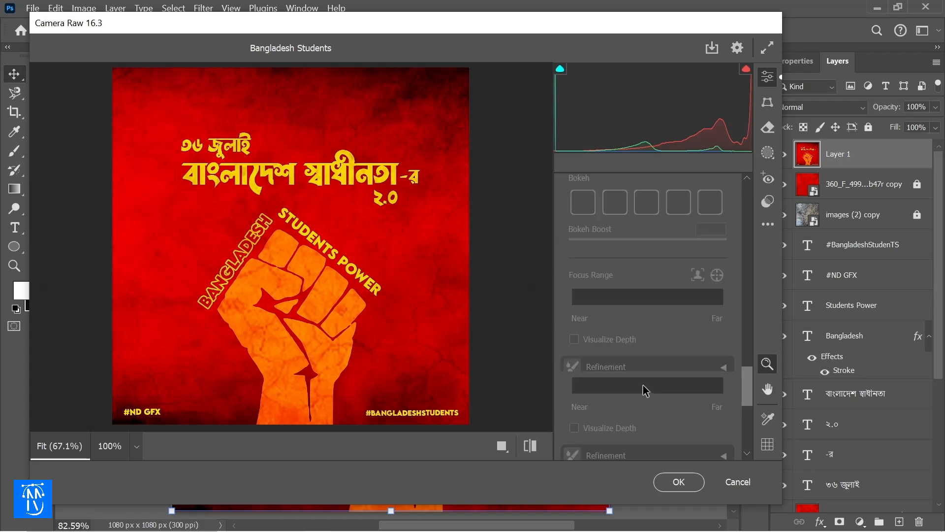
left_click(677, 483)
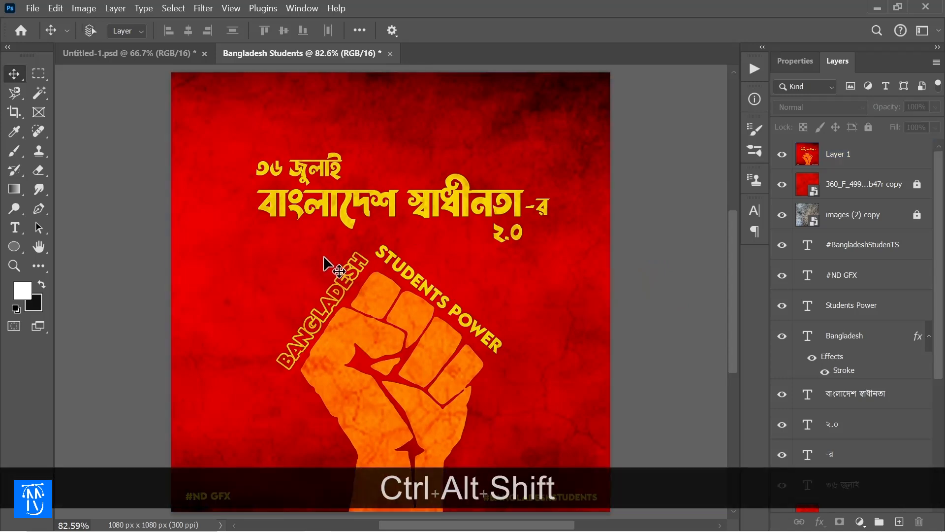
Export the poster for web as a maximum-quality JPEG named Bangladesh-Students.jpg in the Bangladesh Student folder
key("ctrl+alt+shift+s")
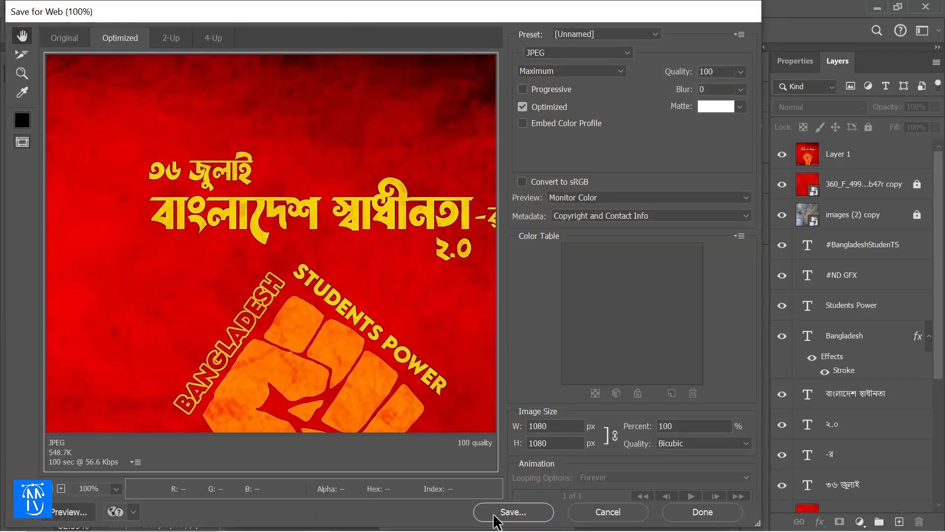
left_click(494, 514)
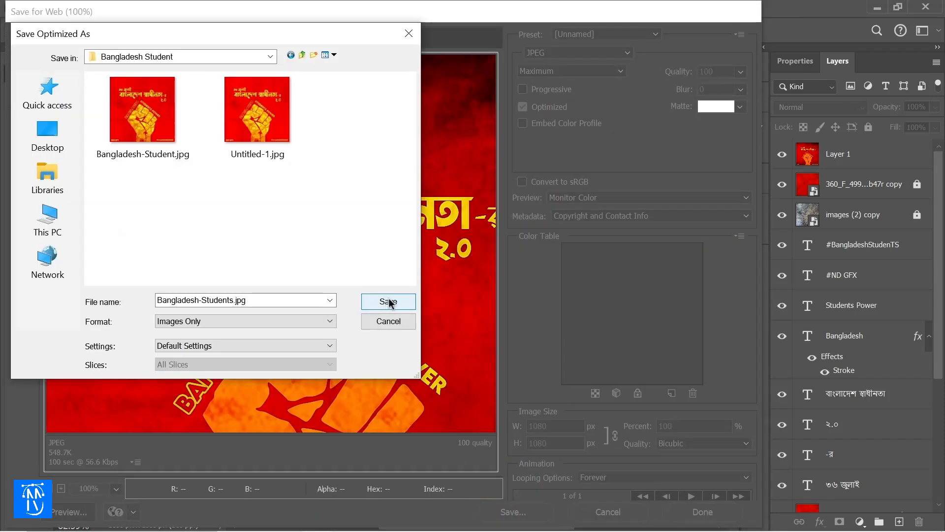
left_click(393, 302)
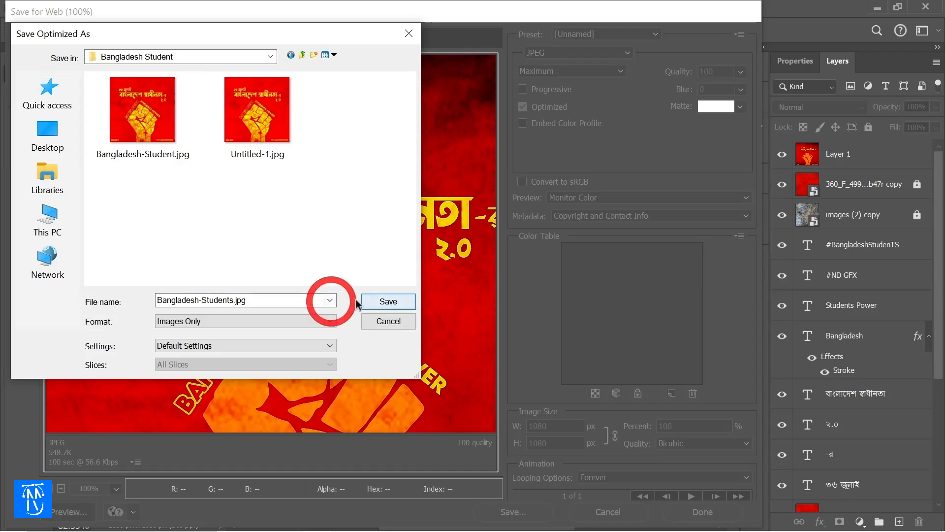